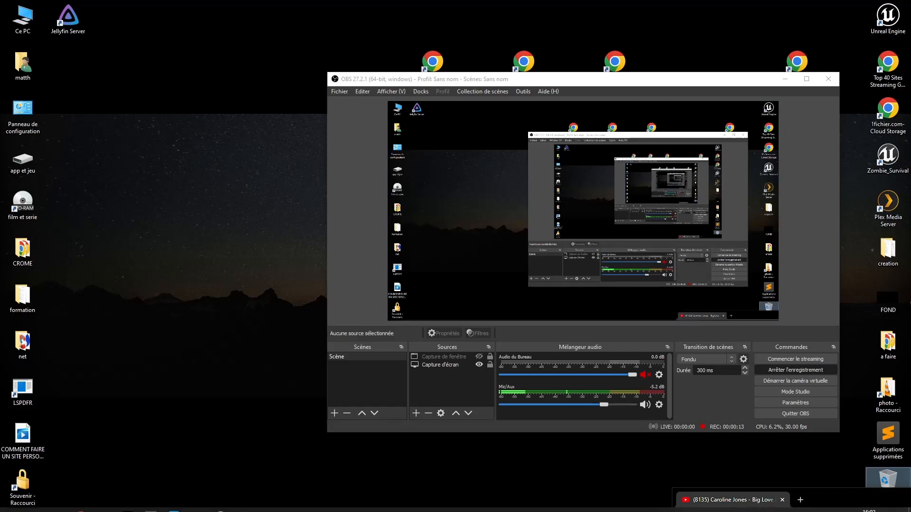
Close the Jellyfin Stable Windows Archives window and switch to the Jellyfin home page window
{"action": "mouse_move", "coordinate": [82, 503]}
{"action": "mouse_move", "coordinate": [88, 488]}
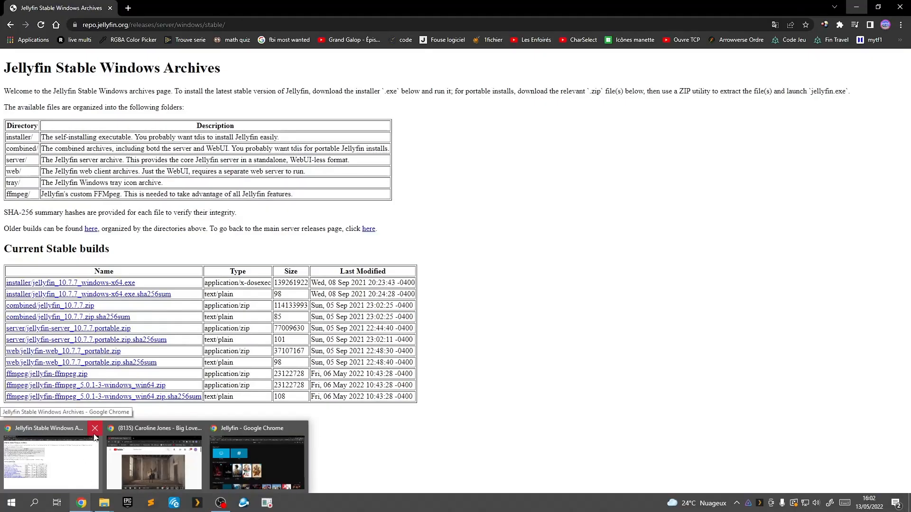
{"action": "left_click", "coordinate": [92, 438]}
{"action": "left_click", "coordinate": [159, 455]}
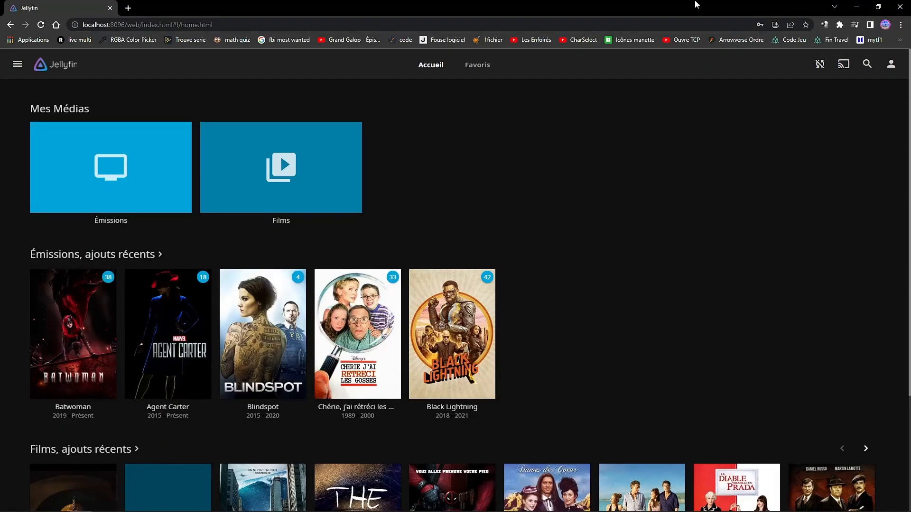
Move the browser window aside to view the Jellyfin server's tray menu, and maximise the browser again
{"action": "left_click_drag", "start_coordinate": [695, 2], "coordinate": [601, 99]}
{"action": "left_click_drag", "start_coordinate": [447, 104], "coordinate": [287, 136]}
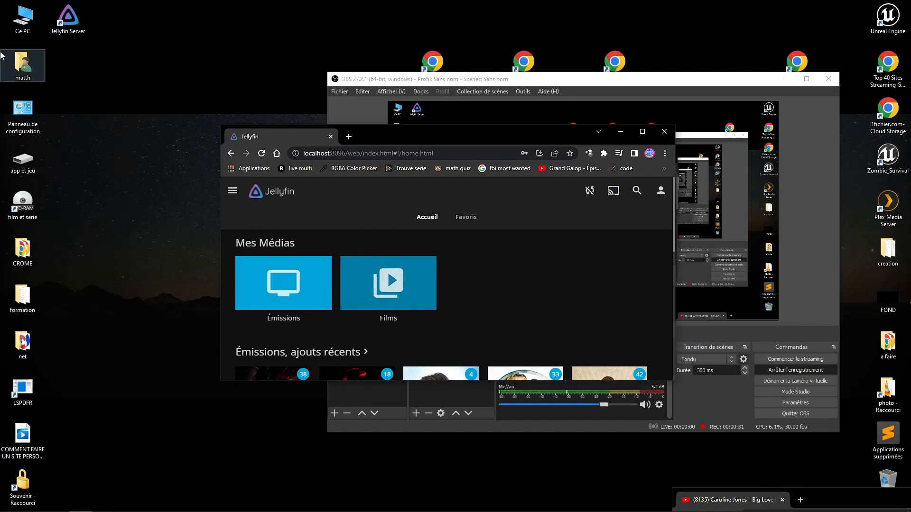
{"action": "mouse_move", "coordinate": [600, 511]}
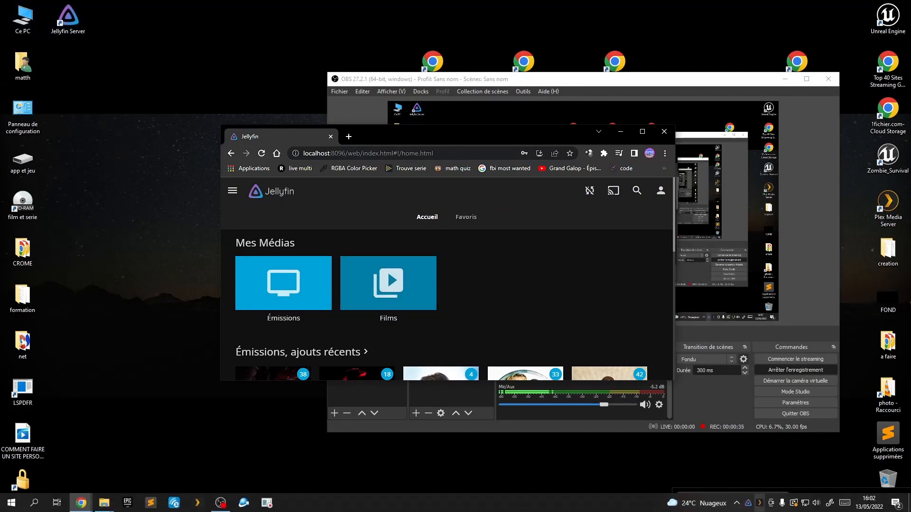
{"action": "right_click", "coordinate": [749, 504]}
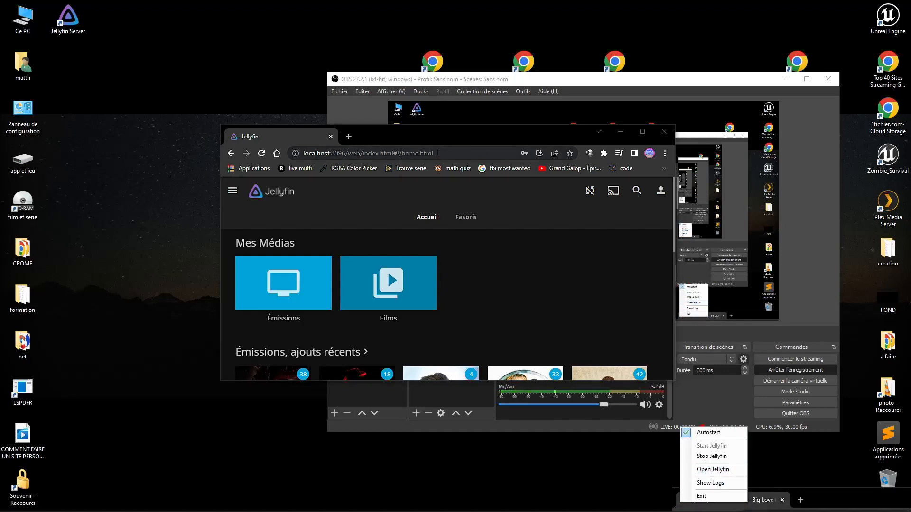
{"action": "left_click_drag", "start_coordinate": [392, 138], "coordinate": [346, 0]}
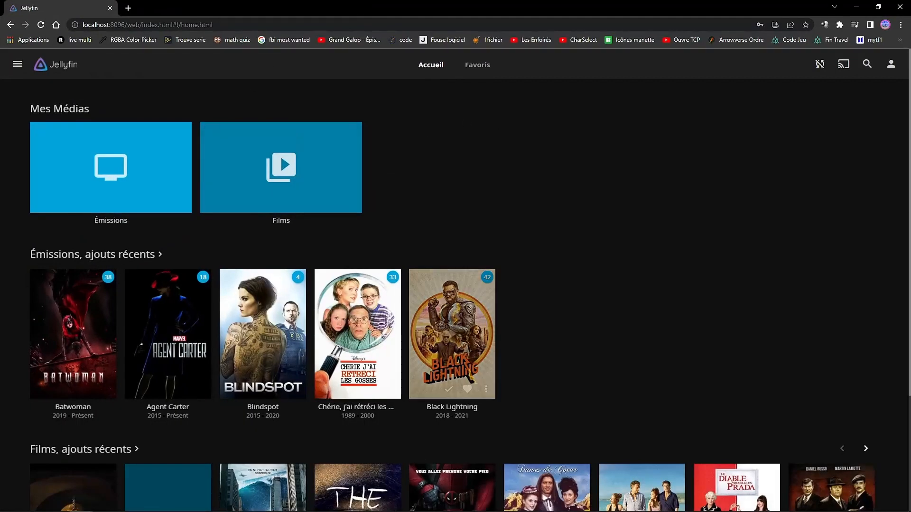
{"action": "left_click", "coordinate": [737, 503]}
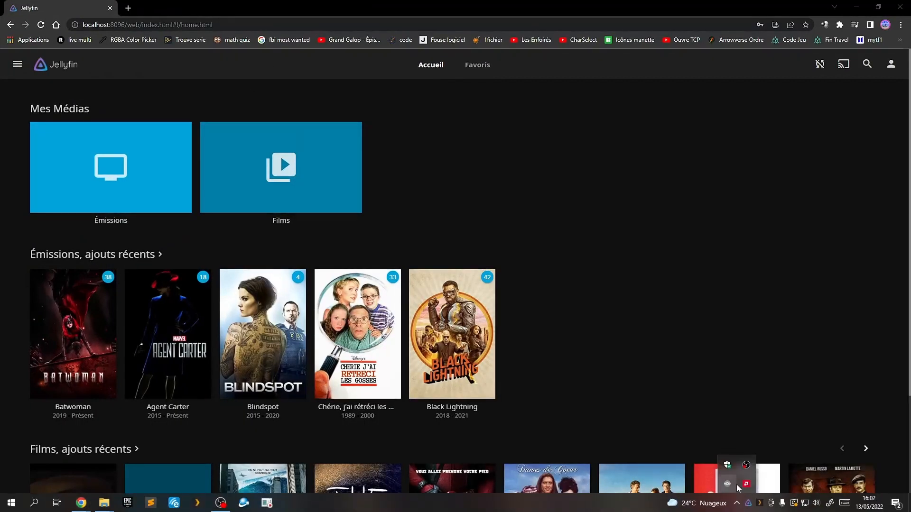
{"action": "left_click", "coordinate": [601, 373]}
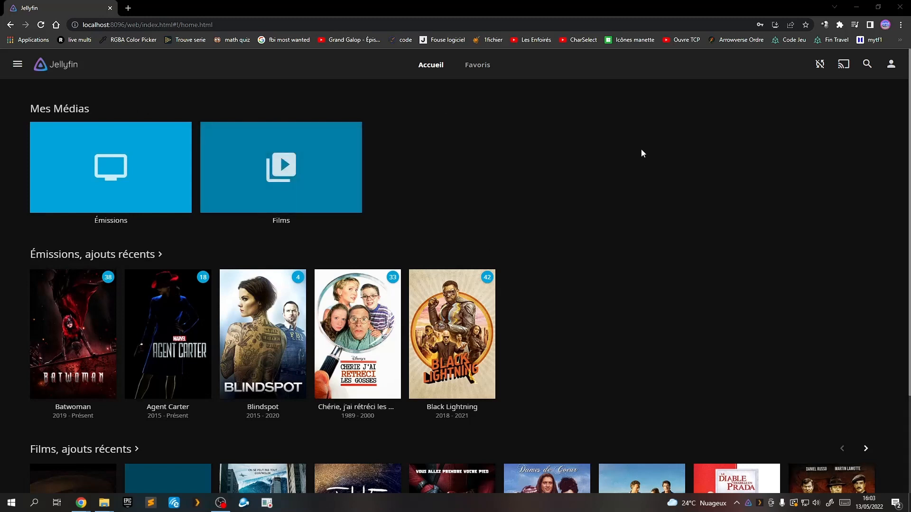
Examine the password and Easy PIN options on the user's profile page, and return to the settings overview
{"action": "left_click", "coordinate": [890, 67]}
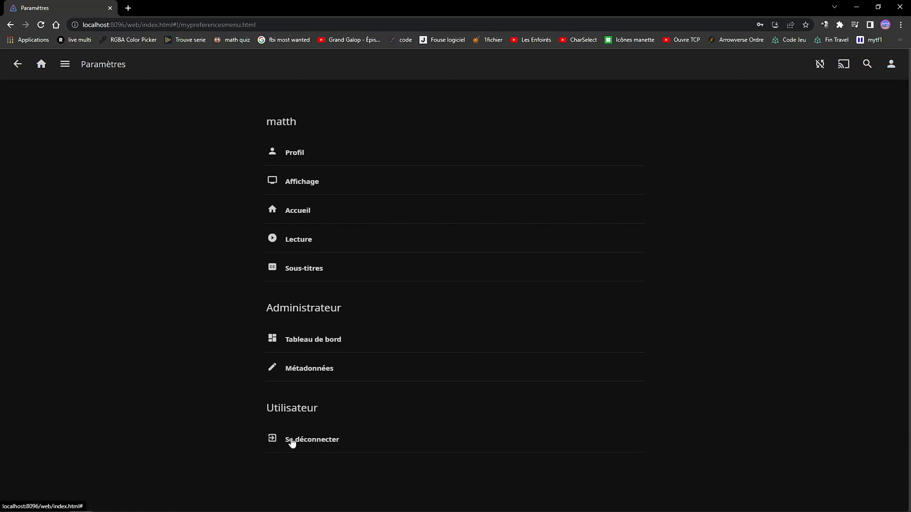
{"action": "left_click", "coordinate": [283, 151]}
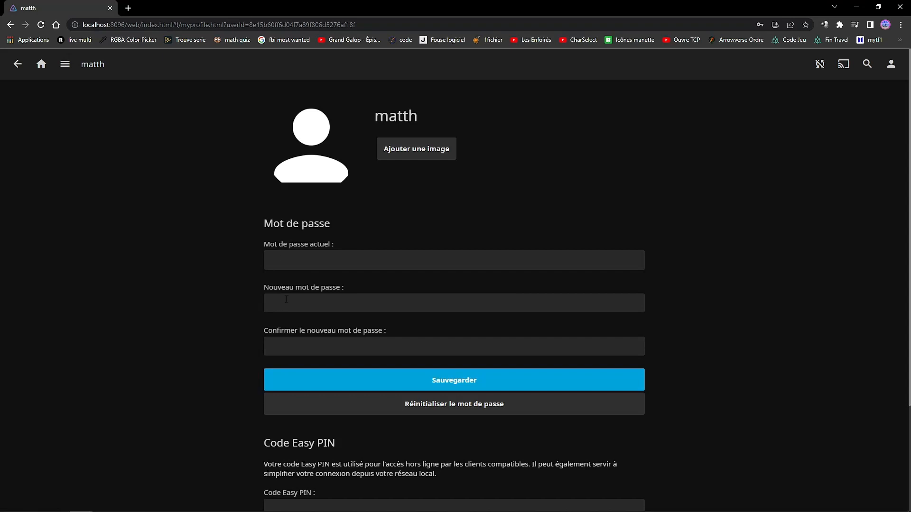
{"action": "scroll", "coordinate": [290, 340], "scroll_direction": "down", "scroll_amount": 3}
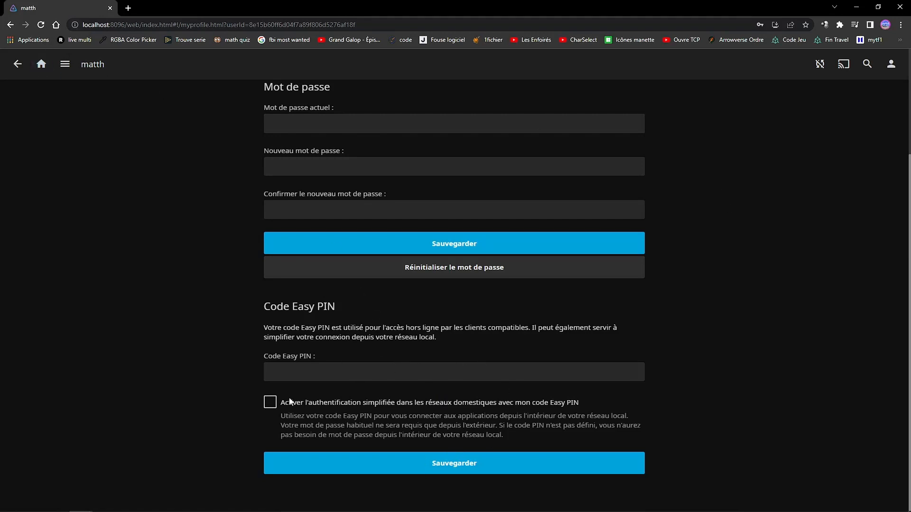
{"action": "left_click", "coordinate": [17, 64]}
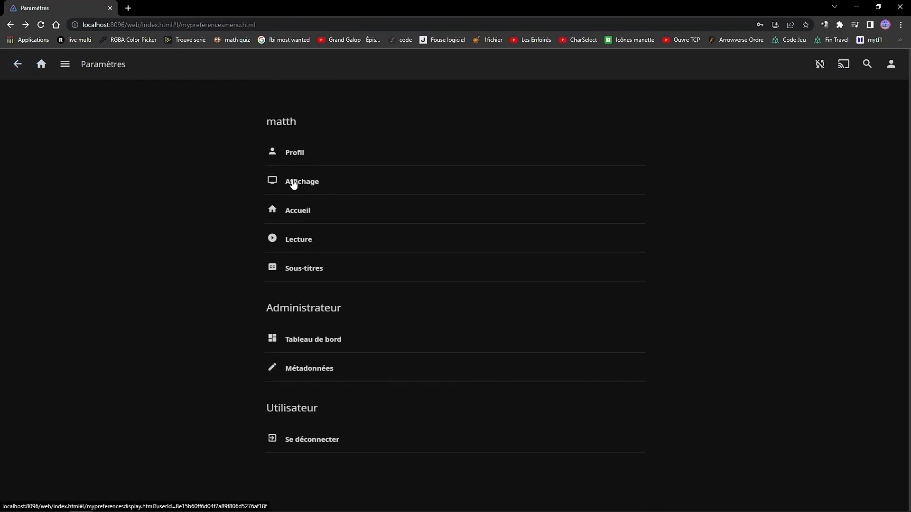
Set the display language to French in the user's display settings
{"action": "left_click", "coordinate": [291, 182]}
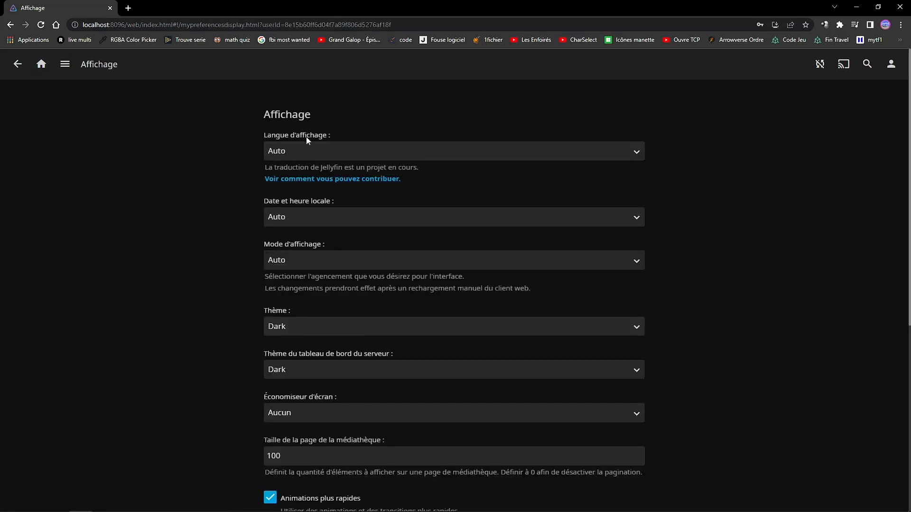
{"action": "left_click", "coordinate": [317, 152]}
{"action": "scroll", "coordinate": [294, 237], "scroll_direction": "down", "scroll_amount": 3}
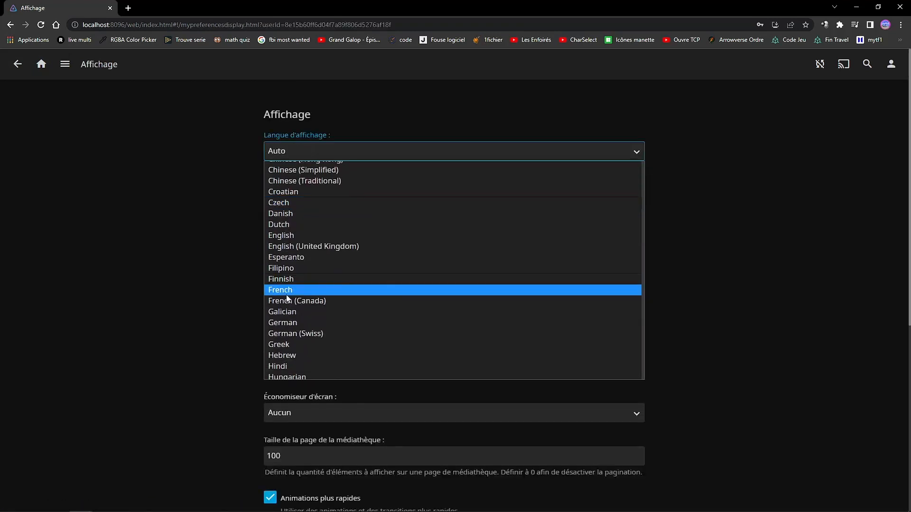
{"action": "left_click", "coordinate": [280, 290]}
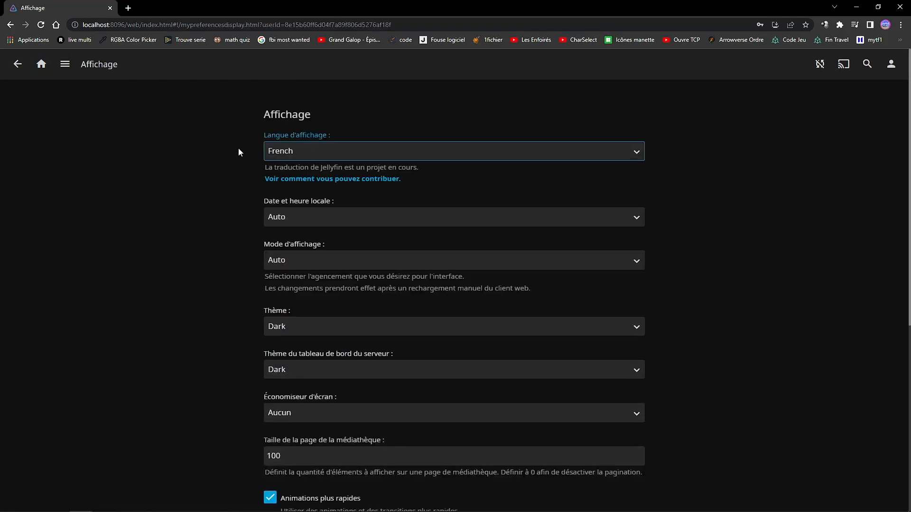
Set the local date and time format to French
{"action": "left_click", "coordinate": [315, 218]}
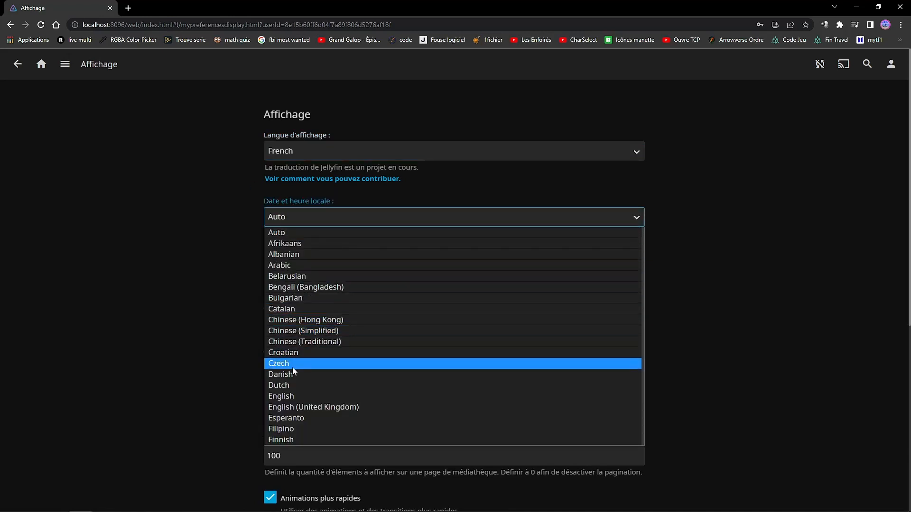
{"action": "scroll", "coordinate": [290, 365], "scroll_direction": "down", "scroll_amount": 4}
{"action": "scroll", "coordinate": [285, 361], "scroll_direction": "up", "scroll_amount": 2}
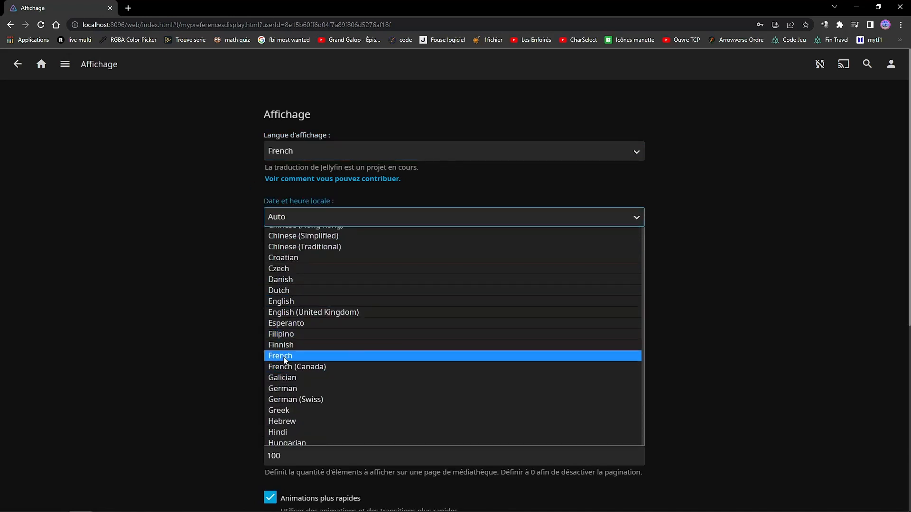
{"action": "left_click", "coordinate": [285, 357]}
Examine the available choices for display mode, theme, server dashboard theme and screensaver
{"action": "left_click", "coordinate": [301, 259]}
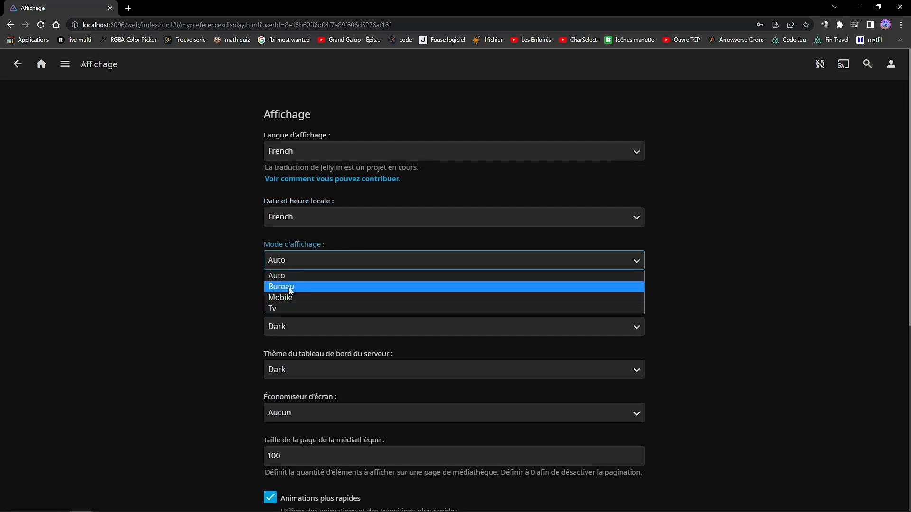
{"action": "left_click", "coordinate": [283, 276]}
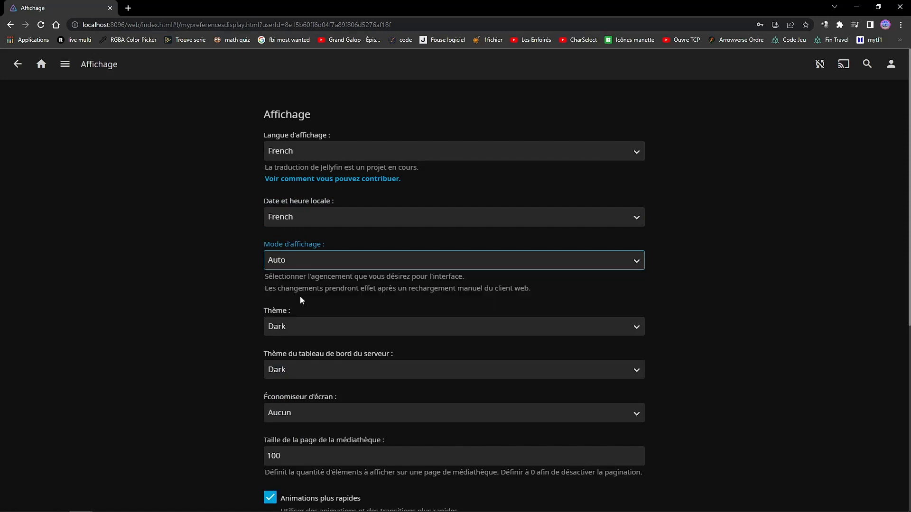
{"action": "left_click", "coordinate": [296, 324]}
{"action": "left_click", "coordinate": [233, 378]}
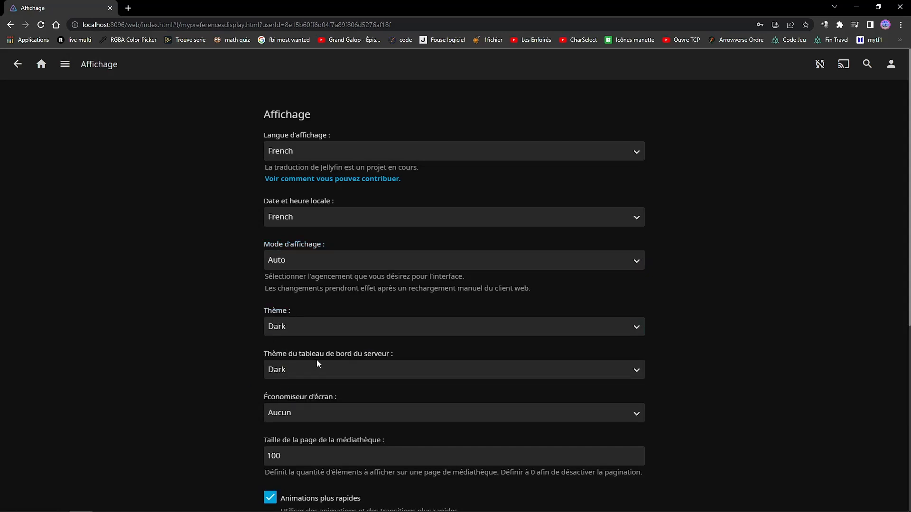
{"action": "left_click", "coordinate": [298, 335]}
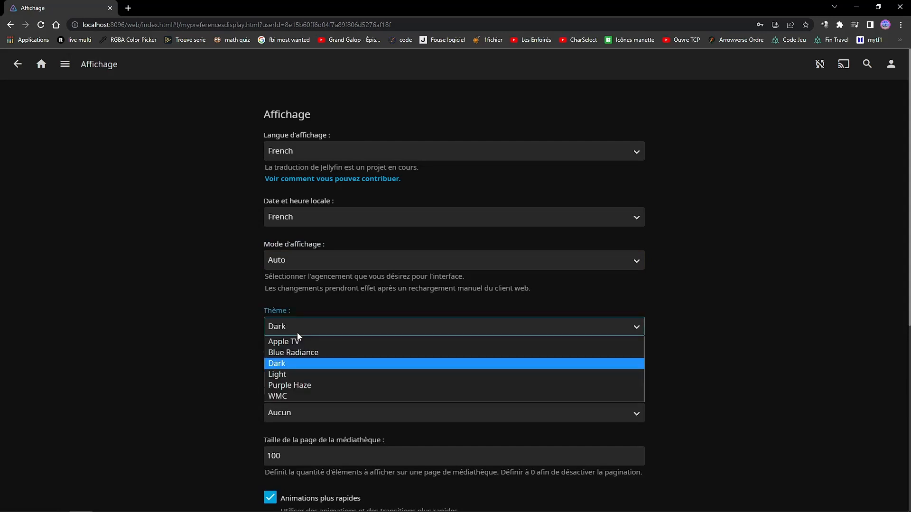
{"action": "left_click", "coordinate": [272, 311]}
{"action": "left_click", "coordinate": [294, 369]}
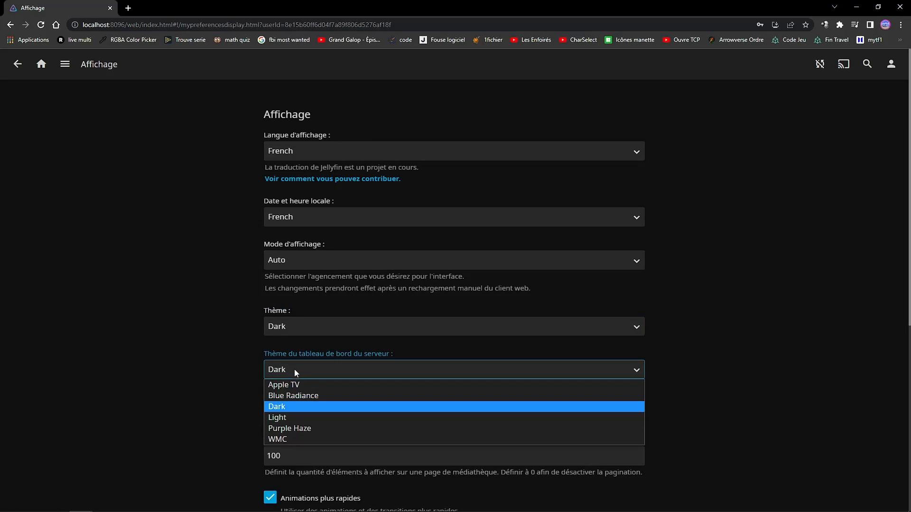
{"action": "left_click", "coordinate": [238, 354]}
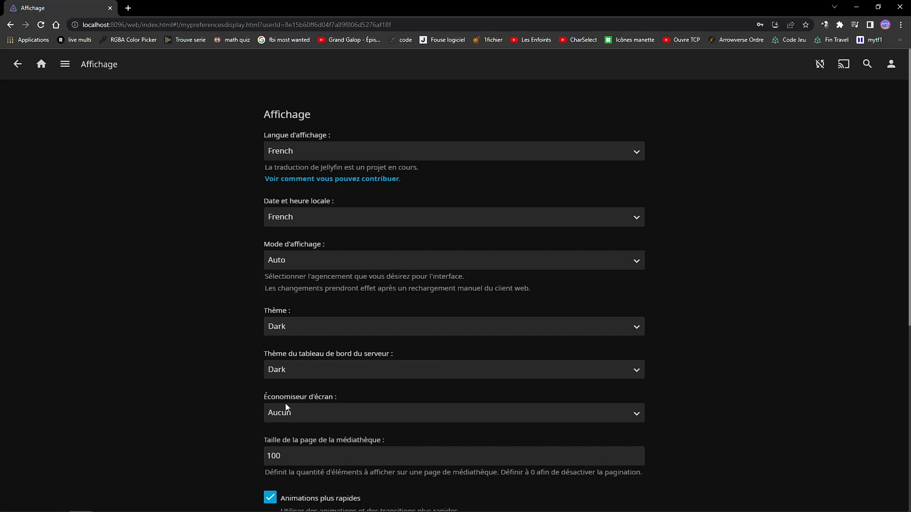
{"action": "left_click", "coordinate": [311, 414]}
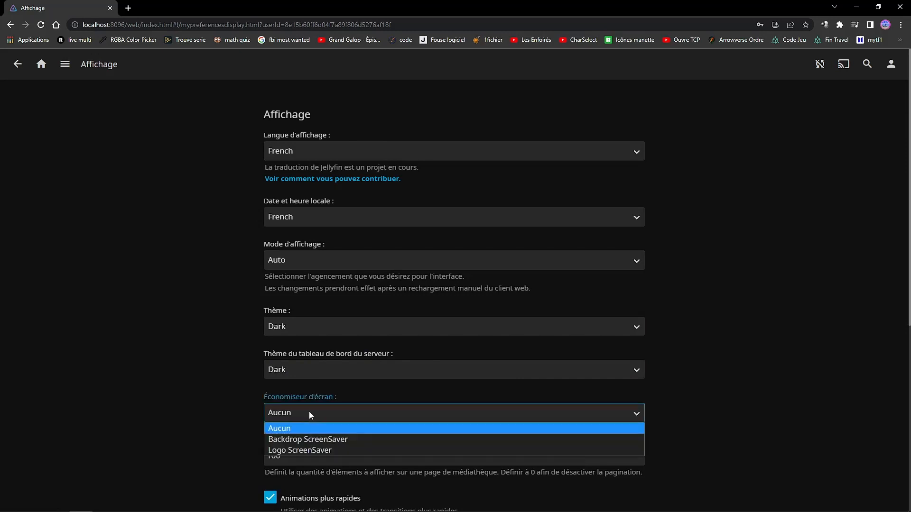
{"action": "left_click", "coordinate": [201, 419]}
{"action": "scroll", "coordinate": [218, 408], "scroll_direction": "down", "scroll_amount": 3}
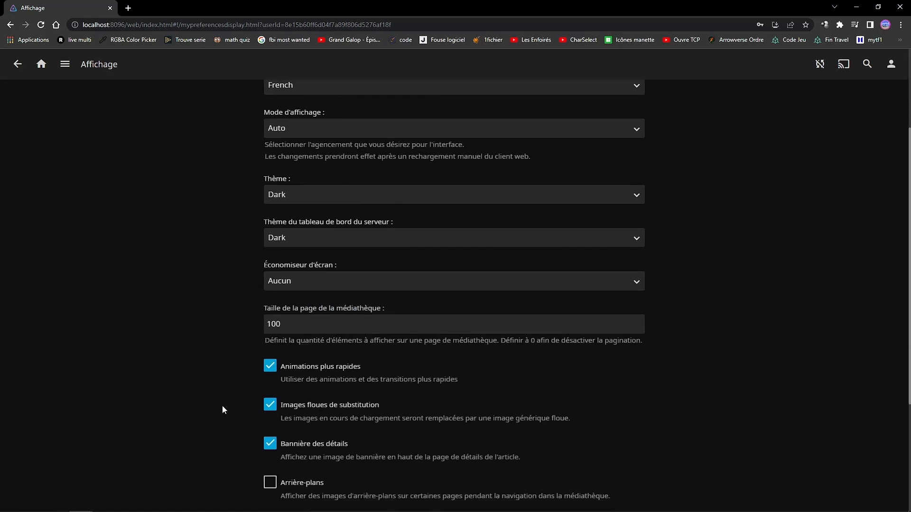
{"action": "left_click", "coordinate": [294, 271]}
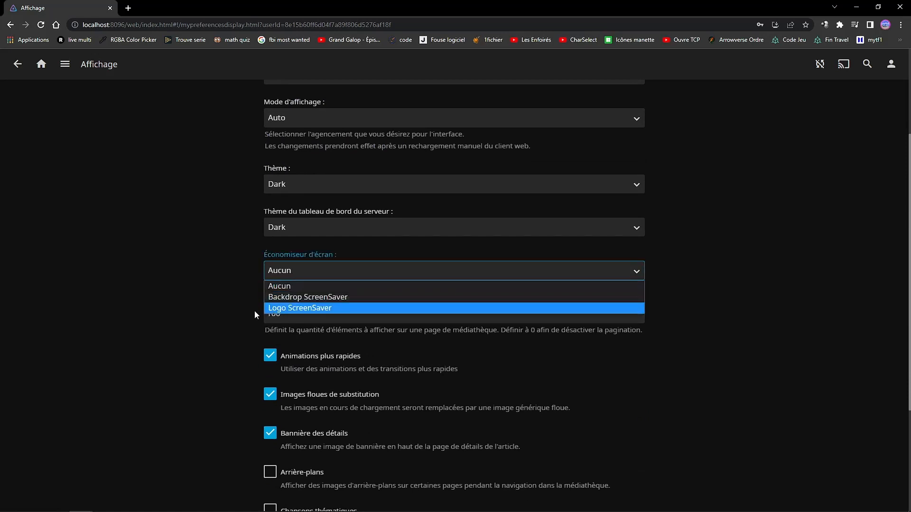
{"action": "left_click", "coordinate": [209, 305]}
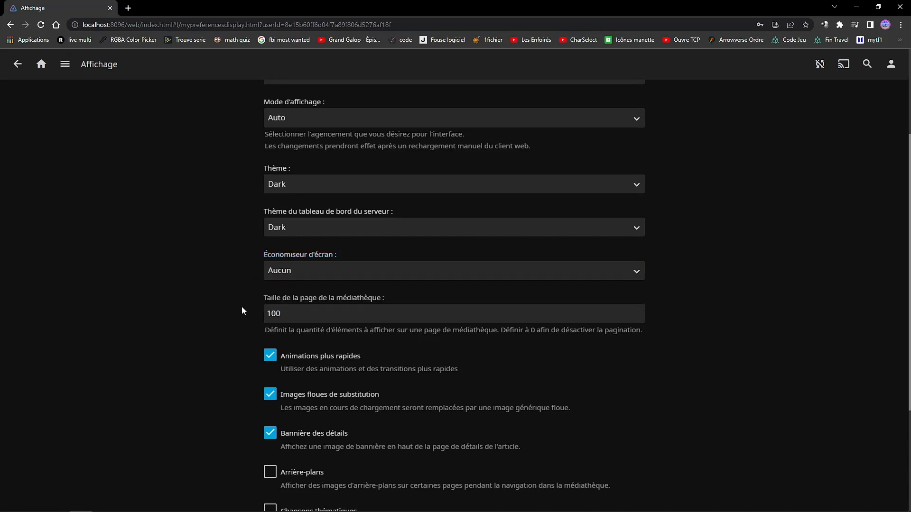
Enable backdrops, theme songs, theme videos and missing episodes in seasons, save the display settings, and return to the settings overview
{"action": "scroll", "coordinate": [254, 298], "scroll_direction": "down", "scroll_amount": 1}
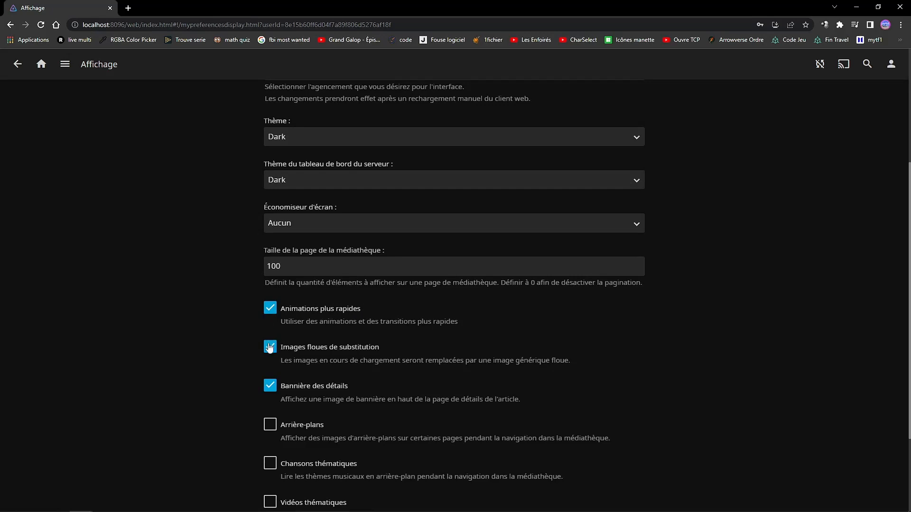
{"action": "scroll", "coordinate": [249, 343], "scroll_direction": "down", "scroll_amount": 1}
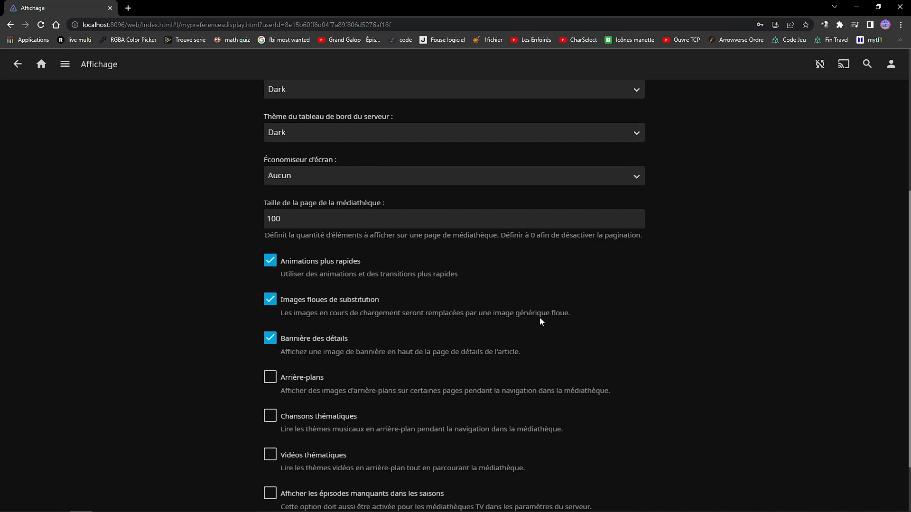
{"action": "scroll", "coordinate": [299, 302], "scroll_direction": "down", "scroll_amount": 1}
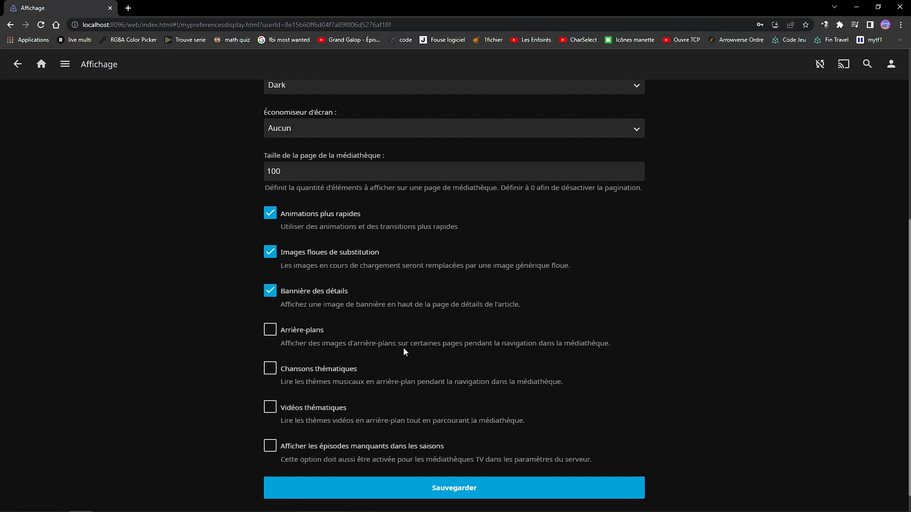
{"action": "left_click", "coordinate": [277, 331]}
{"action": "left_click", "coordinate": [272, 371]}
{"action": "left_click", "coordinate": [275, 410]}
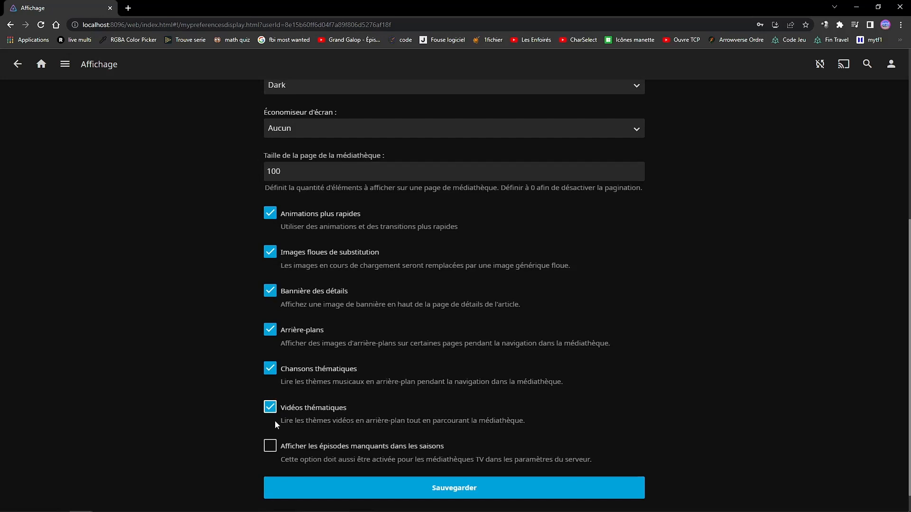
{"action": "left_click", "coordinate": [278, 454]}
{"action": "scroll", "coordinate": [280, 455], "scroll_direction": "down", "scroll_amount": 1}
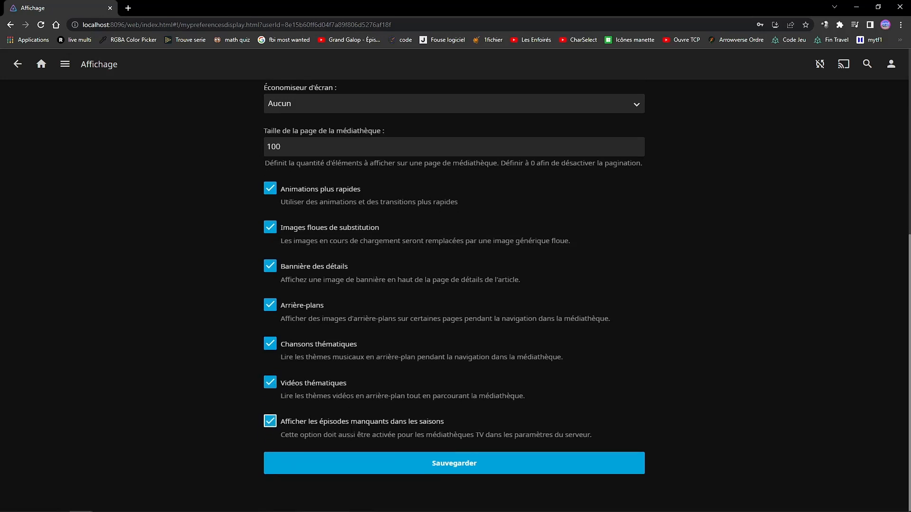
{"action": "left_click", "coordinate": [396, 466]}
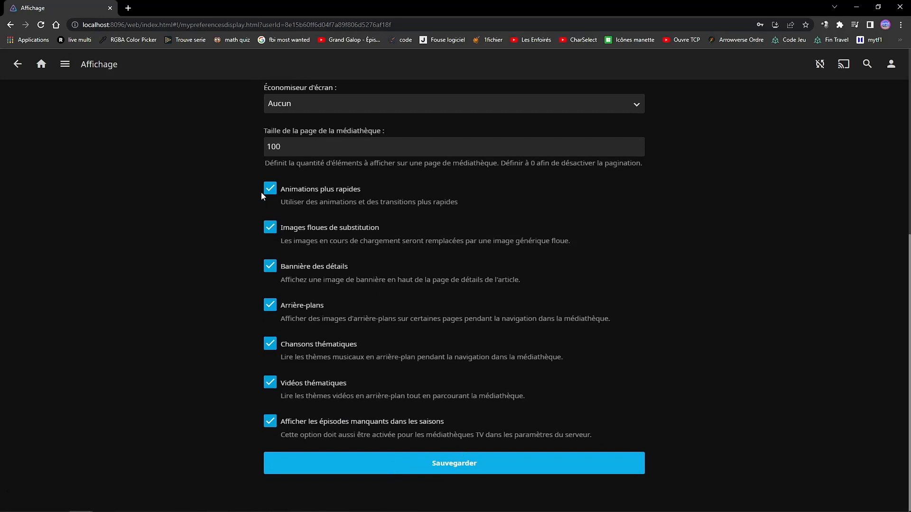
{"action": "scroll", "coordinate": [292, 406], "scroll_direction": "up", "scroll_amount": 10}
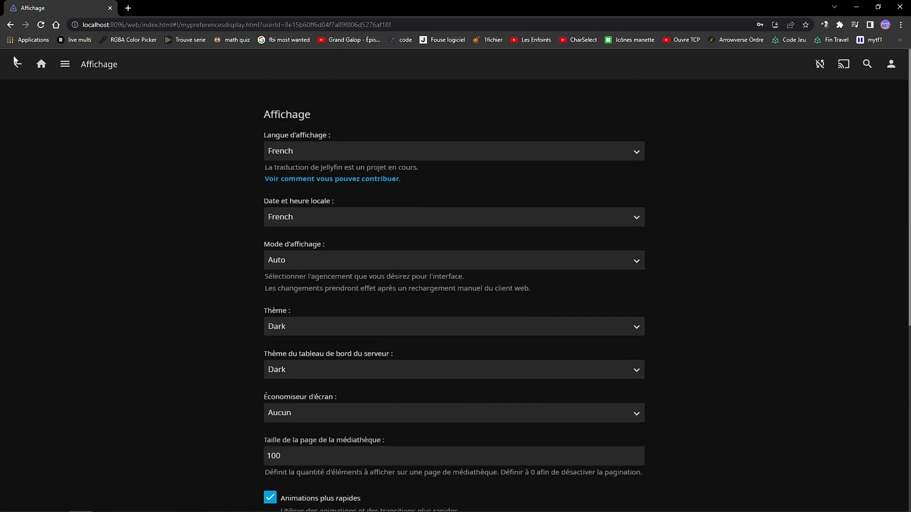
{"action": "left_click", "coordinate": [15, 67]}
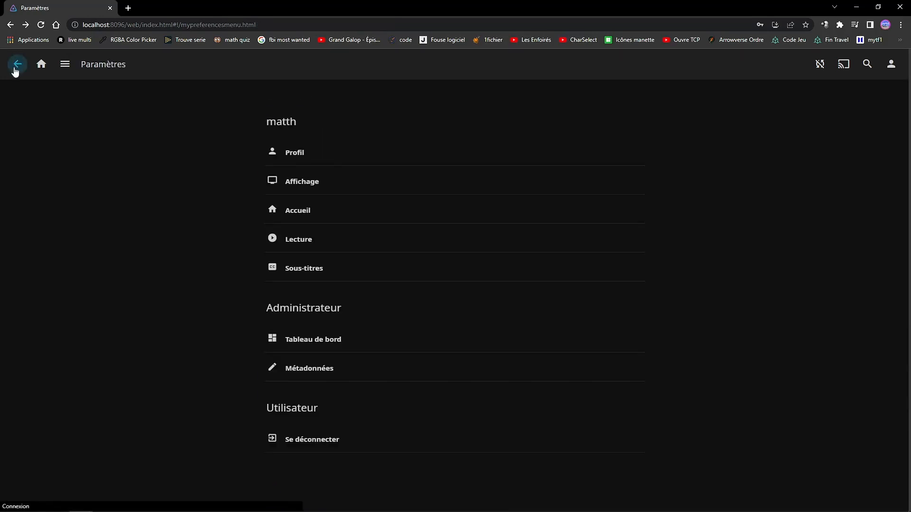
Open the Accueil settings and review the home sections, library order and library folder options
{"action": "left_click", "coordinate": [299, 211]}
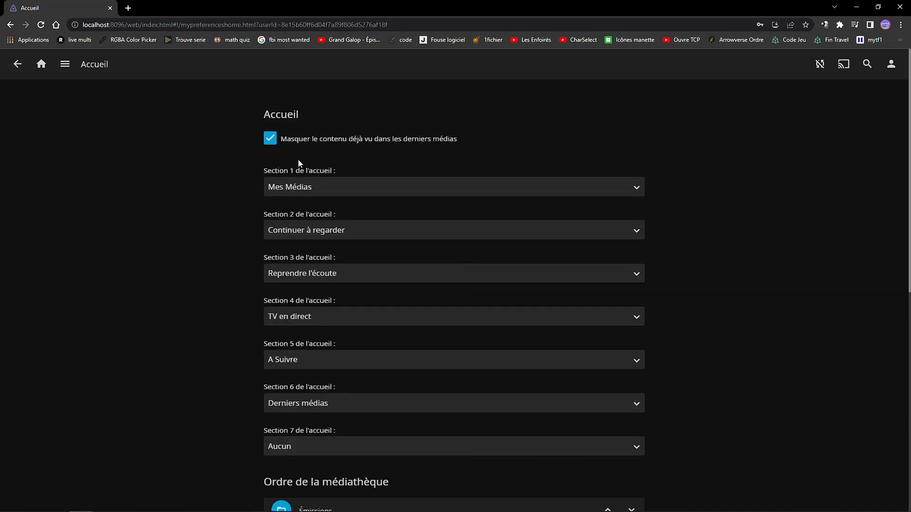
{"action": "scroll", "coordinate": [299, 163], "scroll_direction": "down", "scroll_amount": 7}
{"action": "scroll", "coordinate": [302, 164], "scroll_direction": "down", "scroll_amount": 2}
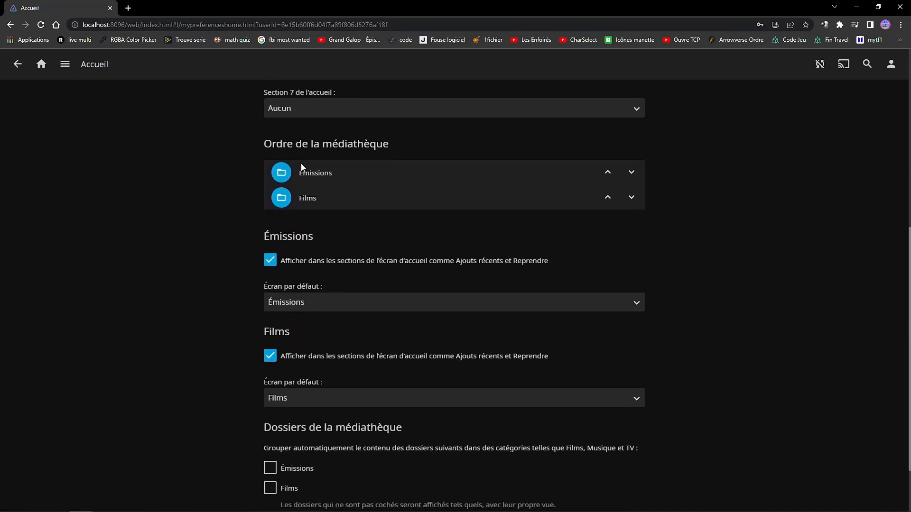
{"action": "scroll", "coordinate": [303, 164], "scroll_direction": "up", "scroll_amount": 9}
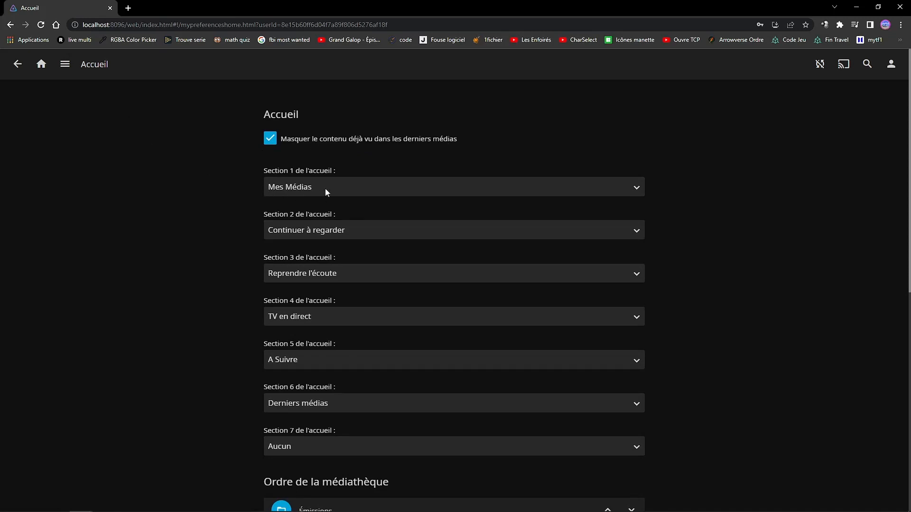
View the media sections on the Jellyfin home page and go back to the user's Accueil settings
{"action": "left_click", "coordinate": [42, 64]}
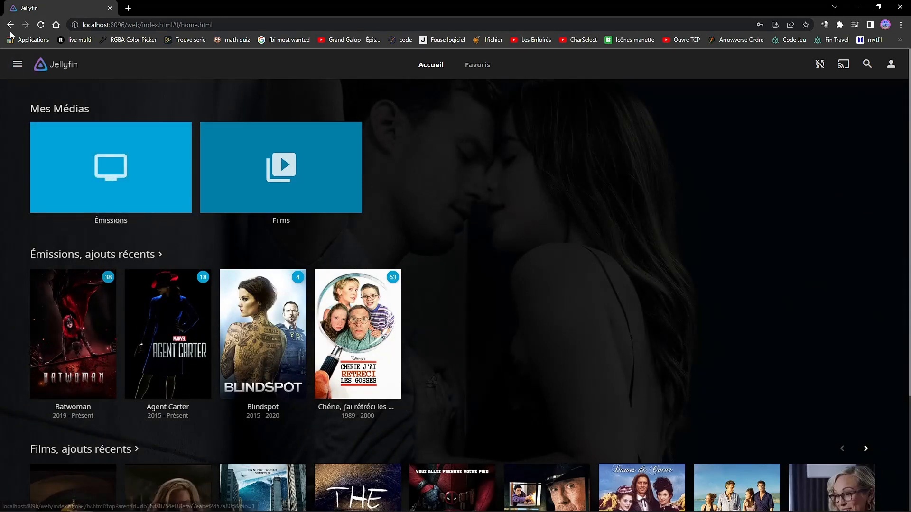
{"action": "left_click", "coordinate": [18, 64]}
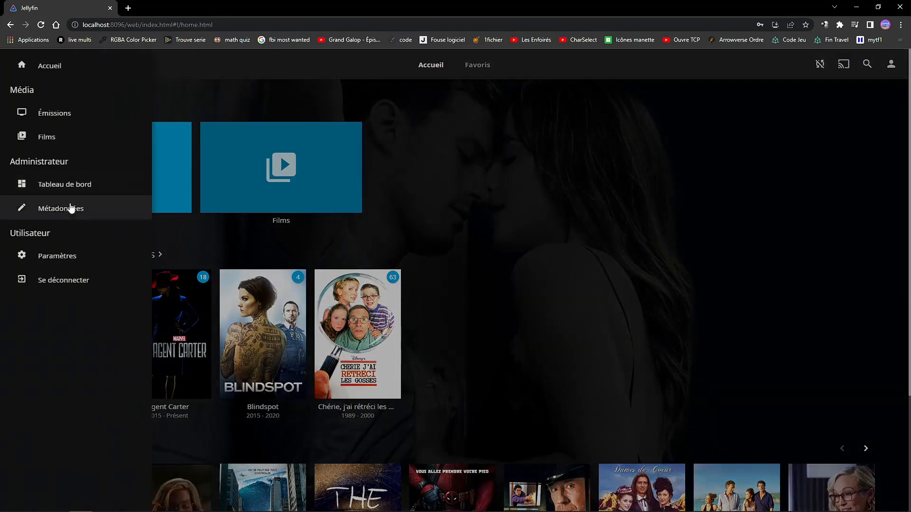
{"action": "left_click", "coordinate": [58, 264]}
{"action": "left_click", "coordinate": [281, 216]}
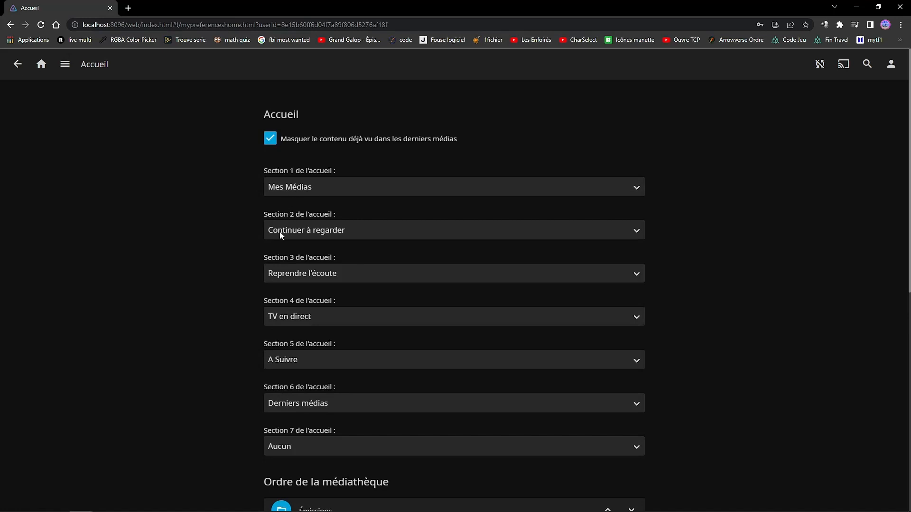
Set home section 1 to Continuer à regarder and home section 2 to Mes Médias
{"action": "left_click", "coordinate": [308, 185]}
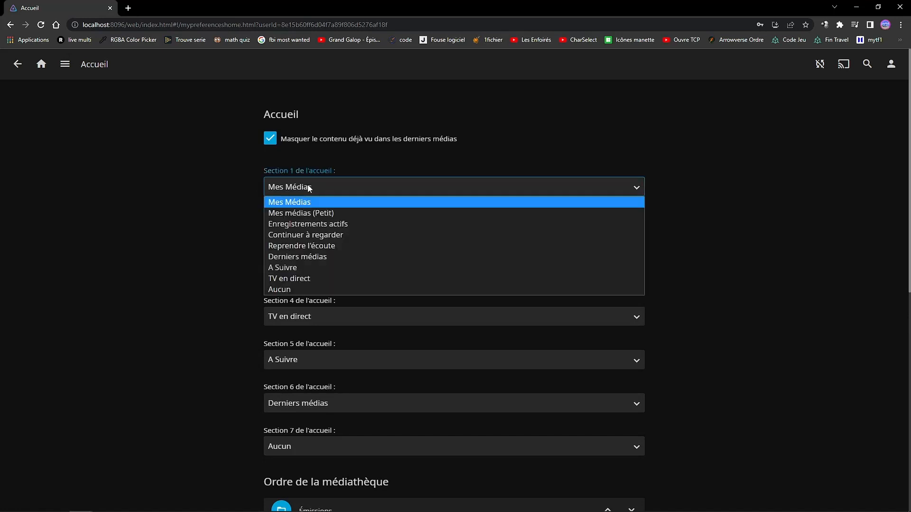
{"action": "left_click", "coordinate": [294, 235]}
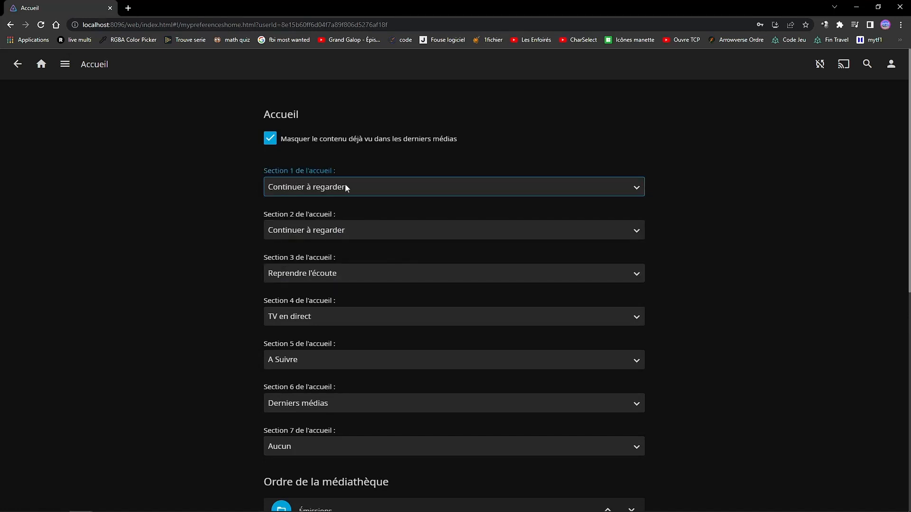
{"action": "left_click", "coordinate": [315, 230]}
{"action": "left_click", "coordinate": [293, 245]}
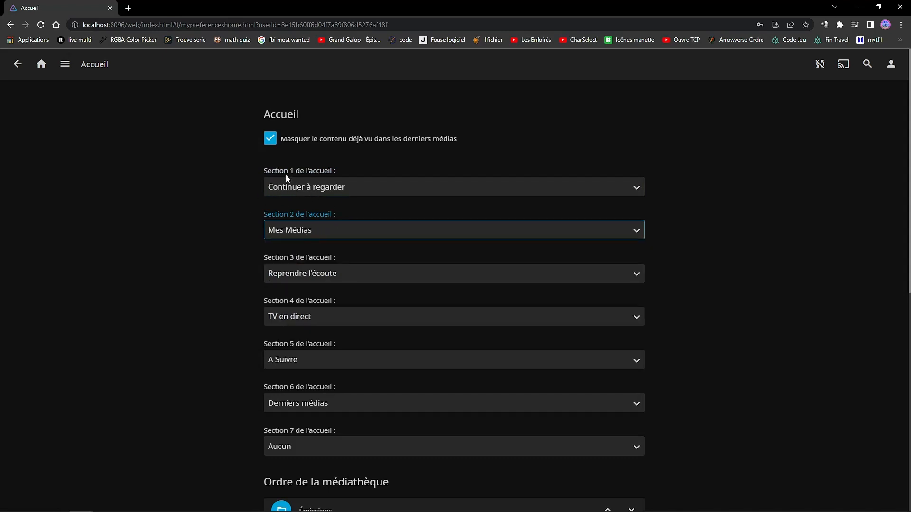
Review the library options, save the home screen settings, and return to the settings overview
{"action": "scroll", "coordinate": [332, 342], "scroll_direction": "down", "scroll_amount": 6}
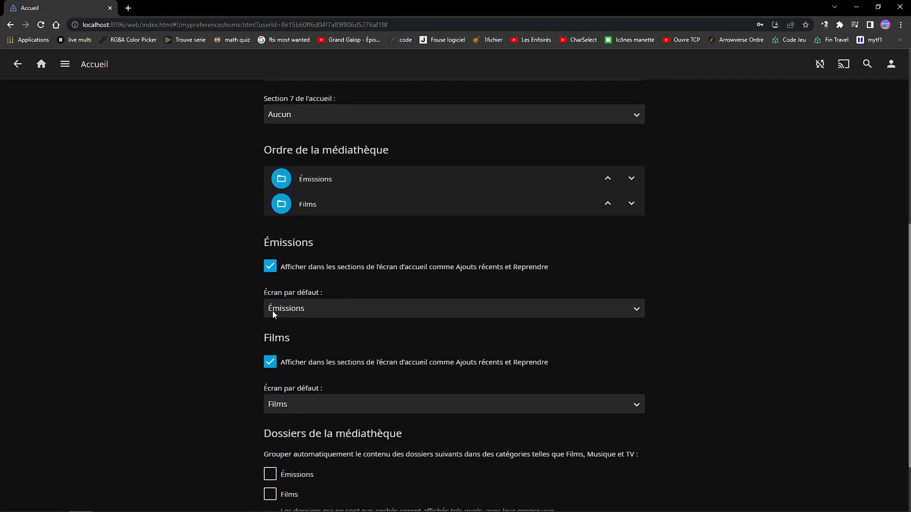
{"action": "scroll", "coordinate": [280, 316], "scroll_direction": "down", "scroll_amount": 2}
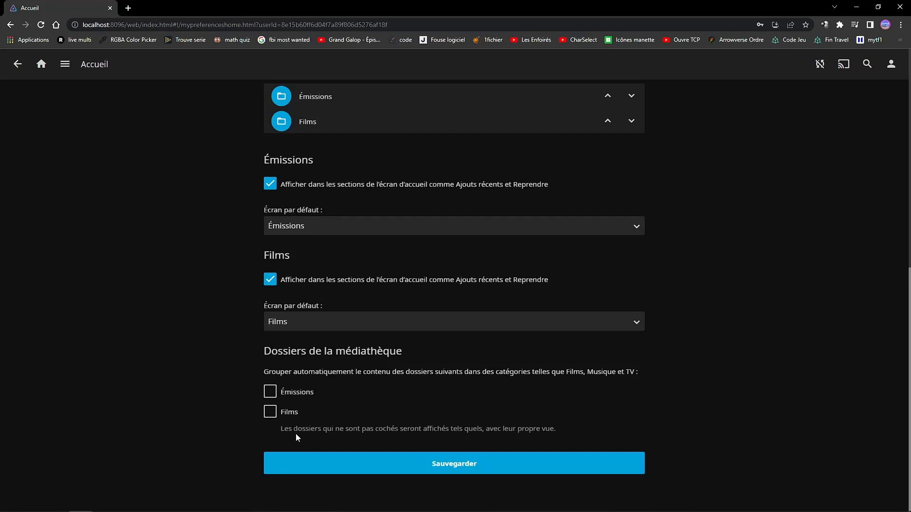
{"action": "scroll", "coordinate": [309, 342], "scroll_direction": "up", "scroll_amount": 8}
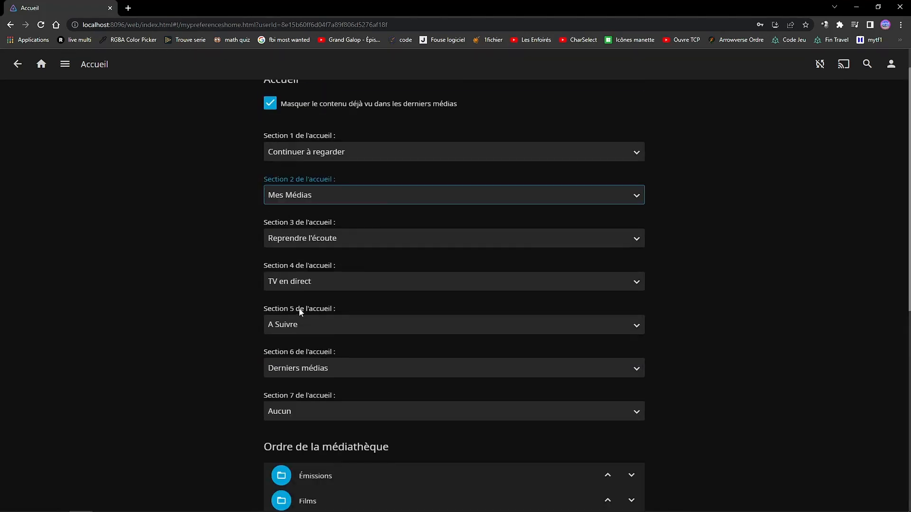
{"action": "scroll", "coordinate": [295, 285], "scroll_direction": "down", "scroll_amount": 8}
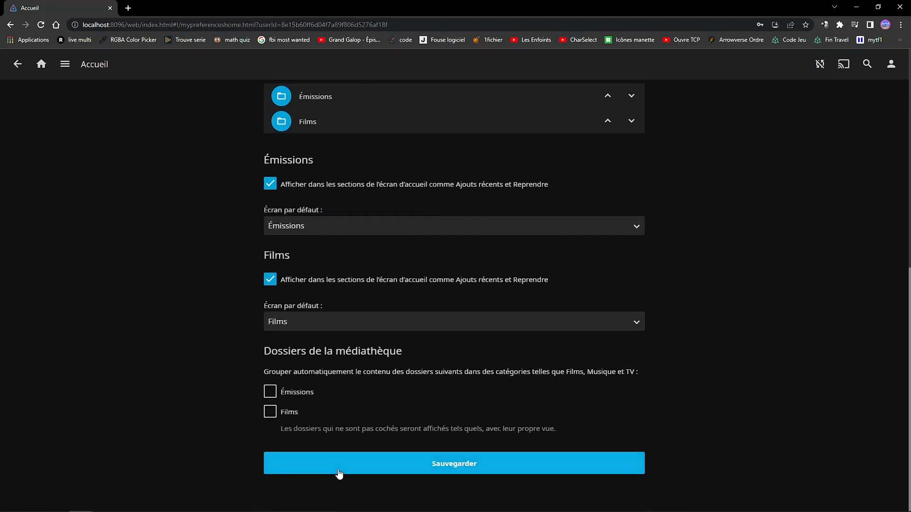
{"action": "left_click", "coordinate": [340, 464]}
{"action": "scroll", "coordinate": [311, 360], "scroll_direction": "up", "scroll_amount": 8}
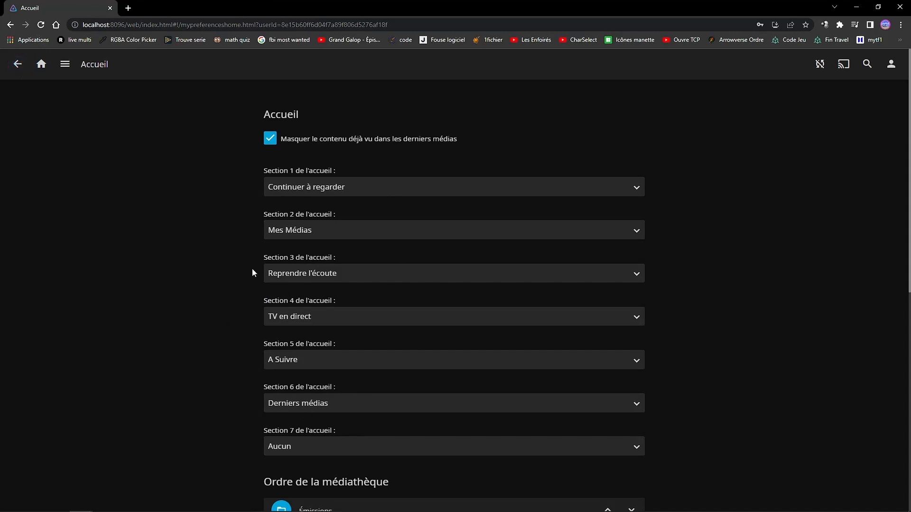
{"action": "scroll", "coordinate": [237, 299], "scroll_direction": "down", "scroll_amount": 5}
{"action": "scroll", "coordinate": [237, 300], "scroll_direction": "down", "scroll_amount": 4}
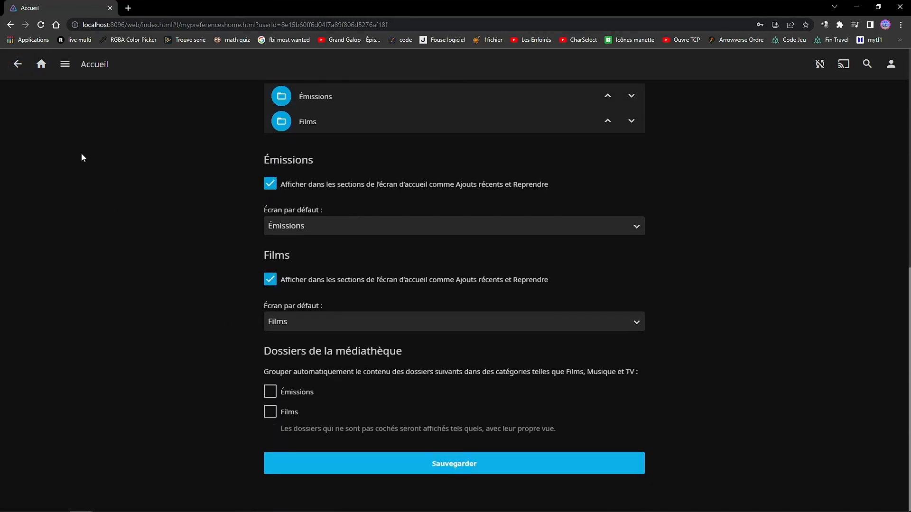
{"action": "left_click", "coordinate": [25, 69]}
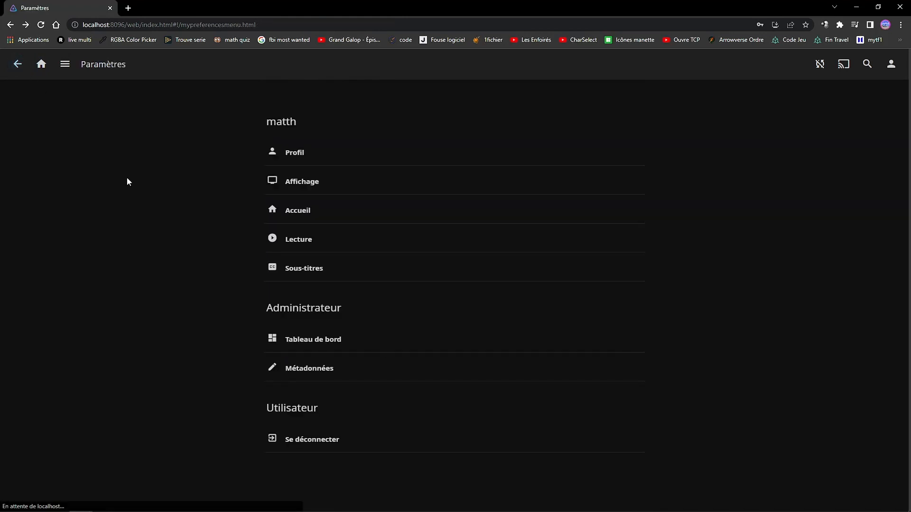
Open the Lecture settings and examine the choices for maximum audio channels and preferred audio language
{"action": "left_click", "coordinate": [300, 242]}
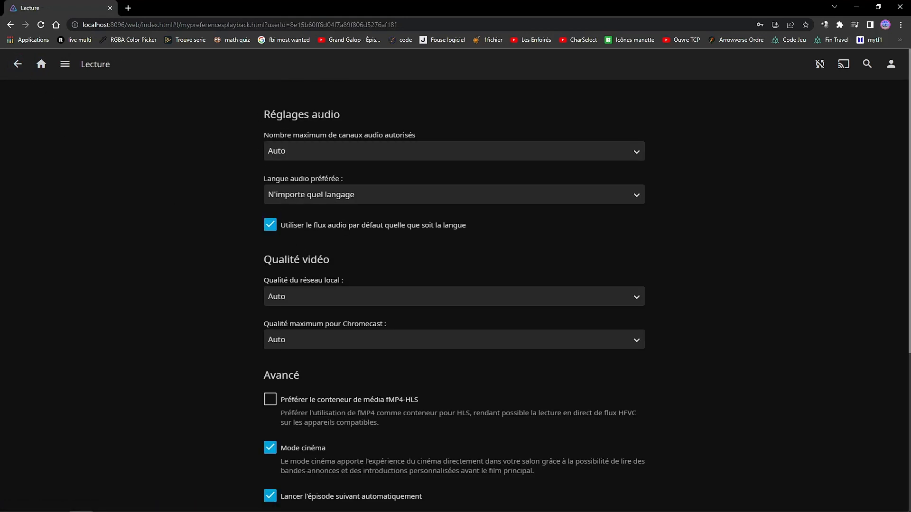
{"action": "left_click", "coordinate": [308, 155]}
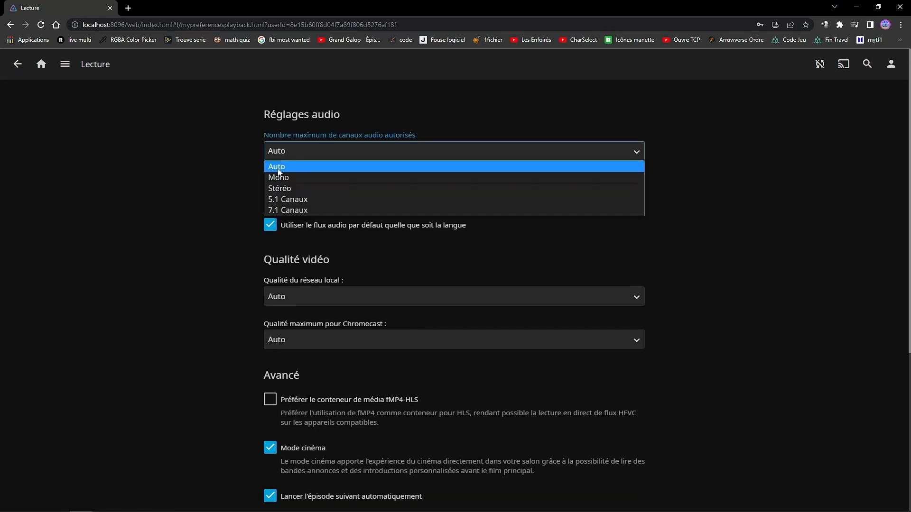
{"action": "left_click", "coordinate": [237, 160]}
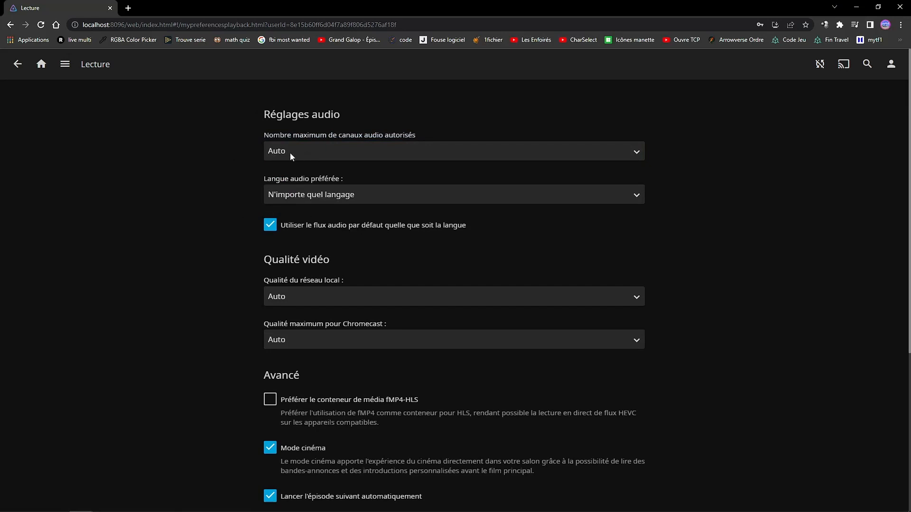
{"action": "left_click", "coordinate": [293, 194]}
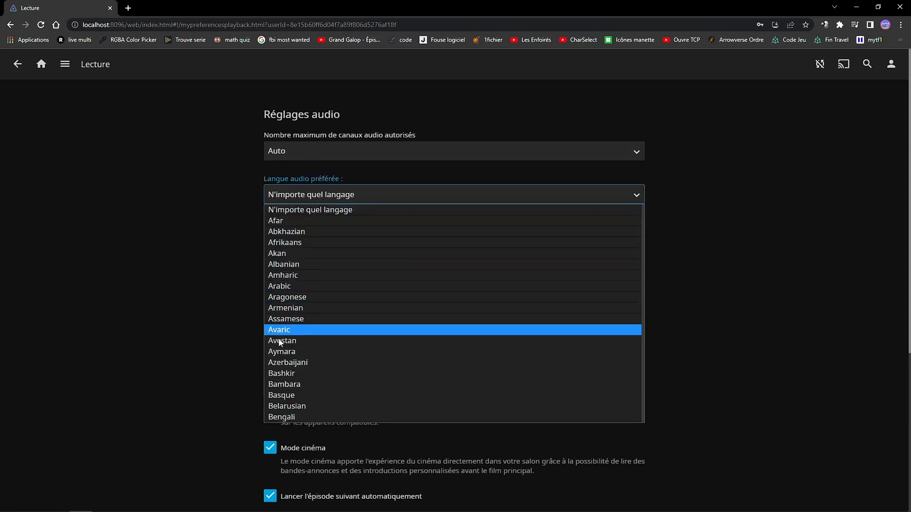
{"action": "scroll", "coordinate": [274, 332], "scroll_direction": "down", "scroll_amount": 4}
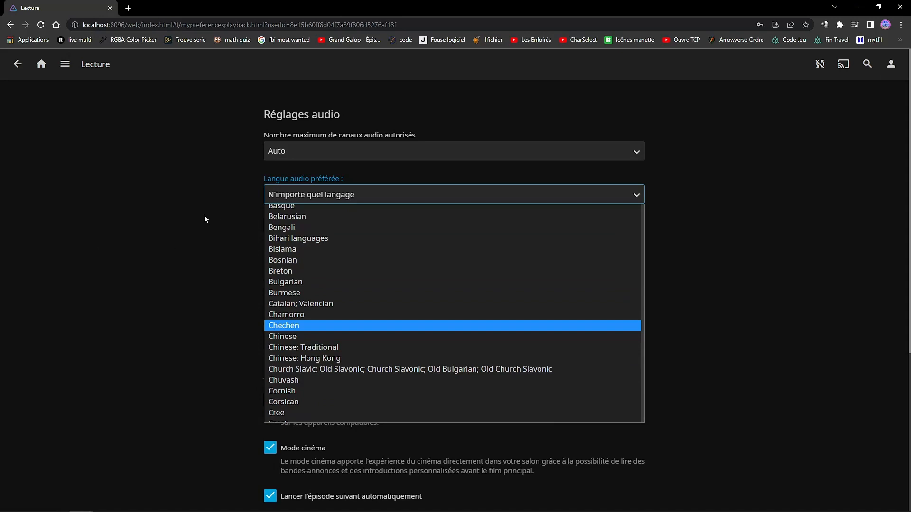
{"action": "left_click", "coordinate": [278, 198]}
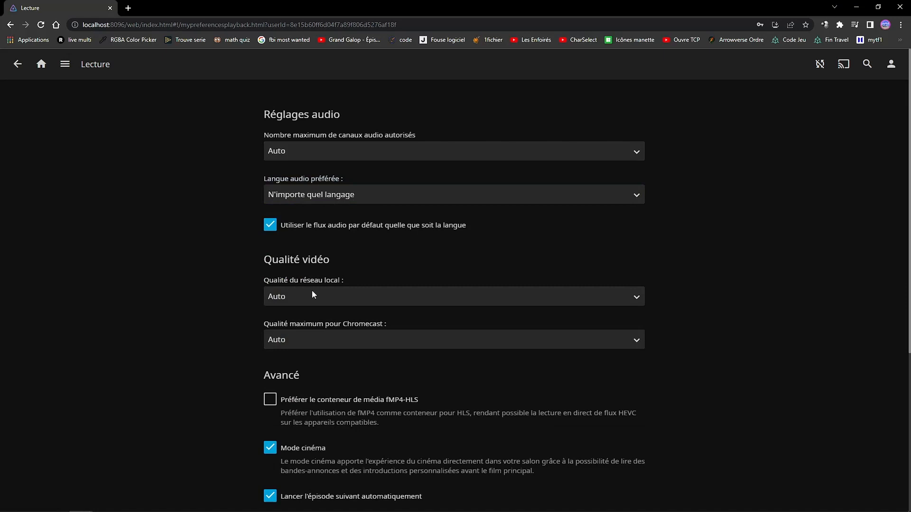
Set both the forward and backward skip durations to 15 secondes and save the playback settings
{"action": "scroll", "coordinate": [279, 328], "scroll_direction": "down", "scroll_amount": 2}
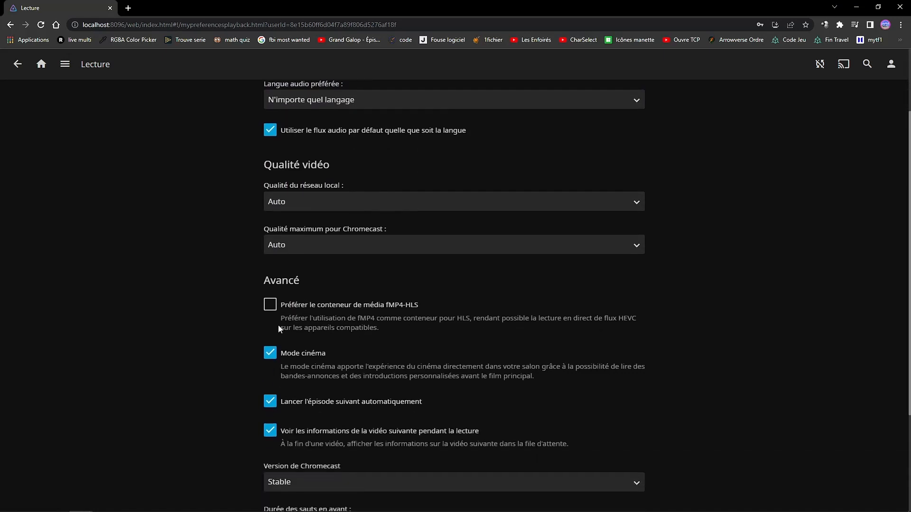
{"action": "scroll", "coordinate": [380, 313], "scroll_direction": "down", "scroll_amount": 1}
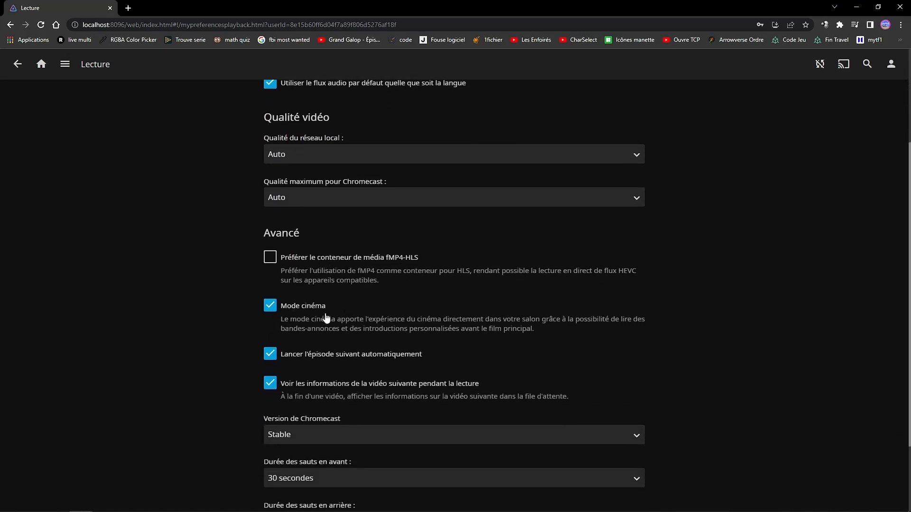
{"action": "scroll", "coordinate": [284, 355], "scroll_direction": "down", "scroll_amount": 2}
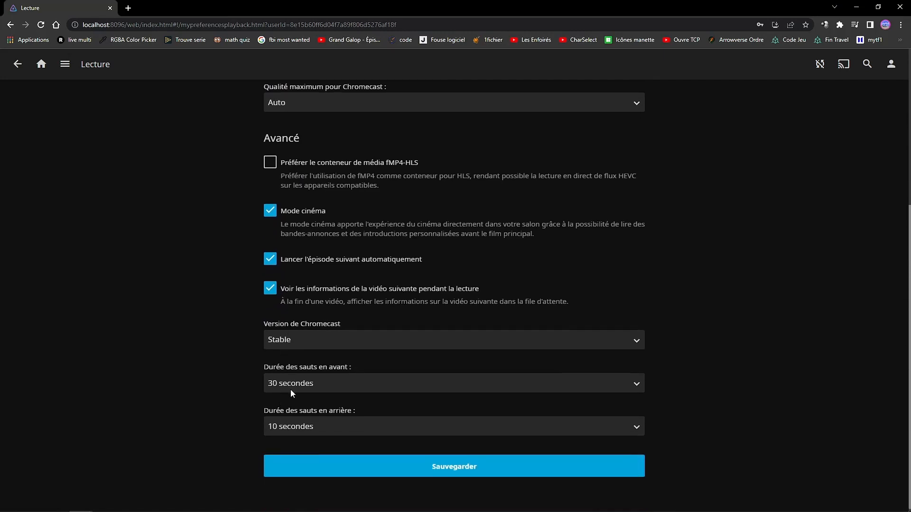
{"action": "left_click", "coordinate": [310, 381]}
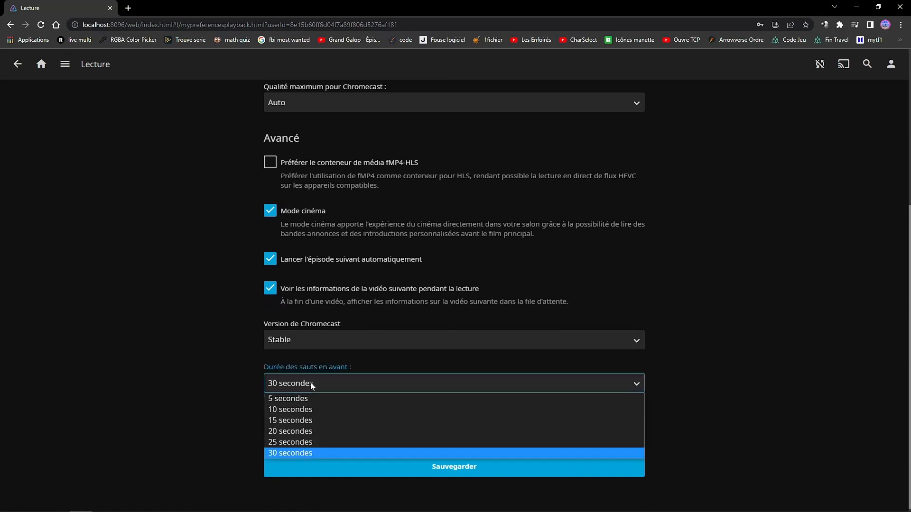
{"action": "left_click", "coordinate": [277, 428]}
{"action": "left_click", "coordinate": [280, 427]}
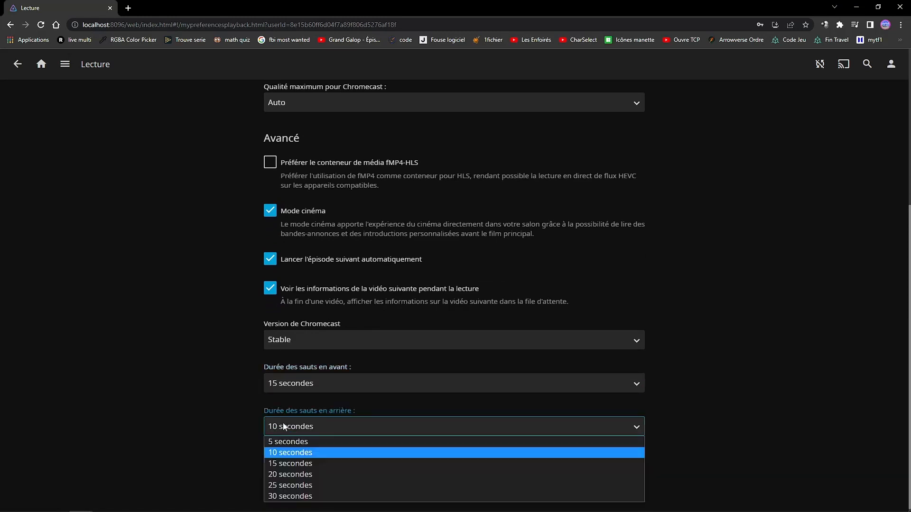
{"action": "left_click", "coordinate": [279, 464]}
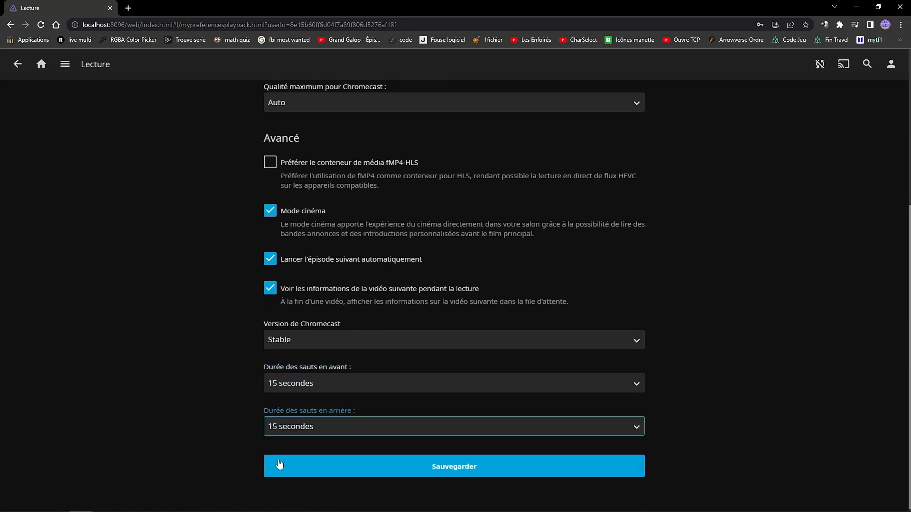
{"action": "left_click", "coordinate": [419, 463]}
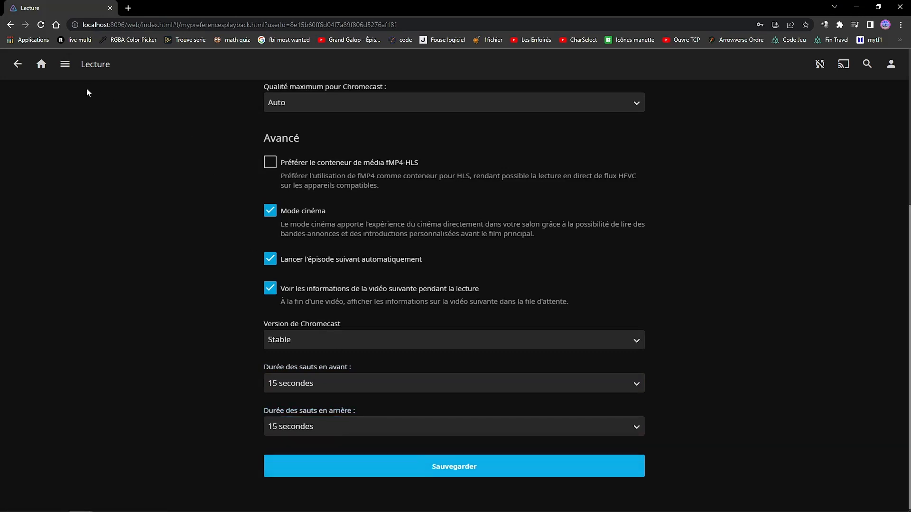
View the Sous-titres settings and return to the settings overview
{"action": "left_click", "coordinate": [17, 64]}
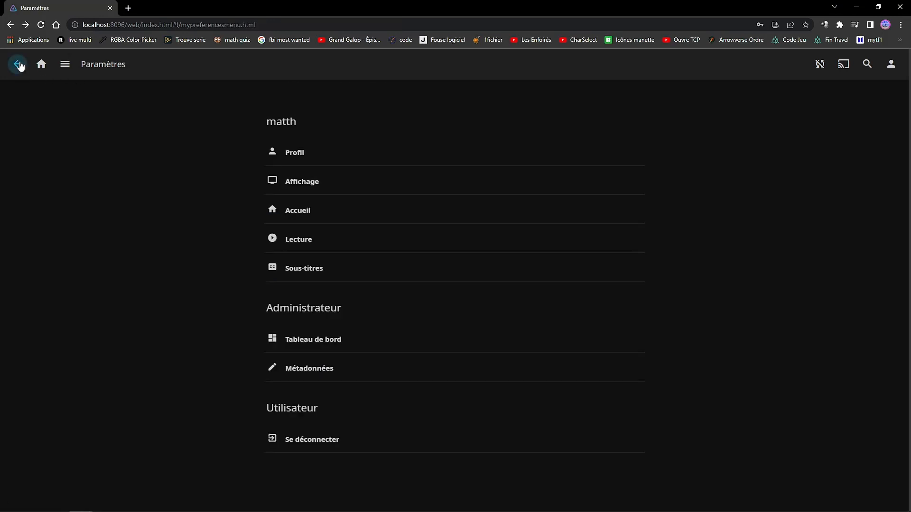
{"action": "left_click", "coordinate": [304, 268]}
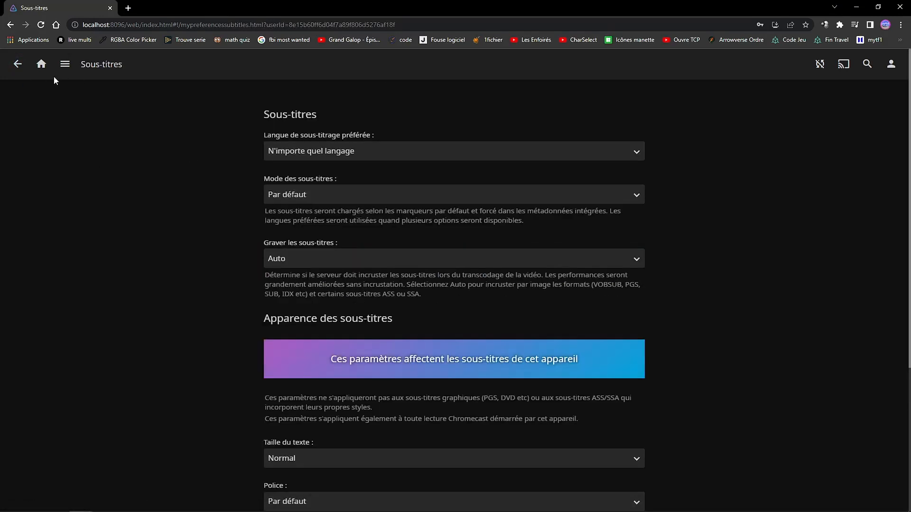
{"action": "left_click", "coordinate": [17, 65]}
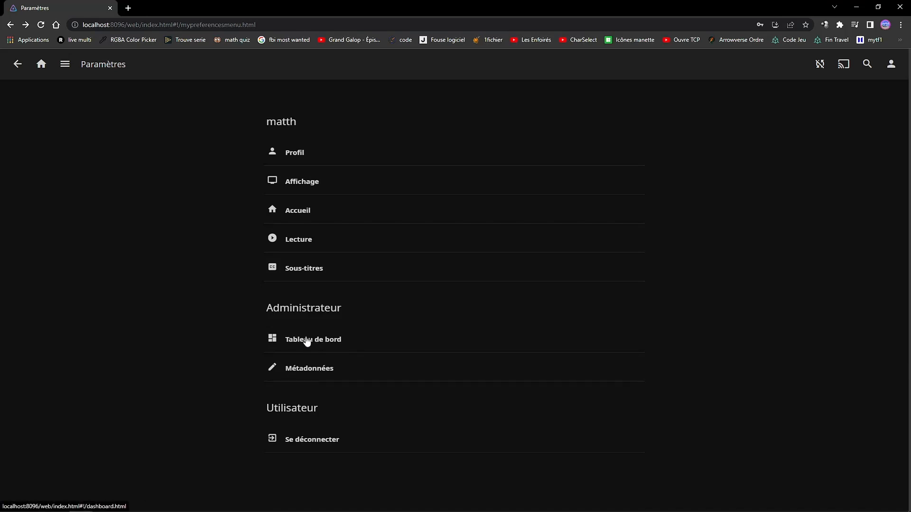
Open the metadata manager and browse the contents of the Émissions and Films folders
{"action": "left_click", "coordinate": [291, 376]}
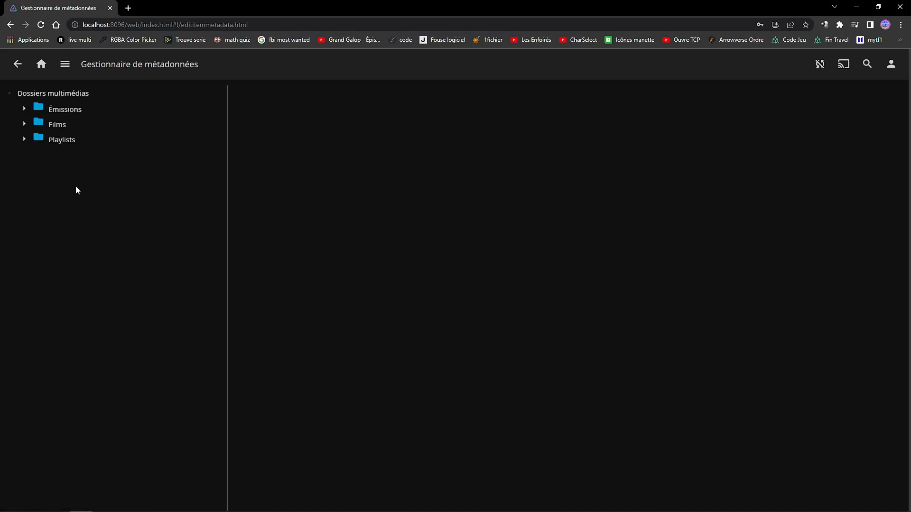
{"action": "left_click", "coordinate": [23, 111]}
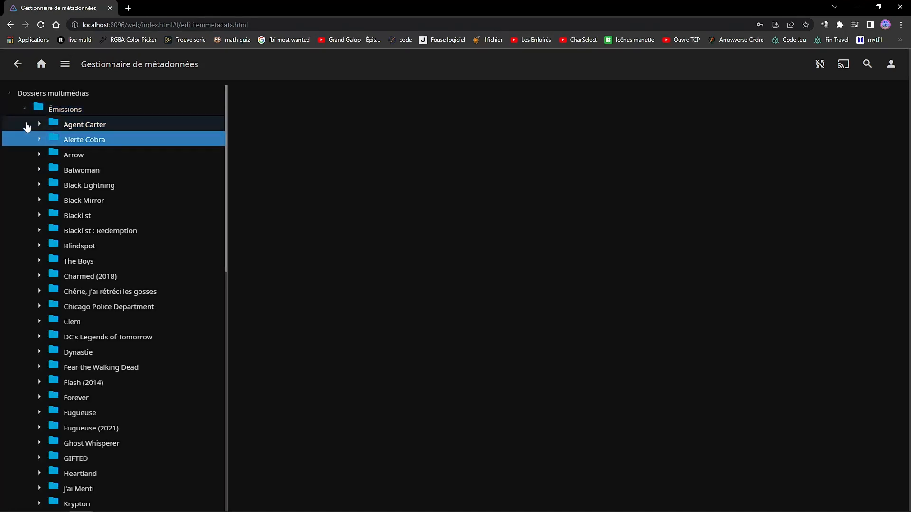
{"action": "left_click", "coordinate": [25, 112]}
{"action": "left_click", "coordinate": [25, 125]}
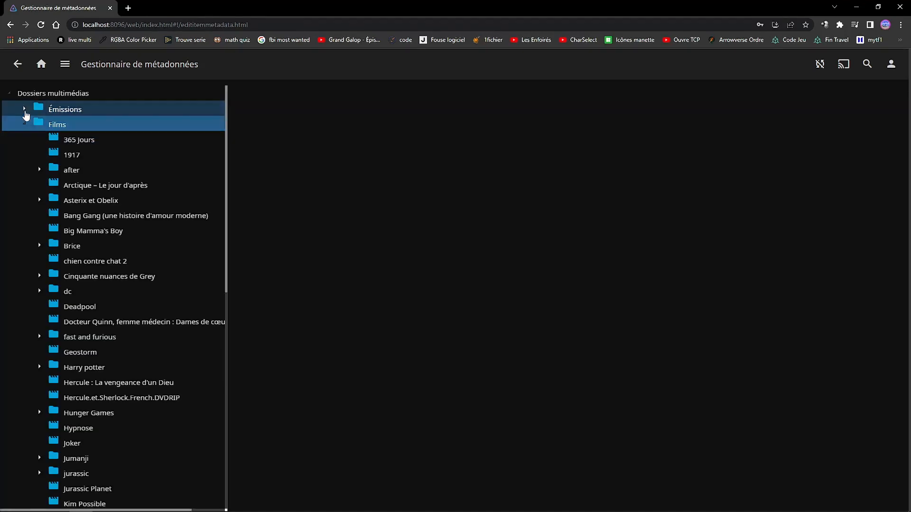
Collapse the Films folder and view the metadata forms of the Playlists and Émissions folders
{"action": "left_click", "coordinate": [25, 111]}
{"action": "left_click", "coordinate": [24, 109]}
{"action": "left_click", "coordinate": [25, 124]}
{"action": "left_click", "coordinate": [25, 125]}
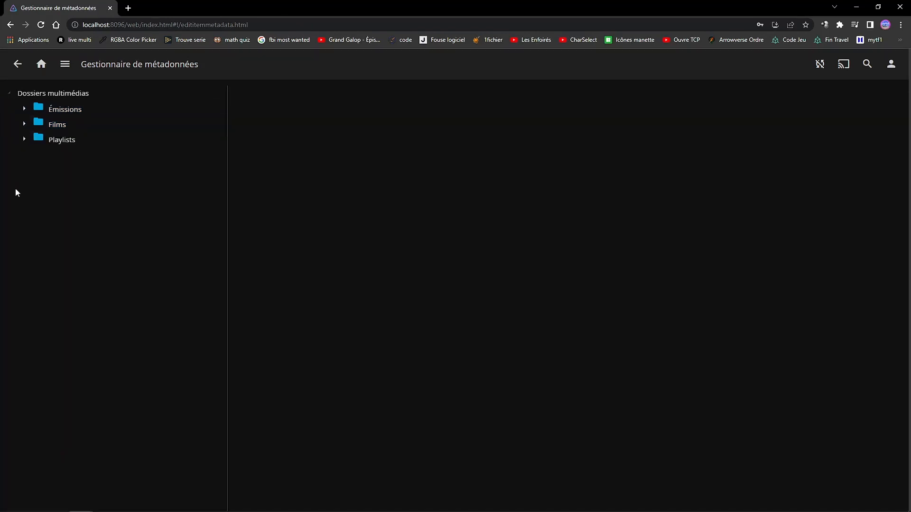
{"action": "left_click", "coordinate": [24, 140]}
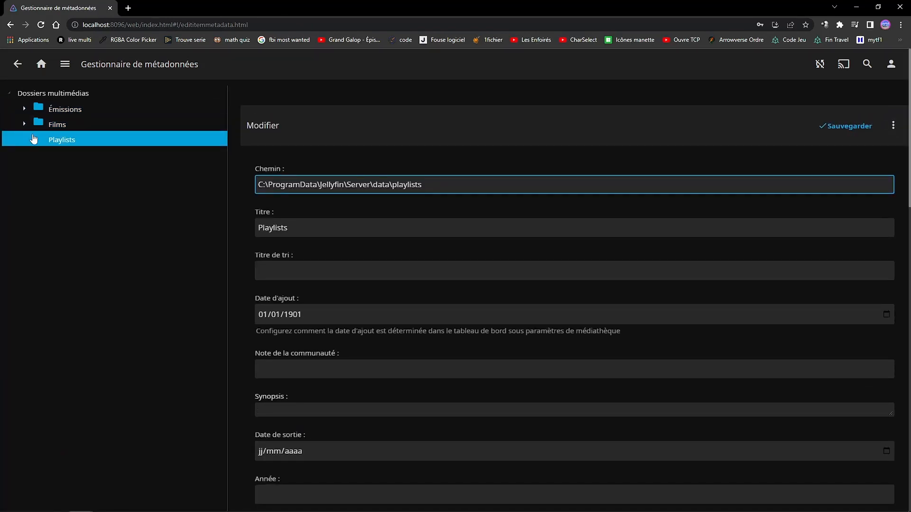
{"action": "left_click", "coordinate": [66, 110]}
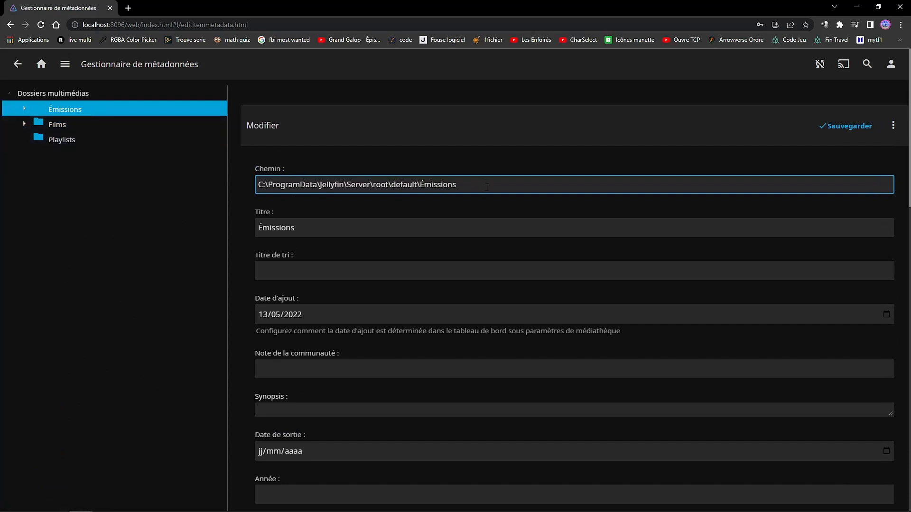
{"action": "scroll", "coordinate": [338, 229], "scroll_direction": "down", "scroll_amount": 1}
{"action": "scroll", "coordinate": [334, 216], "scroll_direction": "down", "scroll_amount": 1}
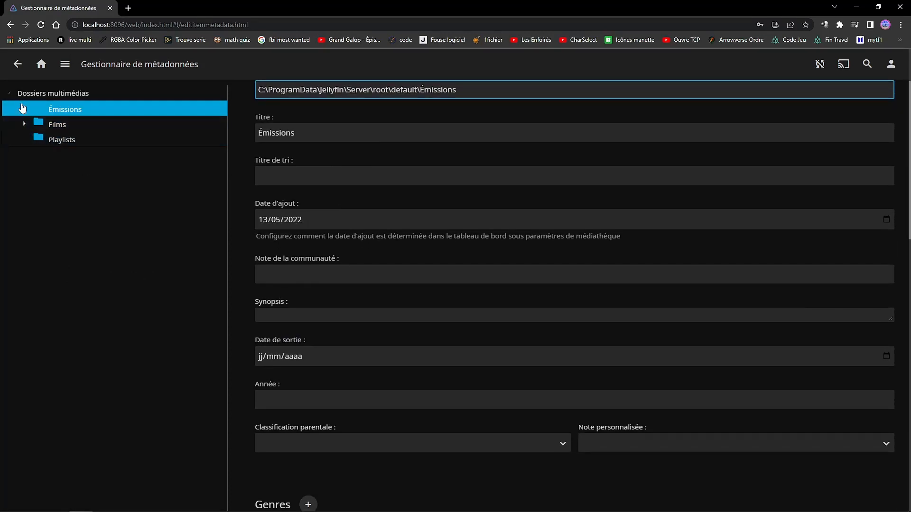
Expand the Émissions folder and open the metadata of several series, ending with Blacklist : Redemption
{"action": "left_click", "coordinate": [25, 109]}
{"action": "left_click", "coordinate": [70, 145]}
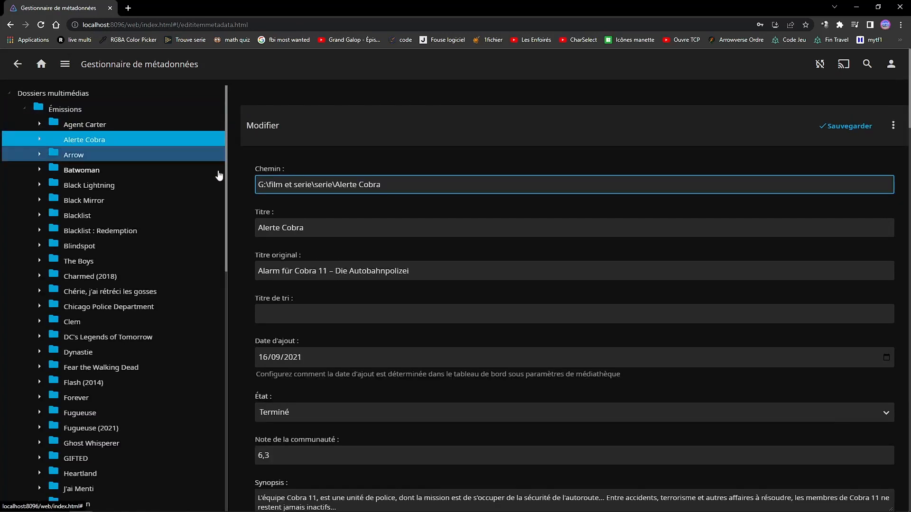
{"action": "left_click", "coordinate": [82, 186]}
{"action": "left_click", "coordinate": [99, 231]}
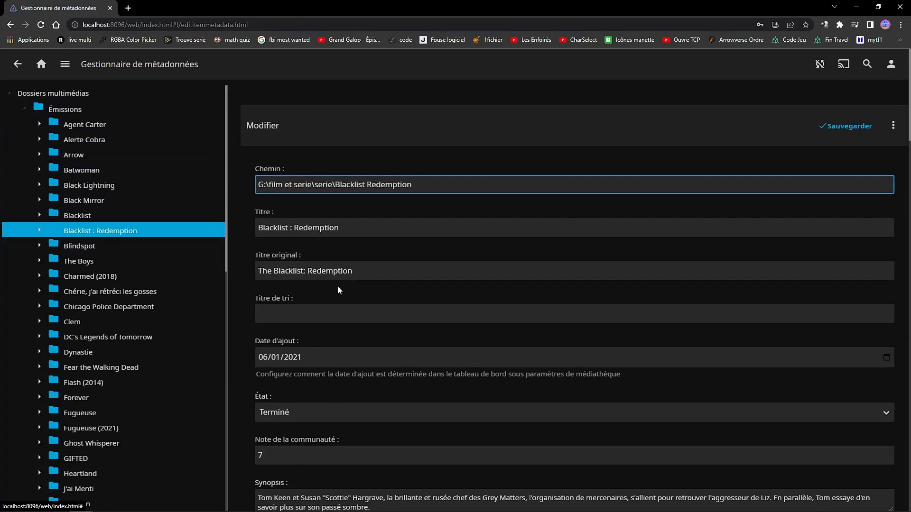
Examine the Blacklist : Redemption metadata, from synopsis, dates and external identifiers to genres, people, tags and lockable fields
{"action": "scroll", "coordinate": [337, 286], "scroll_direction": "down", "scroll_amount": 9}
{"action": "scroll", "coordinate": [294, 359], "scroll_direction": "down", "scroll_amount": 10}
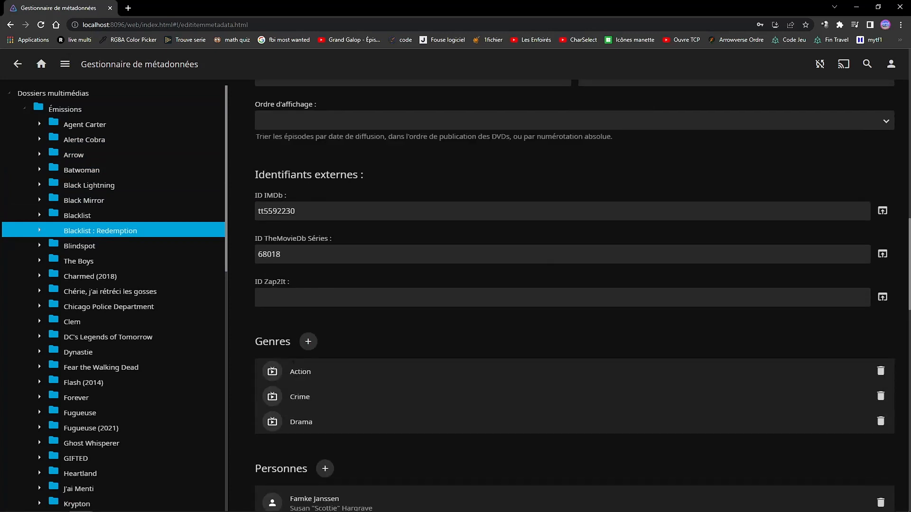
{"action": "scroll", "coordinate": [288, 283], "scroll_direction": "up", "scroll_amount": 8}
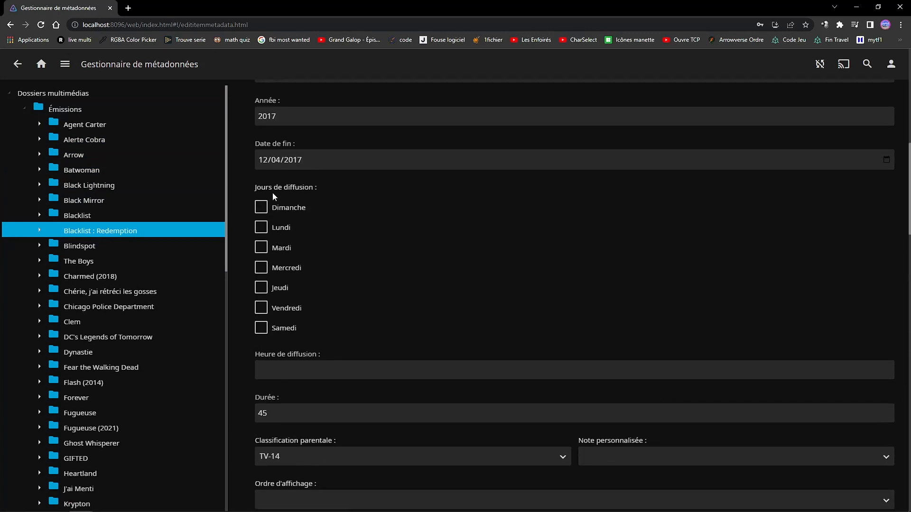
{"action": "scroll", "coordinate": [273, 173], "scroll_direction": "up", "scroll_amount": 3}
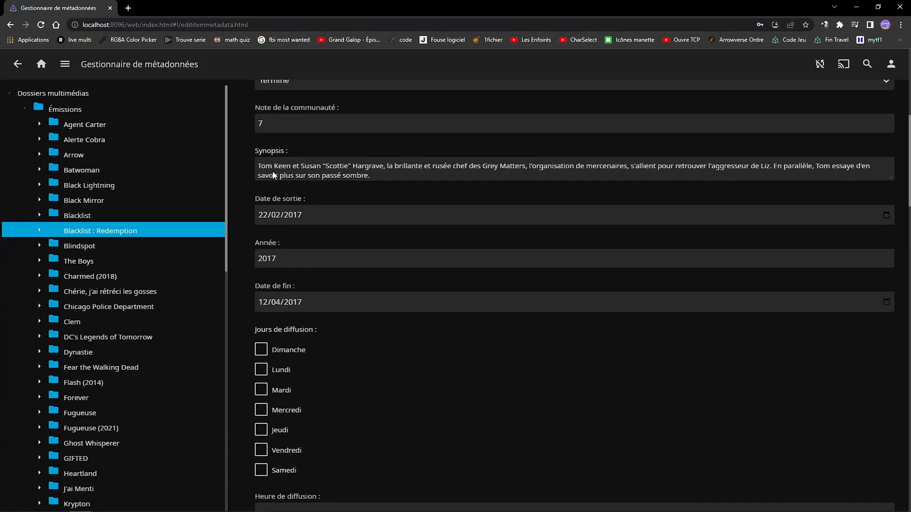
{"action": "scroll", "coordinate": [276, 175], "scroll_direction": "down", "scroll_amount": 5}
{"action": "scroll", "coordinate": [280, 256], "scroll_direction": "down", "scroll_amount": 9}
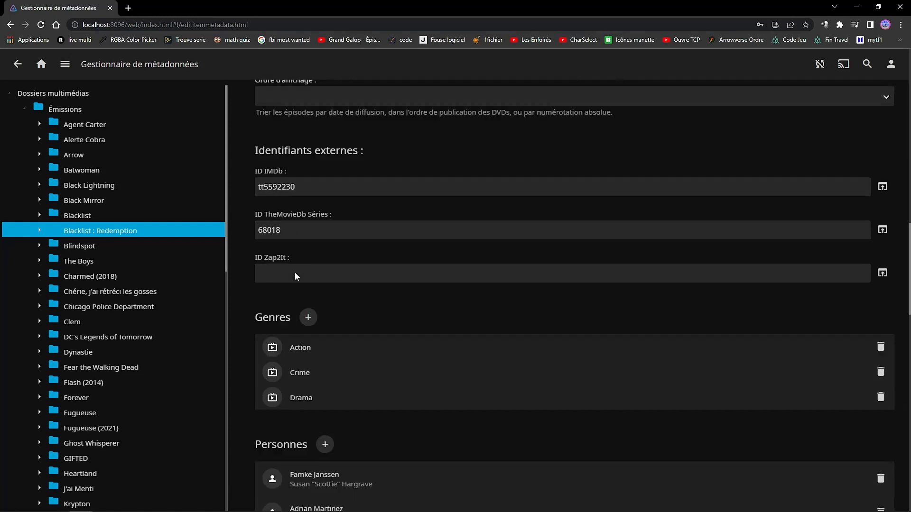
{"action": "scroll", "coordinate": [304, 269], "scroll_direction": "down", "scroll_amount": 13}
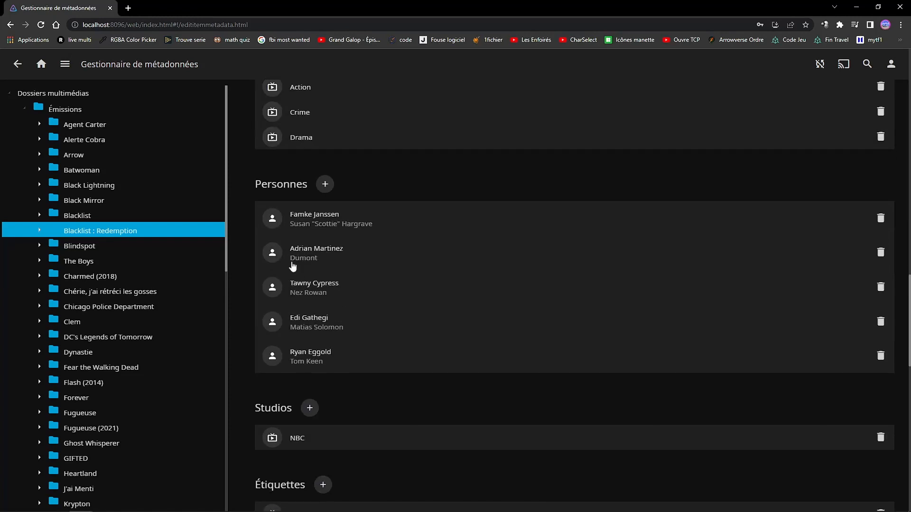
{"action": "scroll", "coordinate": [294, 291], "scroll_direction": "down", "scroll_amount": 2}
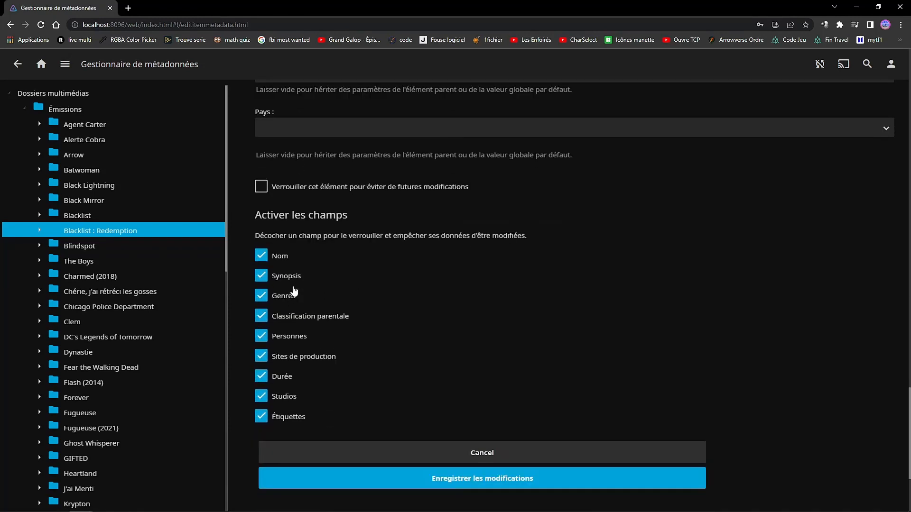
{"action": "scroll", "coordinate": [95, 261], "scroll_direction": "up", "scroll_amount": 5}
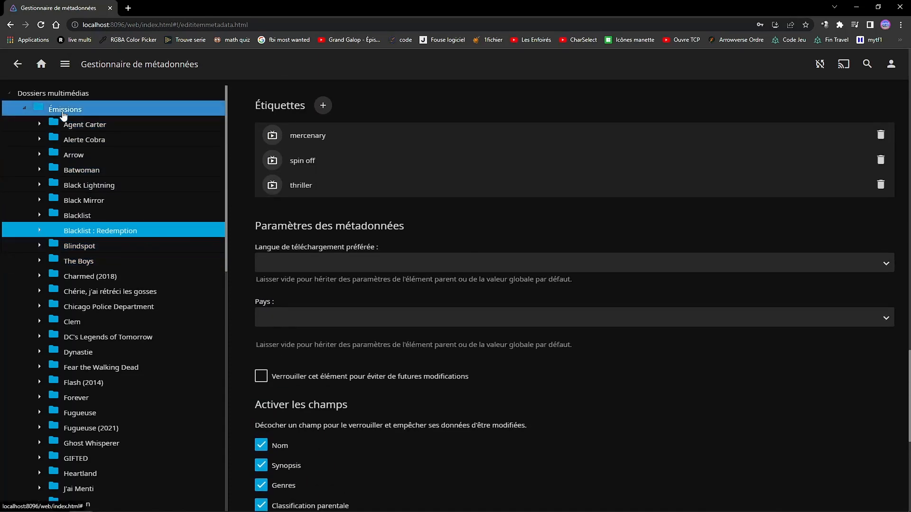
Reopen the metadata form of the Émissions folder and review all its fields
{"action": "left_click", "coordinate": [65, 109]}
{"action": "scroll", "coordinate": [280, 285], "scroll_direction": "down", "scroll_amount": 10}
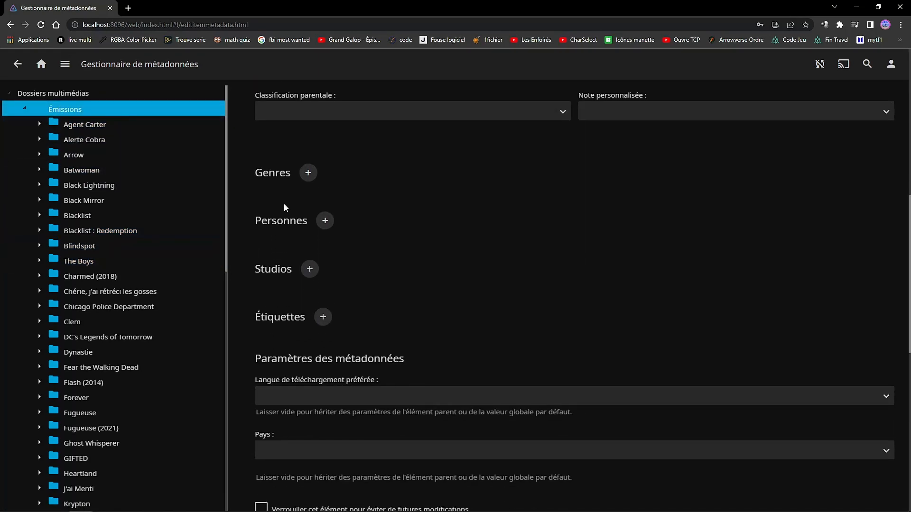
{"action": "scroll", "coordinate": [297, 252], "scroll_direction": "down", "scroll_amount": 10}
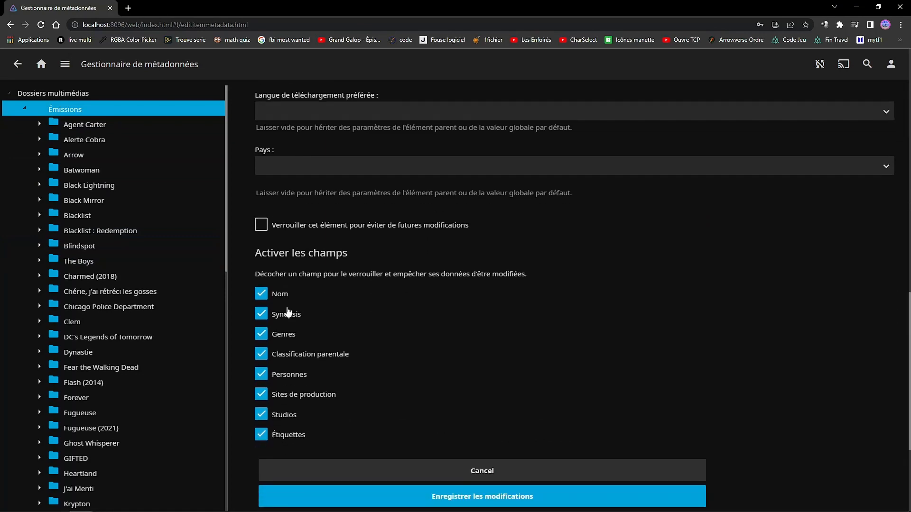
{"action": "scroll", "coordinate": [291, 315], "scroll_direction": "up", "scroll_amount": 5}
{"action": "scroll", "coordinate": [295, 303], "scroll_direction": "up", "scroll_amount": 8}
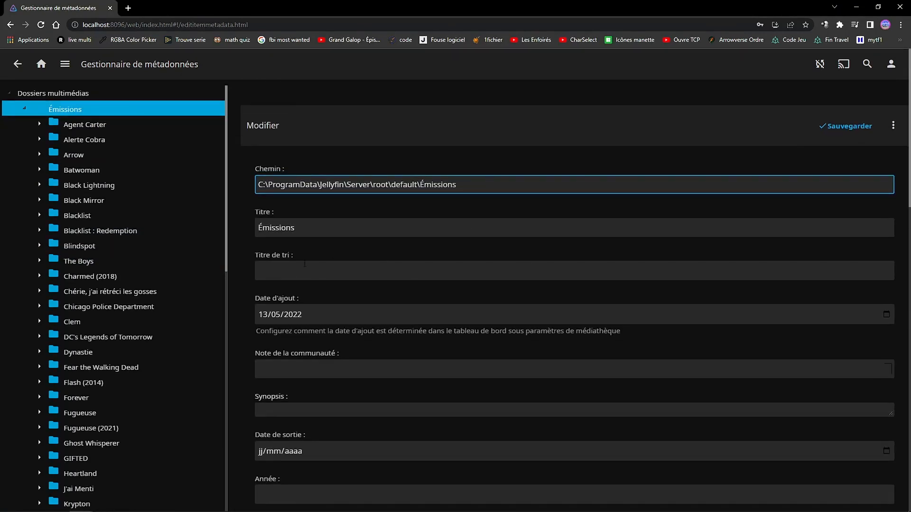
{"action": "scroll", "coordinate": [474, 190], "scroll_direction": "down", "scroll_amount": 2}
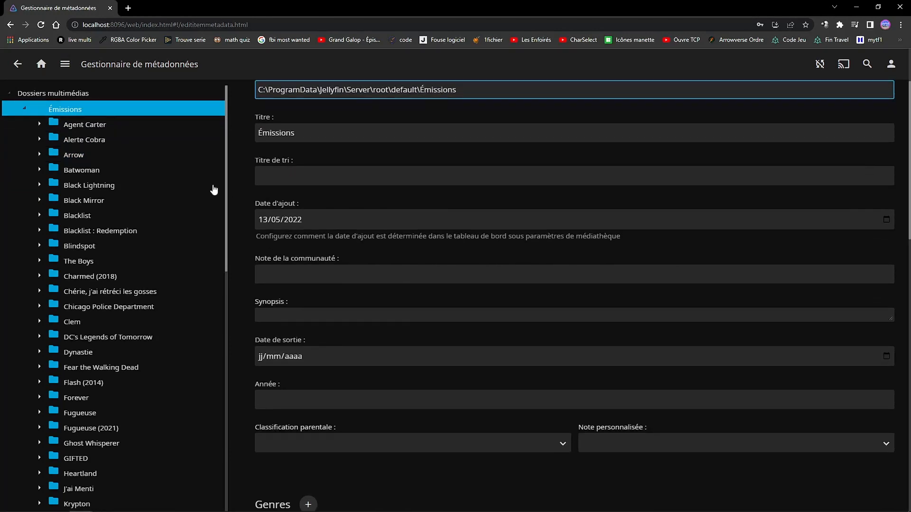
Return to the settings overview, open the Tableau de bord and inspect the running tasks
{"action": "left_click", "coordinate": [15, 66]}
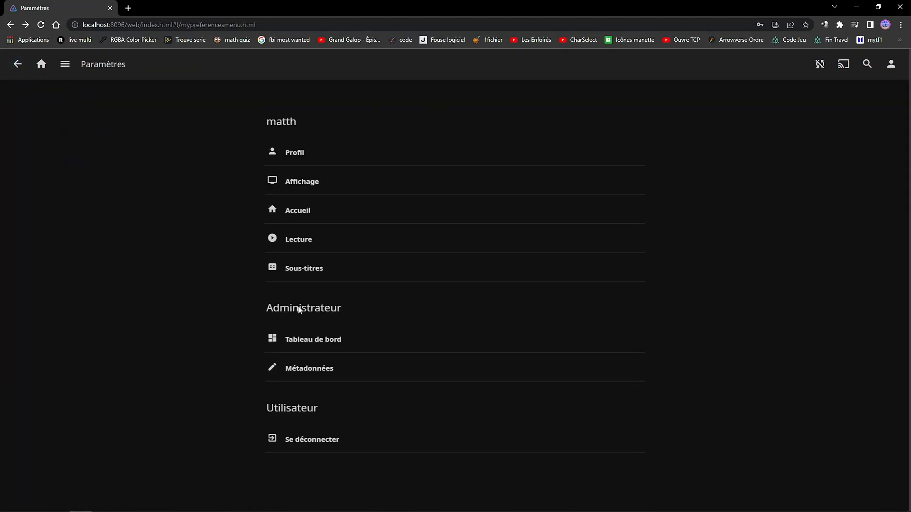
{"action": "left_click", "coordinate": [294, 343]}
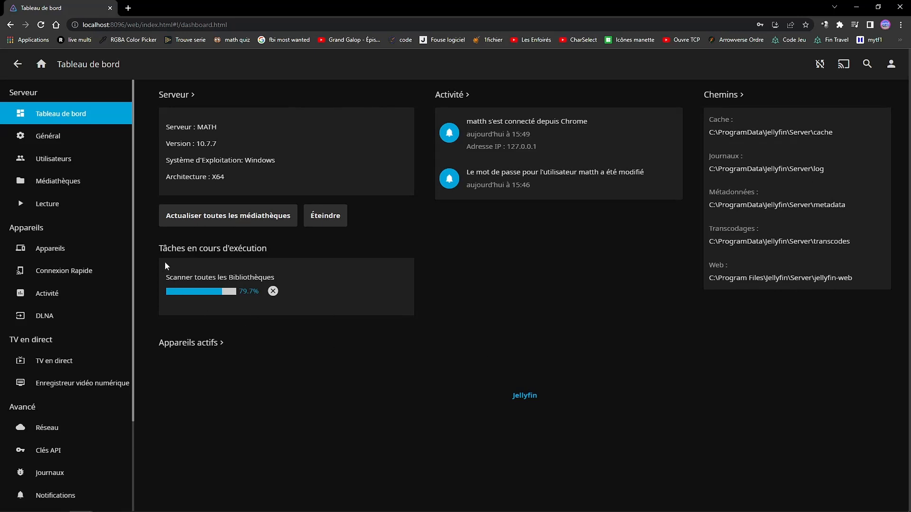
{"action": "left_click_drag", "start_coordinate": [165, 261], "coordinate": [374, 316]}
{"action": "left_click", "coordinate": [313, 335]}
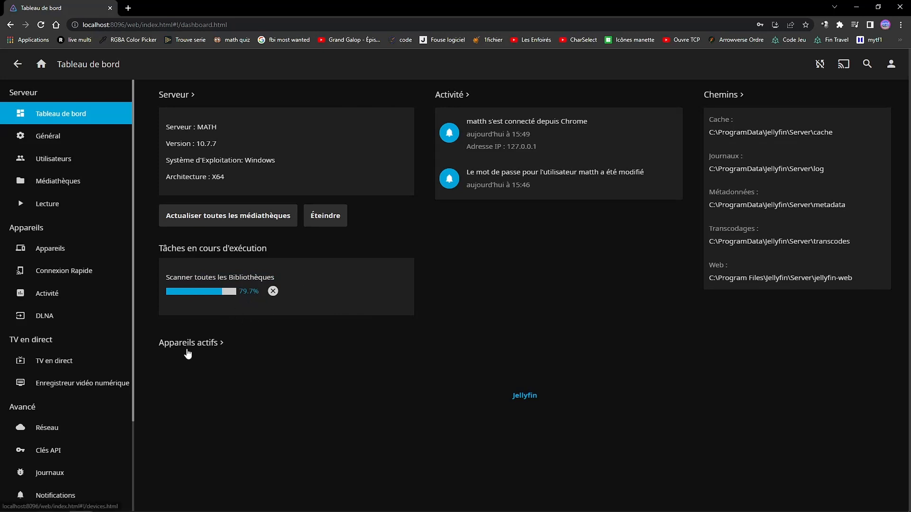
View the Jellyfin website and close it, check the active devices page and return to the Tableau de bord
{"action": "left_click", "coordinate": [516, 398]}
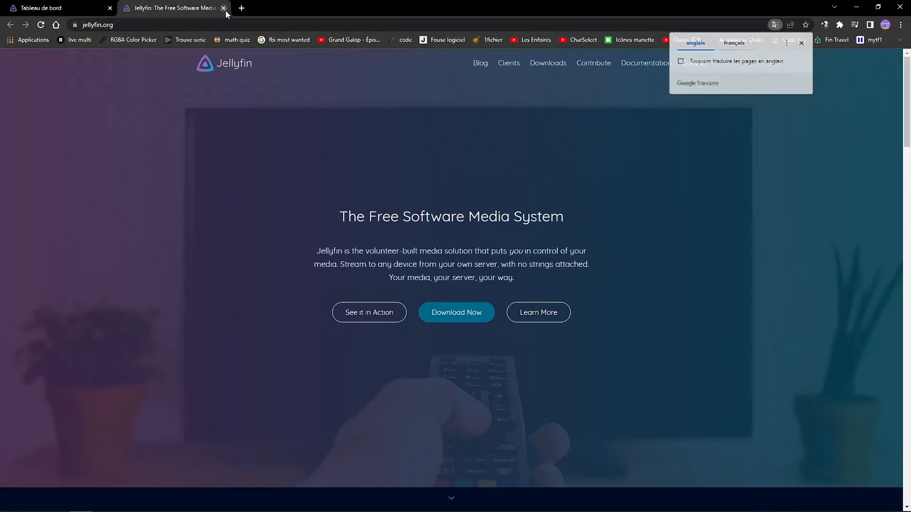
{"action": "left_click", "coordinate": [223, 8]}
{"action": "left_click", "coordinate": [206, 347]}
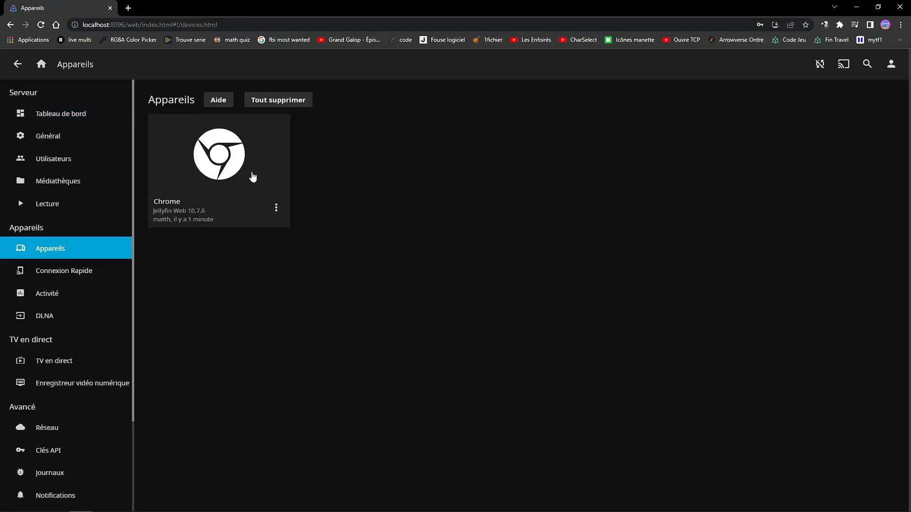
{"action": "left_click", "coordinate": [50, 118]}
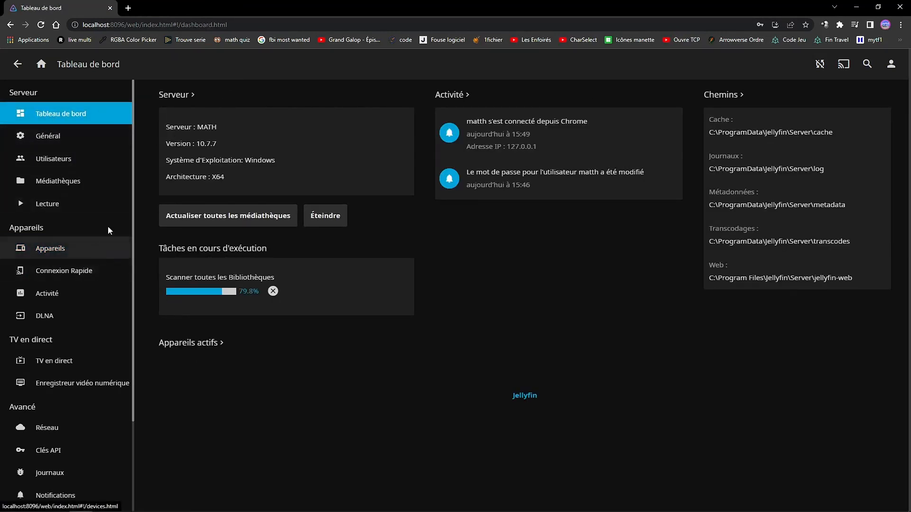
Follow the dashboard's Serveur, Activité and Chemins headings to their pages, returning to the Tableau de bord after each
{"action": "left_click", "coordinate": [170, 96]}
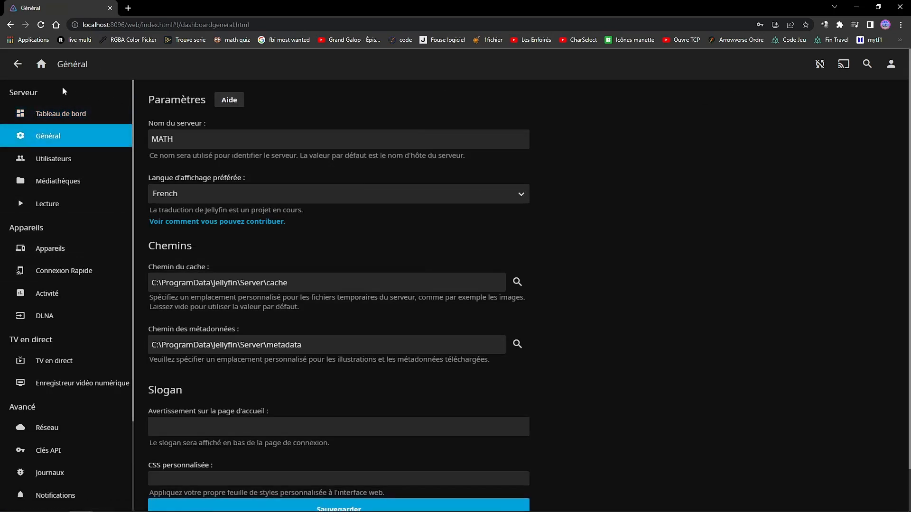
{"action": "left_click", "coordinate": [61, 113]}
{"action": "left_click", "coordinate": [468, 97]}
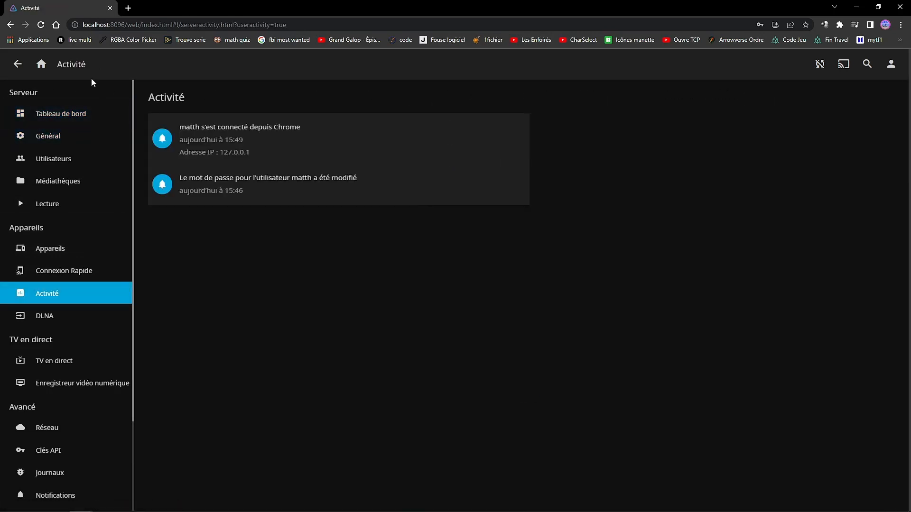
{"action": "left_click", "coordinate": [53, 115]}
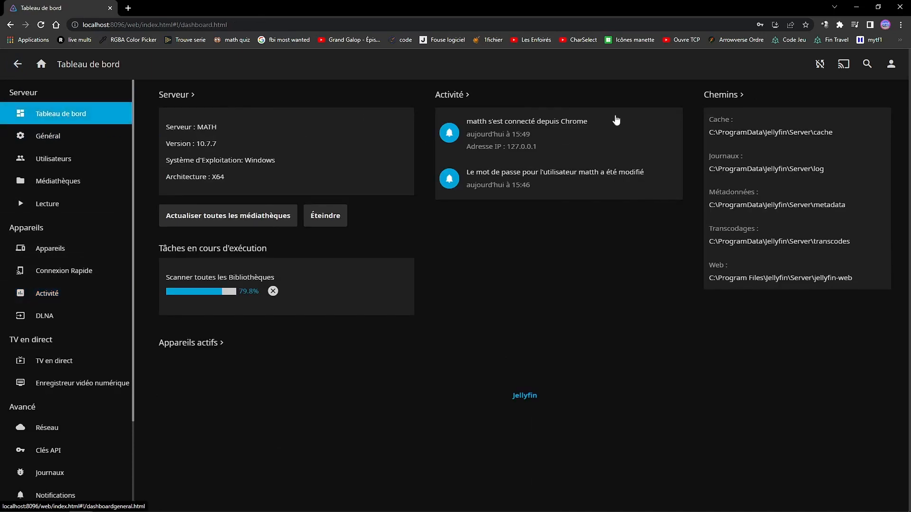
{"action": "left_click", "coordinate": [712, 96]}
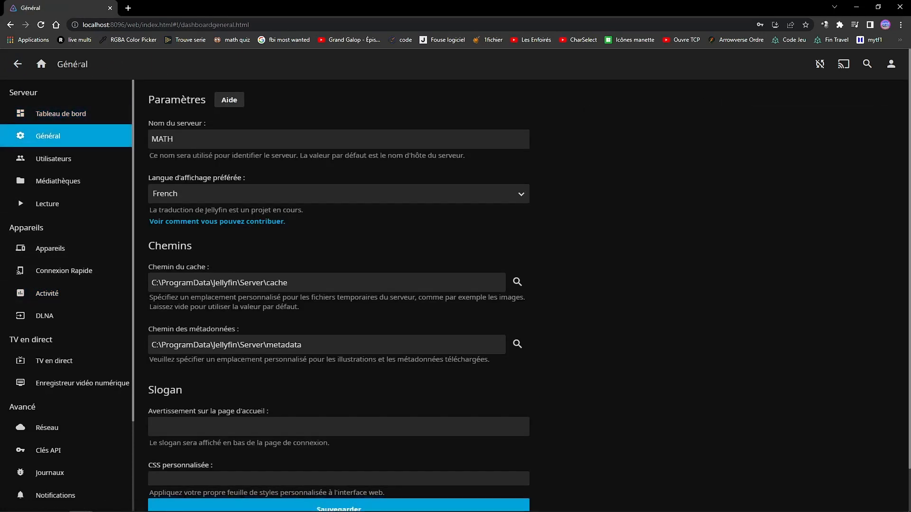
{"action": "left_click", "coordinate": [21, 69]}
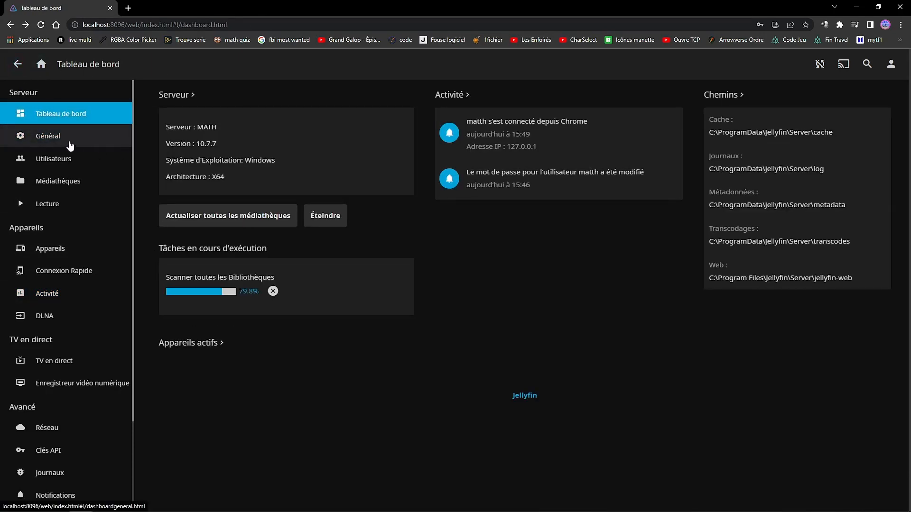
Open the Général settings and examine the server name, language, paths, home page warning and custom CSS fields
{"action": "left_click", "coordinate": [70, 143]}
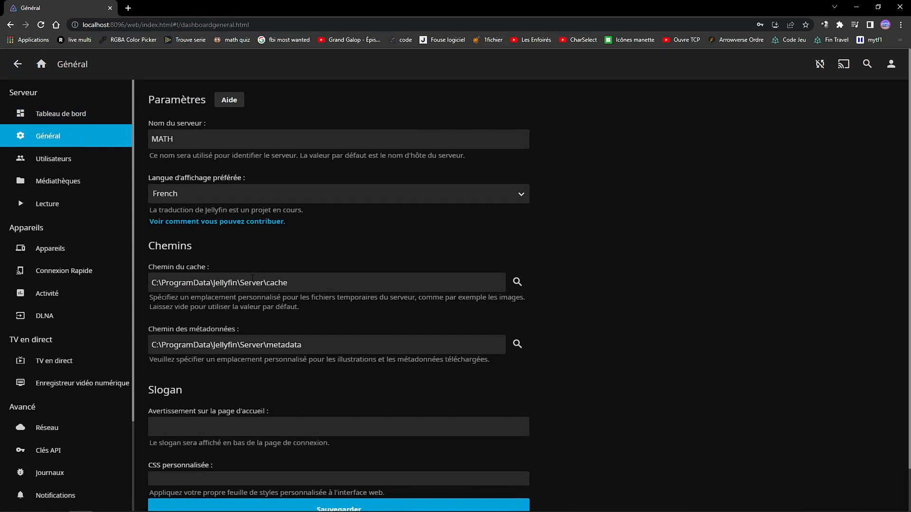
{"action": "scroll", "coordinate": [198, 347], "scroll_direction": "down", "scroll_amount": 1}
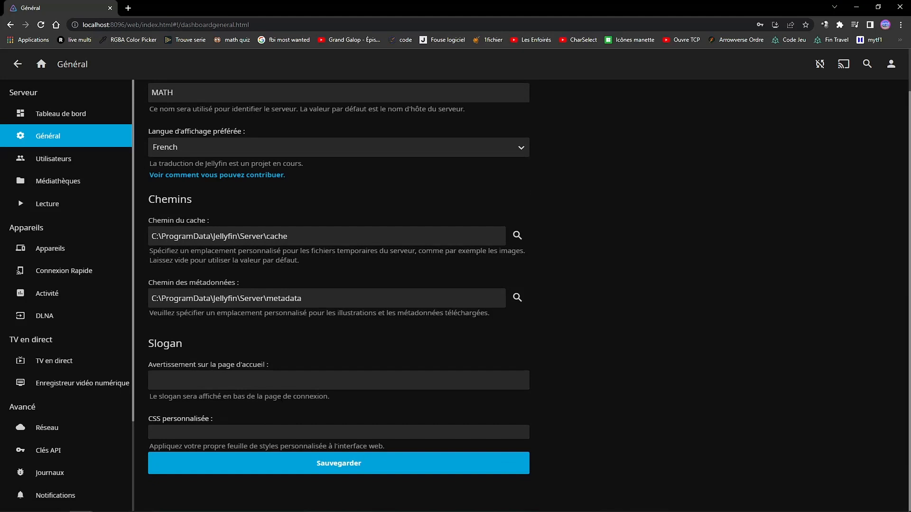
{"action": "left_click", "coordinate": [286, 385]}
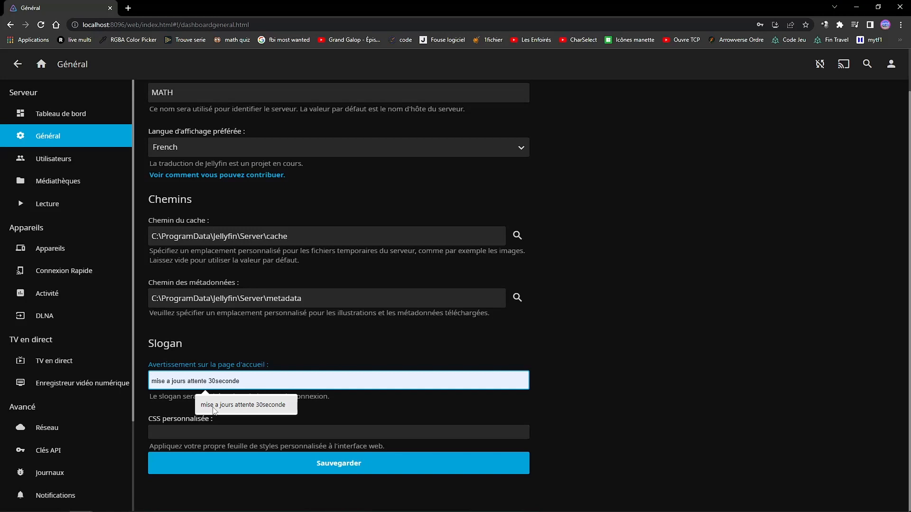
{"action": "left_click", "coordinate": [219, 368]}
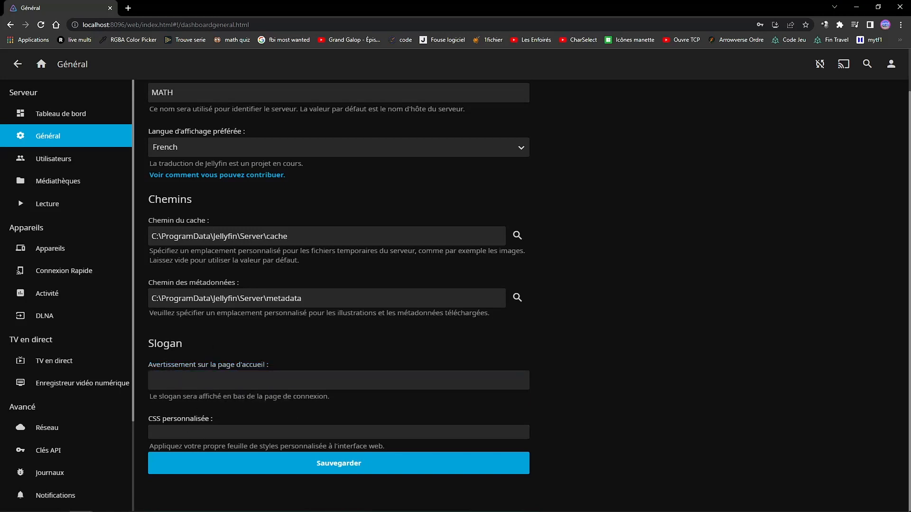
{"action": "scroll", "coordinate": [151, 229], "scroll_direction": "up", "scroll_amount": 1}
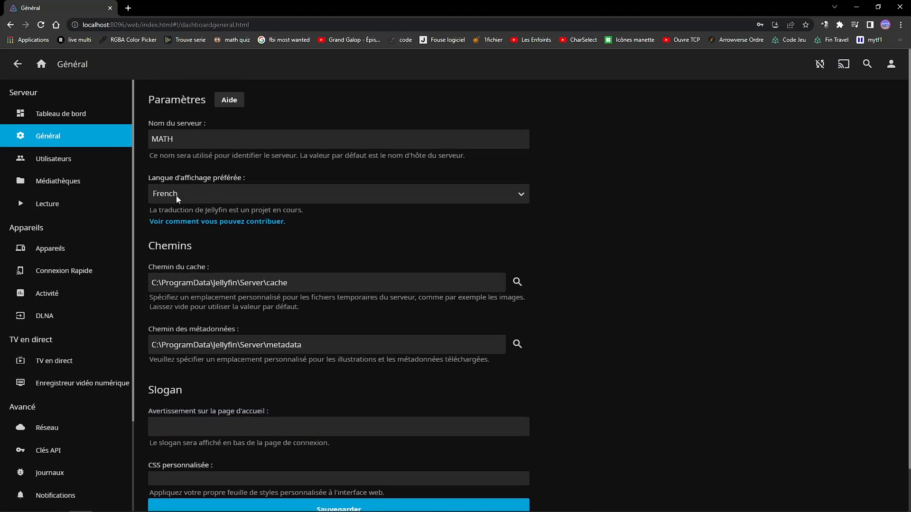
Open the Utilisateurs page, view the options available for the existing user and dismiss them
{"action": "left_click", "coordinate": [44, 162]}
{"action": "left_click", "coordinate": [212, 205]}
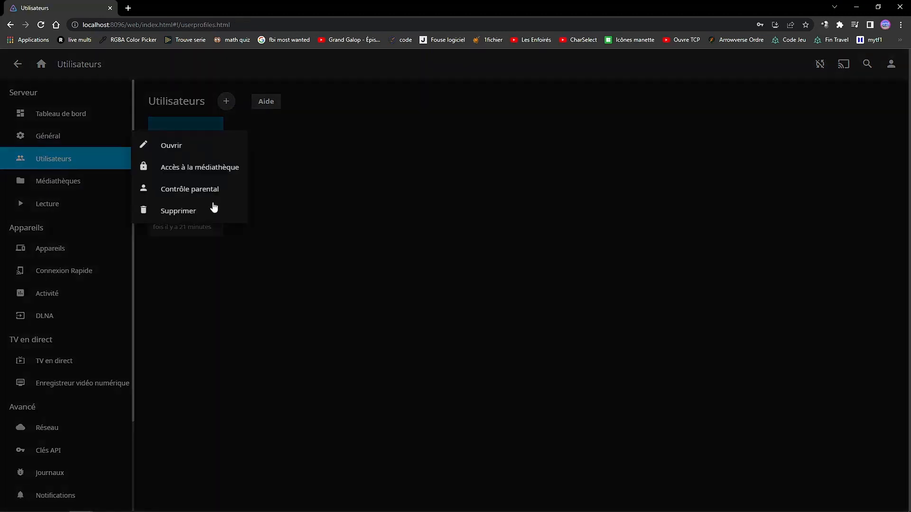
{"action": "left_click", "coordinate": [342, 223]}
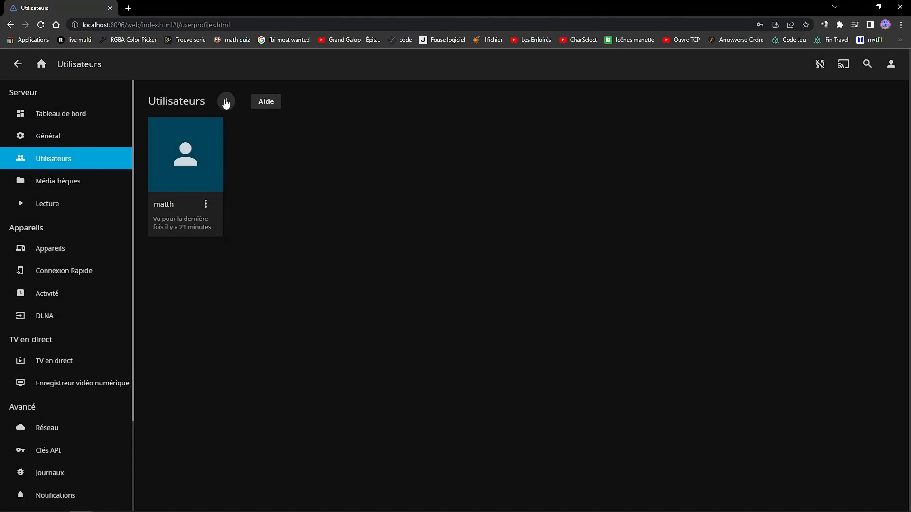
Start adding a user named teste and enter the account password
{"action": "left_click", "coordinate": [226, 103]}
{"action": "left_click", "coordinate": [173, 142]}
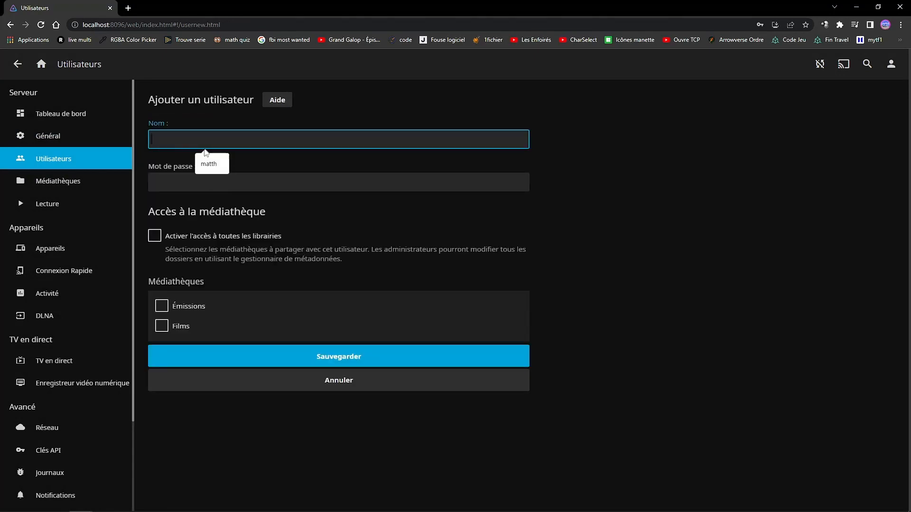
{"action": "type", "text": "teste"}
{"action": "left_click", "coordinate": [176, 178]}
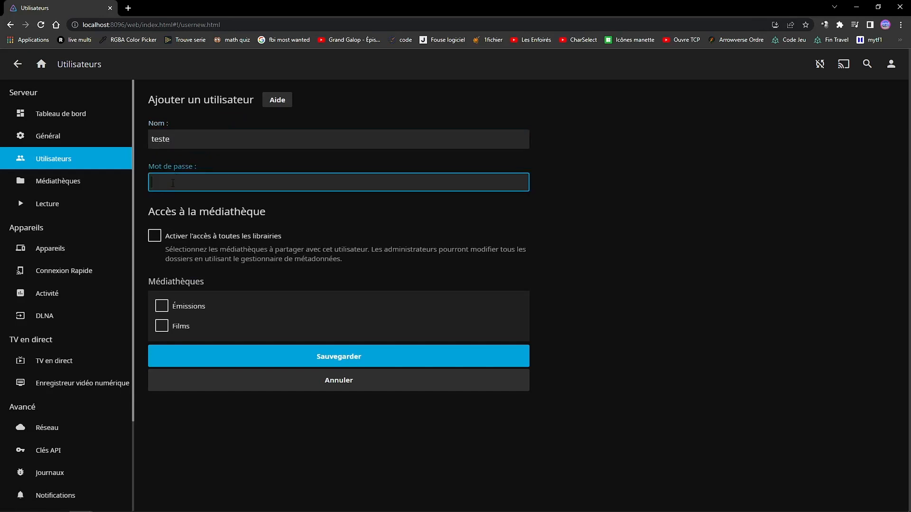
{"action": "type", "text": "•"}
Limit the new user's library access to Émissions and save the account
{"action": "left_click", "coordinate": [155, 237]}
{"action": "left_click", "coordinate": [155, 237]}
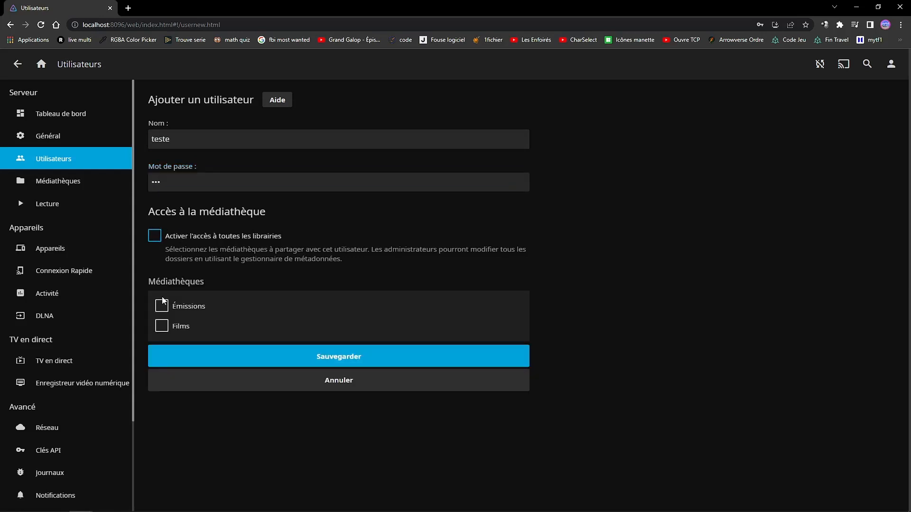
{"action": "left_click", "coordinate": [162, 312]}
{"action": "left_click", "coordinate": [318, 357]}
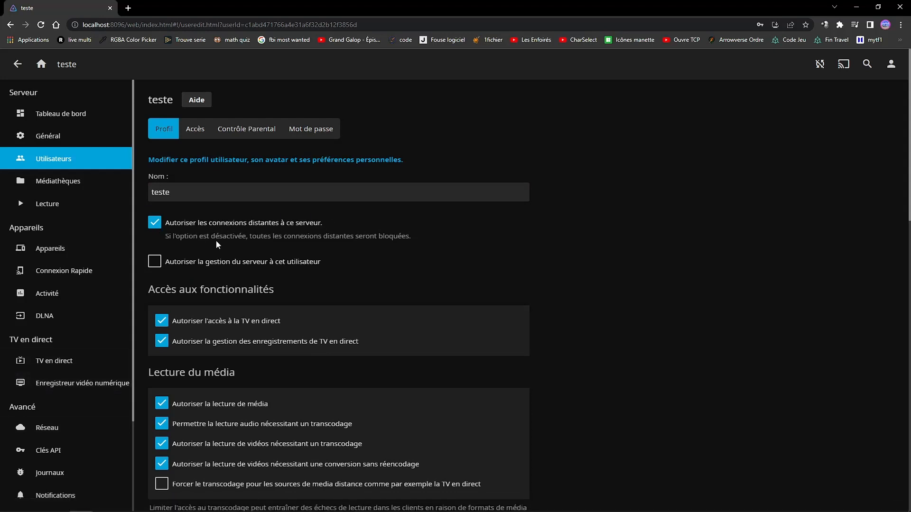
Examine the new user's profile permissions, switching media deletion for Toutes les médiathèques on and off again
{"action": "scroll", "coordinate": [216, 241], "scroll_direction": "down", "scroll_amount": 1}
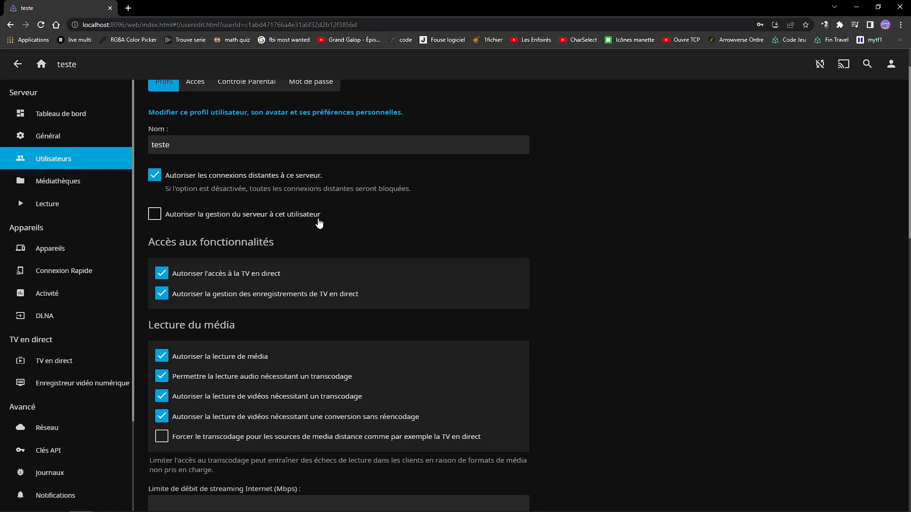
{"action": "scroll", "coordinate": [203, 303], "scroll_direction": "down", "scroll_amount": 4}
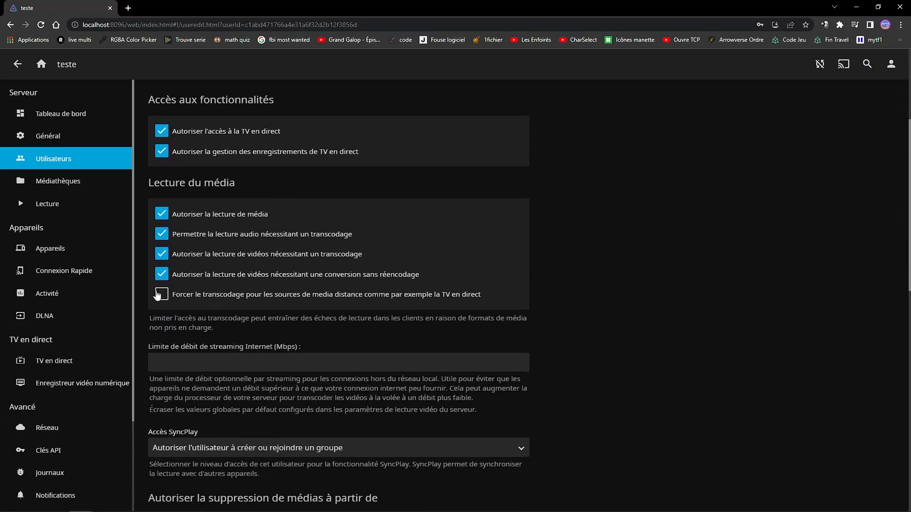
{"action": "scroll", "coordinate": [178, 301], "scroll_direction": "down", "scroll_amount": 4}
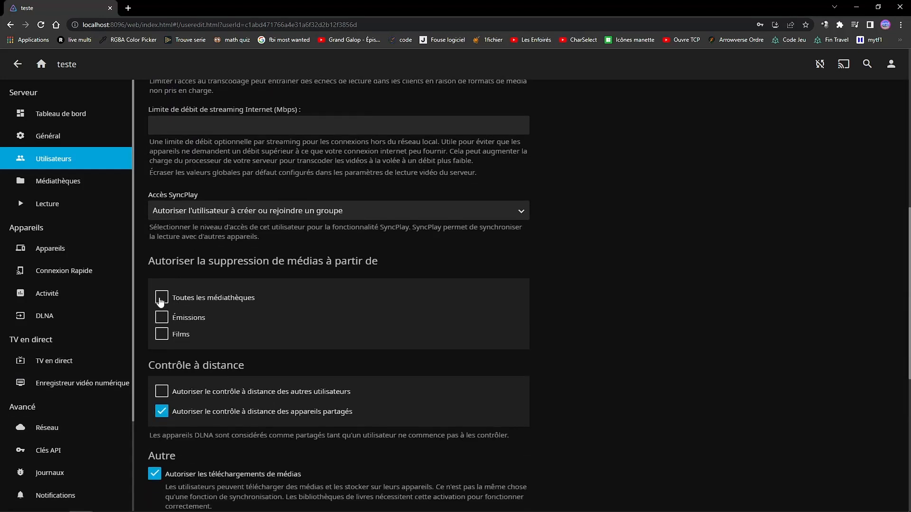
{"action": "left_click", "coordinate": [162, 298]}
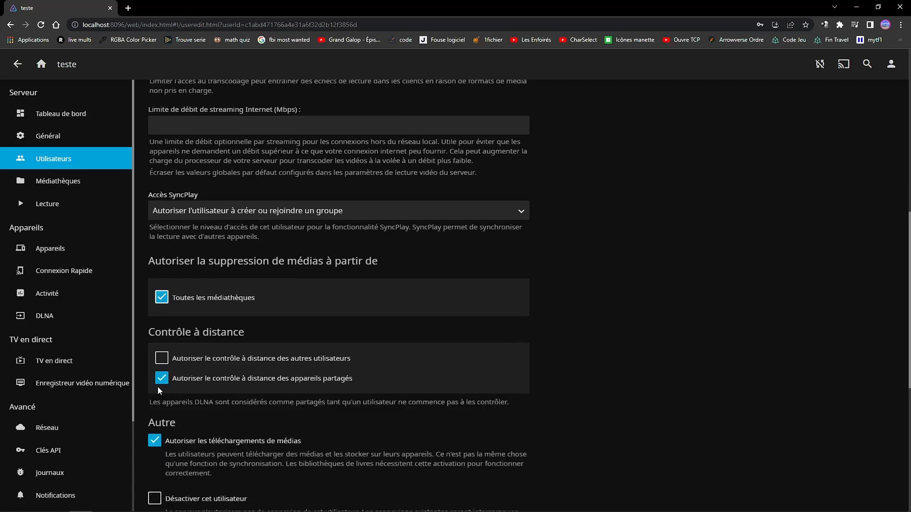
{"action": "left_click", "coordinate": [162, 303]}
{"action": "scroll", "coordinate": [225, 303], "scroll_direction": "down", "scroll_amount": 2}
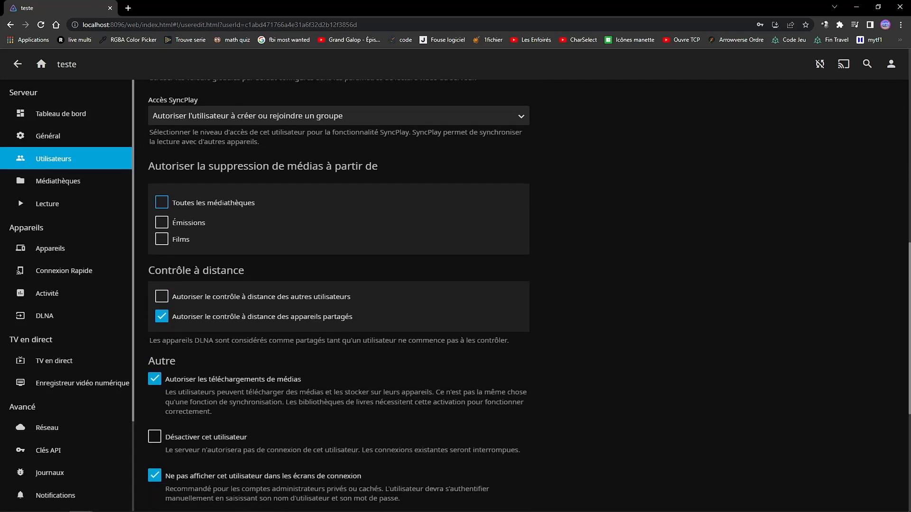
{"action": "scroll", "coordinate": [225, 302], "scroll_direction": "down", "scroll_amount": 5}
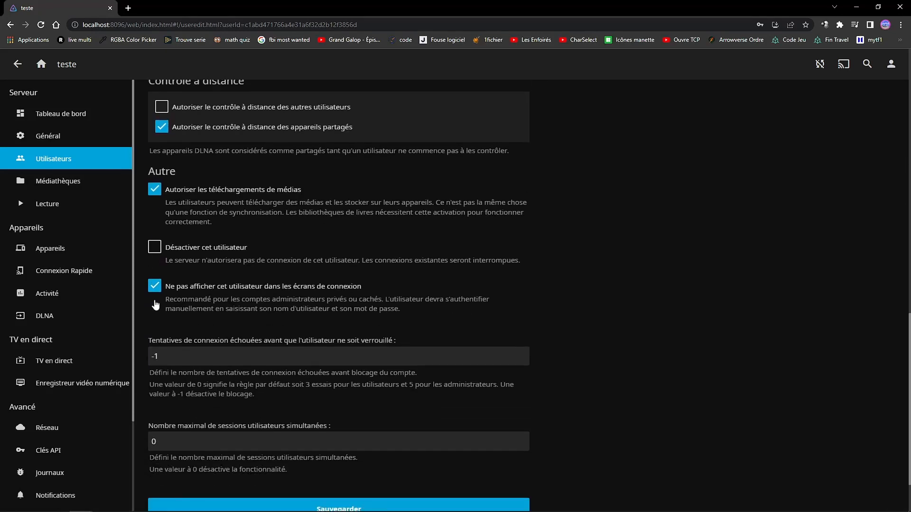
{"action": "scroll", "coordinate": [253, 407], "scroll_direction": "down", "scroll_amount": 1}
{"action": "scroll", "coordinate": [244, 301], "scroll_direction": "up", "scroll_amount": 14}
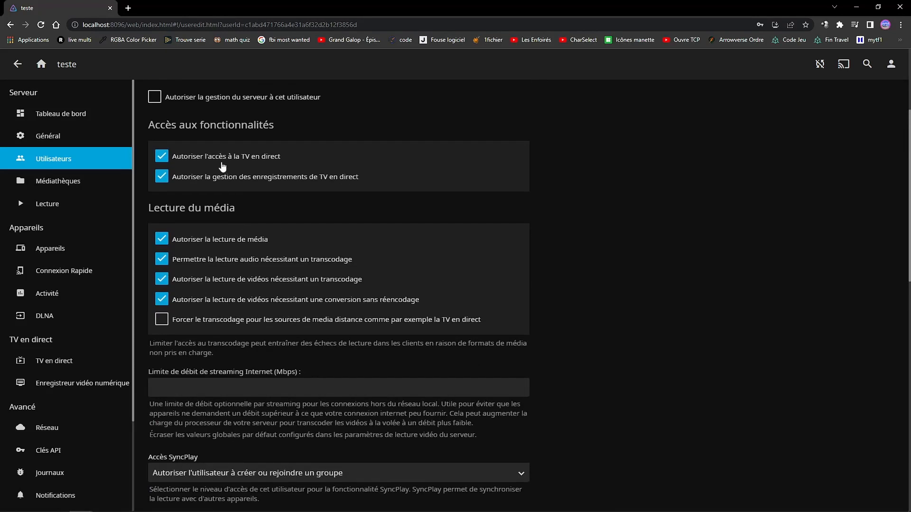
{"action": "scroll", "coordinate": [220, 147], "scroll_direction": "up", "scroll_amount": 3}
View teste's library access settings and the choices for the maximum parental rating
{"action": "left_click", "coordinate": [198, 128]}
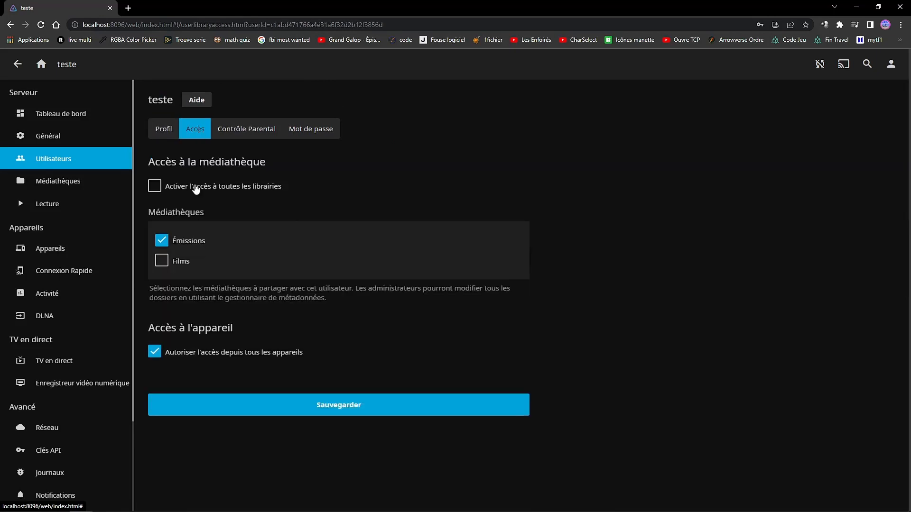
{"action": "left_click", "coordinate": [256, 130]}
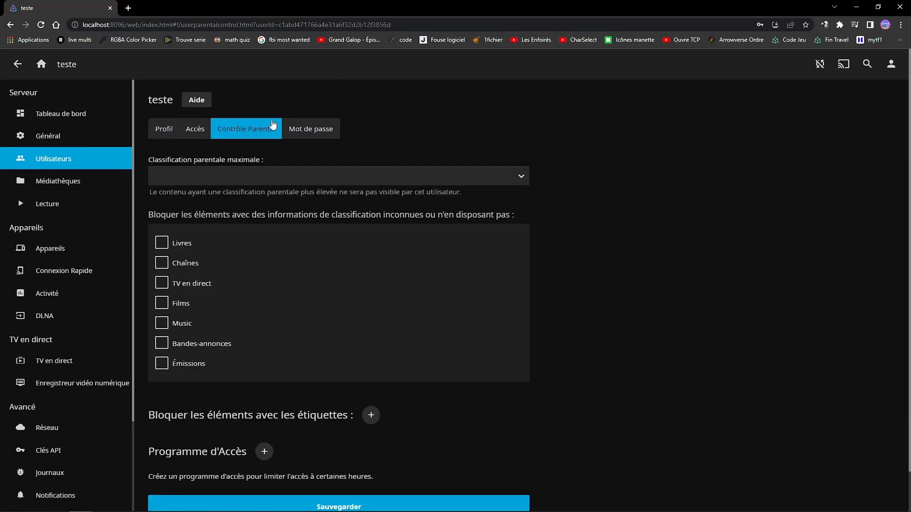
{"action": "scroll", "coordinate": [169, 173], "scroll_direction": "down", "scroll_amount": 1}
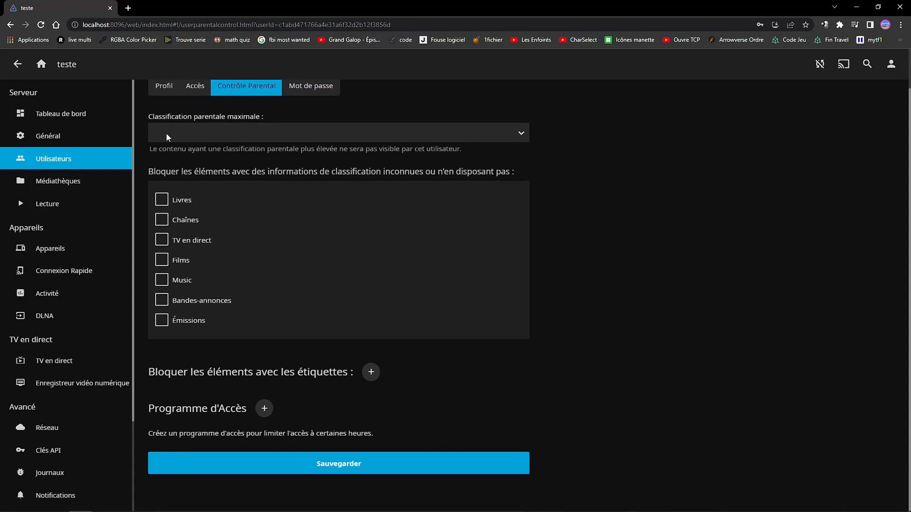
{"action": "left_click", "coordinate": [166, 133]}
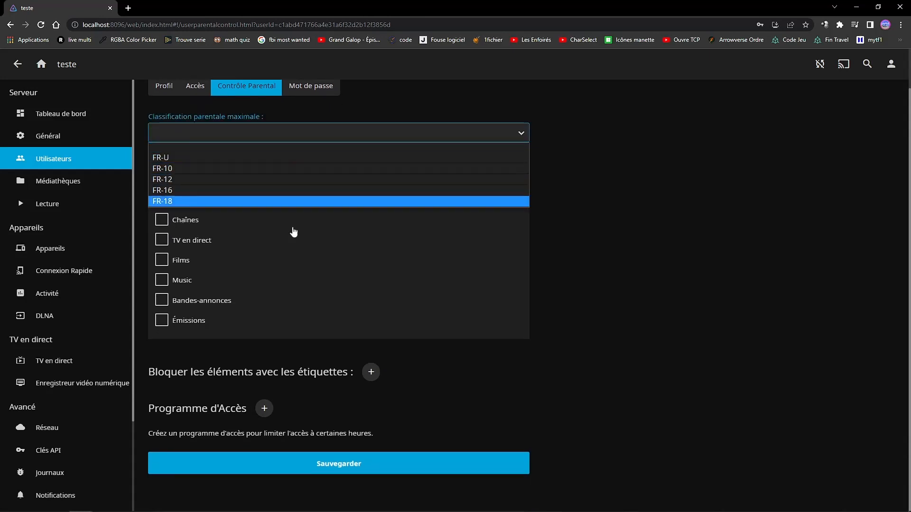
{"action": "left_click", "coordinate": [553, 224]}
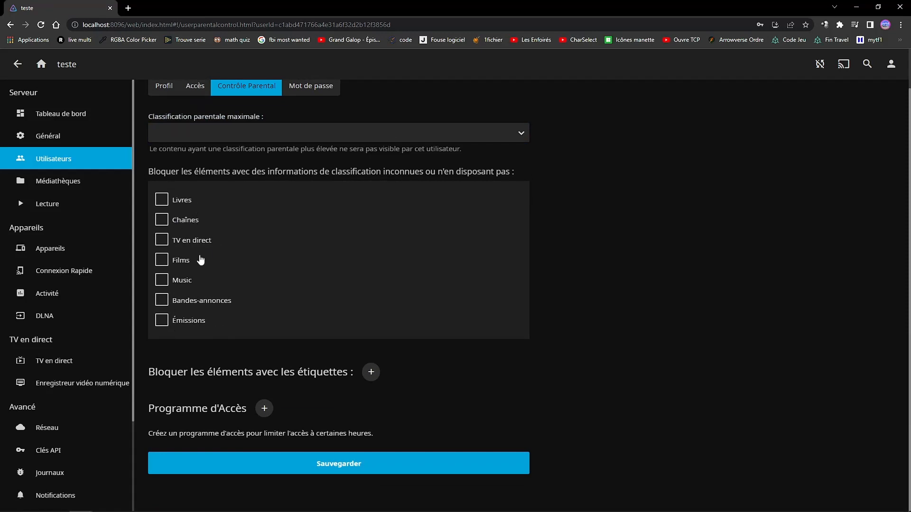
View the forms for blocking a tag and scheduling access in teste's parental control, closing both without adding anything
{"action": "left_click", "coordinate": [369, 378]}
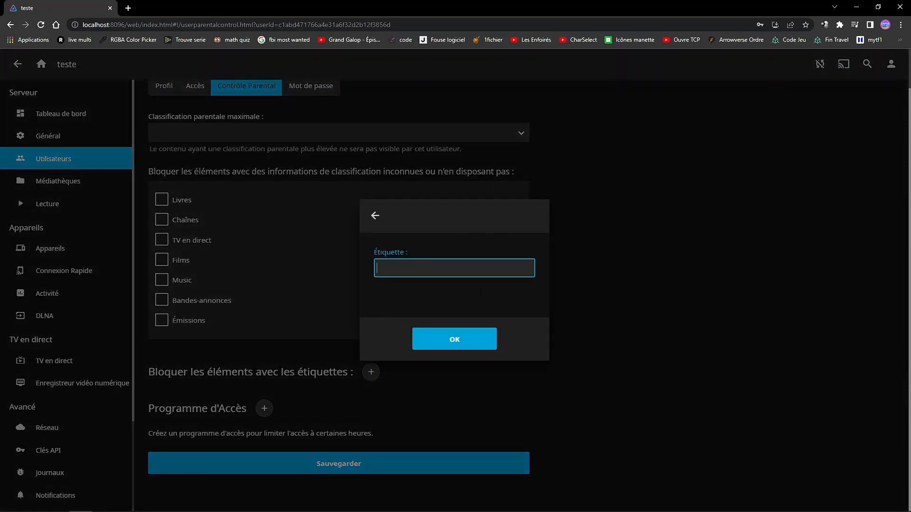
{"action": "left_click", "coordinate": [375, 216]}
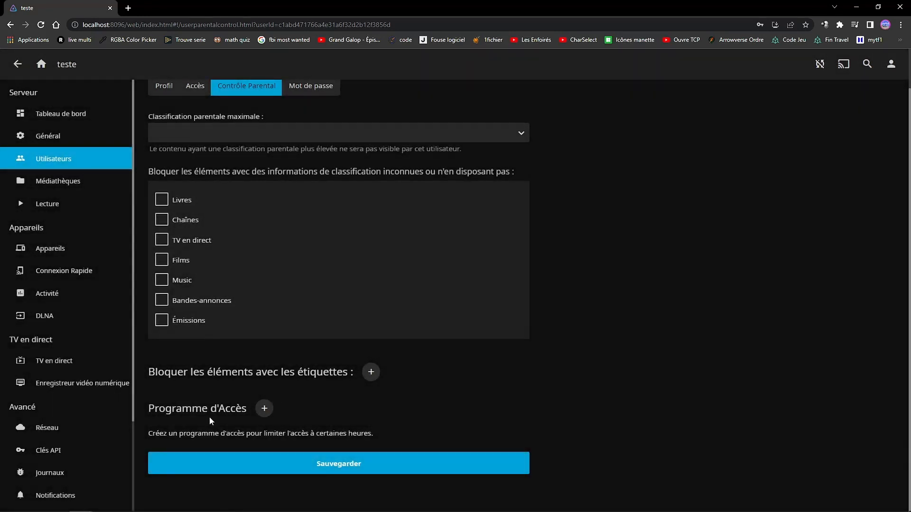
{"action": "left_click", "coordinate": [264, 408]}
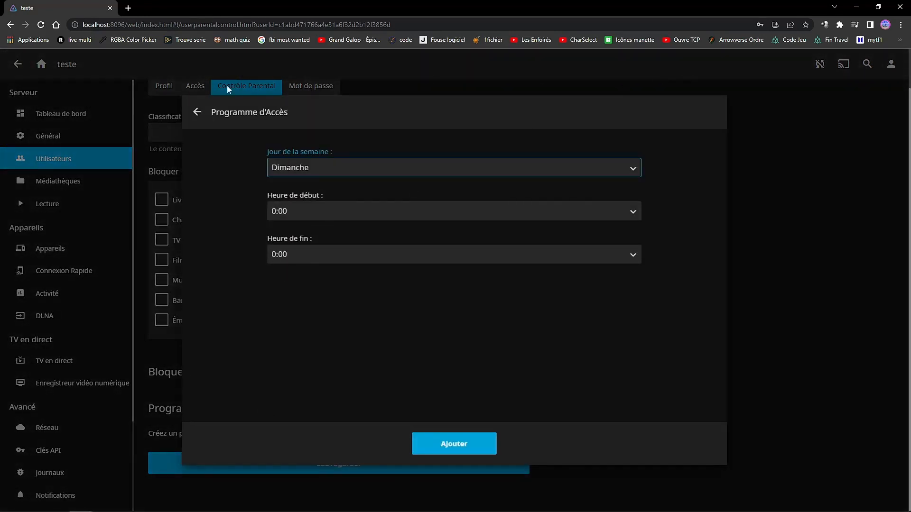
{"action": "left_click", "coordinate": [197, 112]}
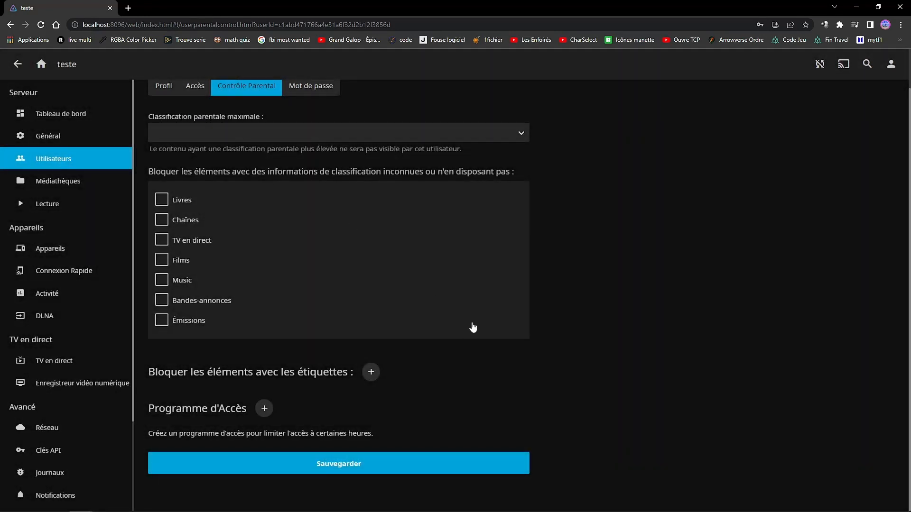
{"action": "scroll", "coordinate": [480, 182], "scroll_direction": "up", "scroll_amount": 1}
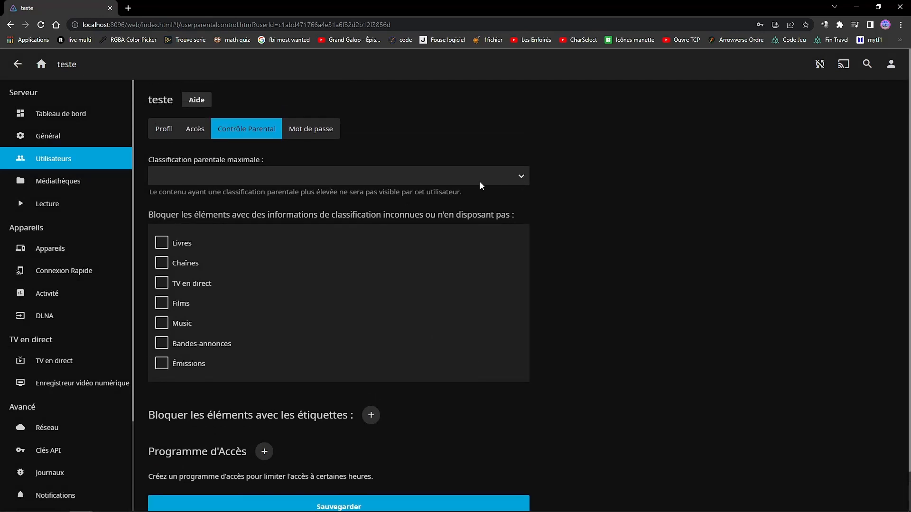
Review teste's password and Easy PIN options and save the Easy PIN settings with the code left empty
{"action": "left_click", "coordinate": [331, 138]}
{"action": "scroll", "coordinate": [238, 128], "scroll_direction": "down", "scroll_amount": 1}
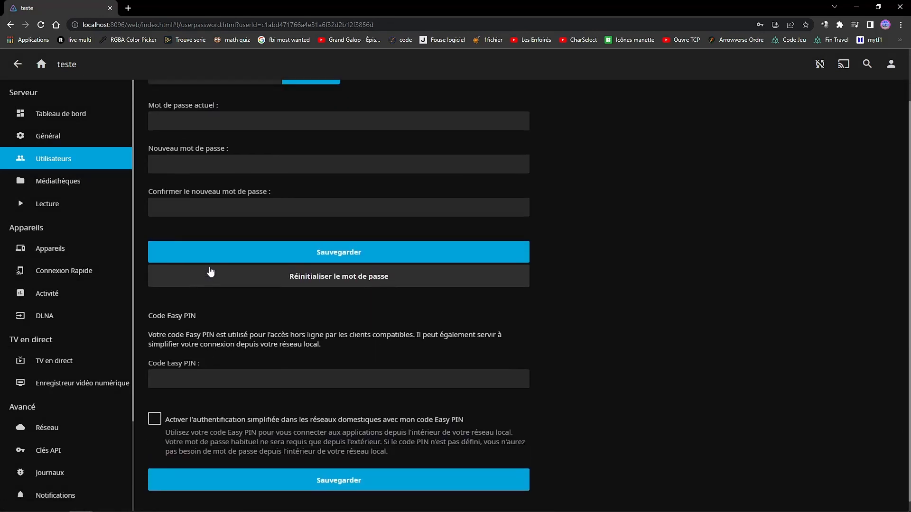
{"action": "scroll", "coordinate": [169, 115], "scroll_direction": "up", "scroll_amount": 1}
{"action": "scroll", "coordinate": [161, 125], "scroll_direction": "down", "scroll_amount": 2}
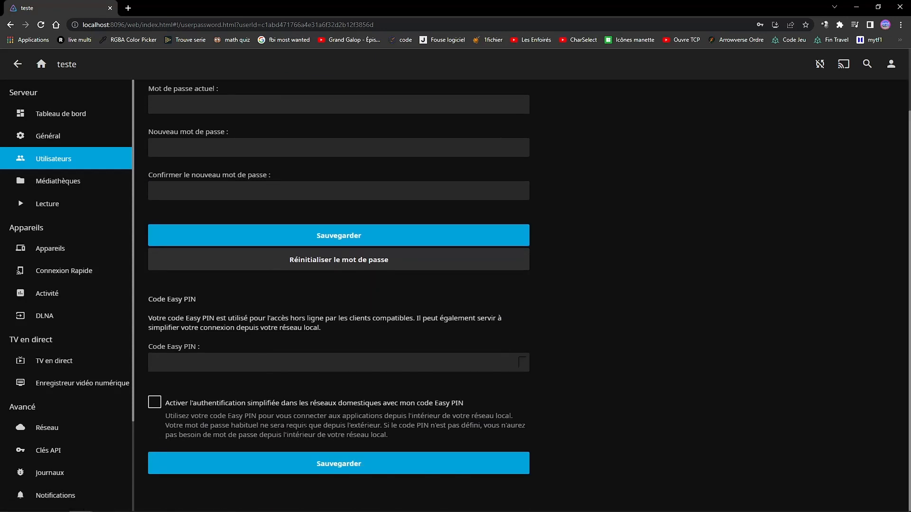
{"action": "left_click", "coordinate": [313, 467]}
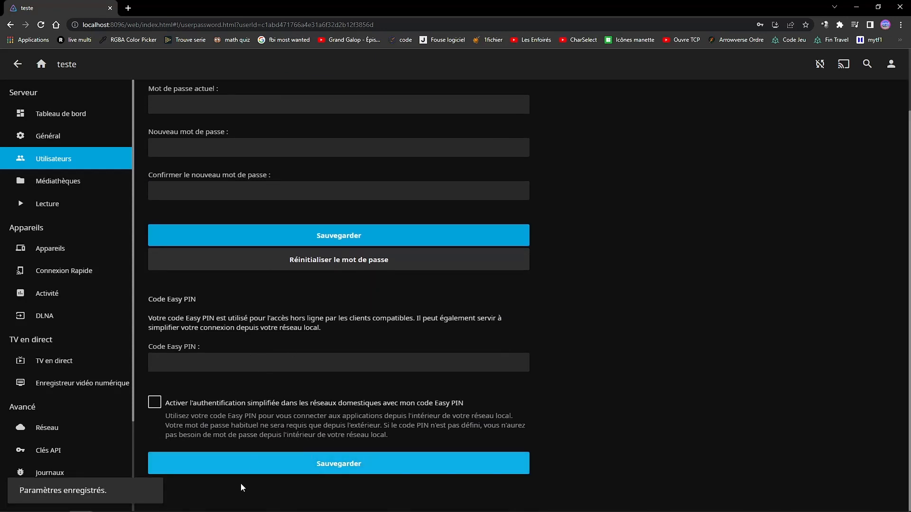
{"action": "scroll", "coordinate": [203, 268], "scroll_direction": "up", "scroll_amount": 2}
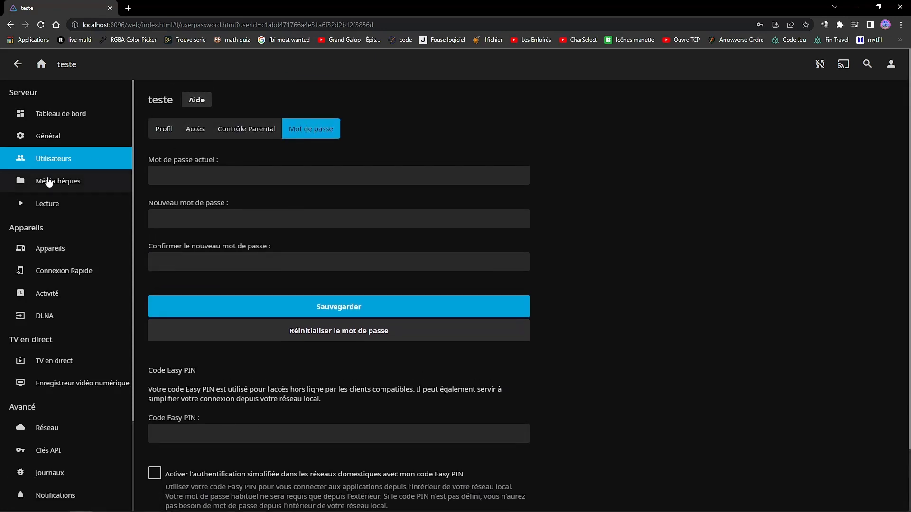
Return to the Utilisateurs list, reopen teste's profile from the user's options and go back to the list
{"action": "left_click", "coordinate": [44, 159]}
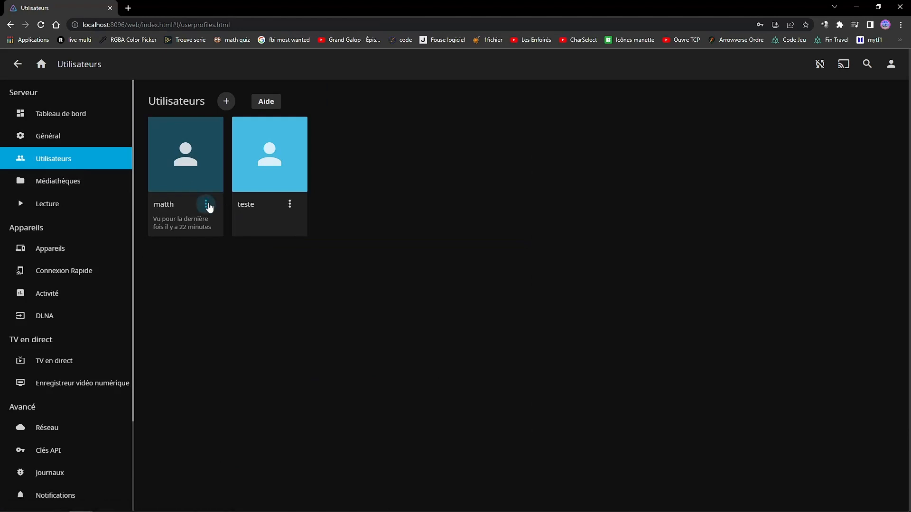
{"action": "left_click", "coordinate": [290, 205]}
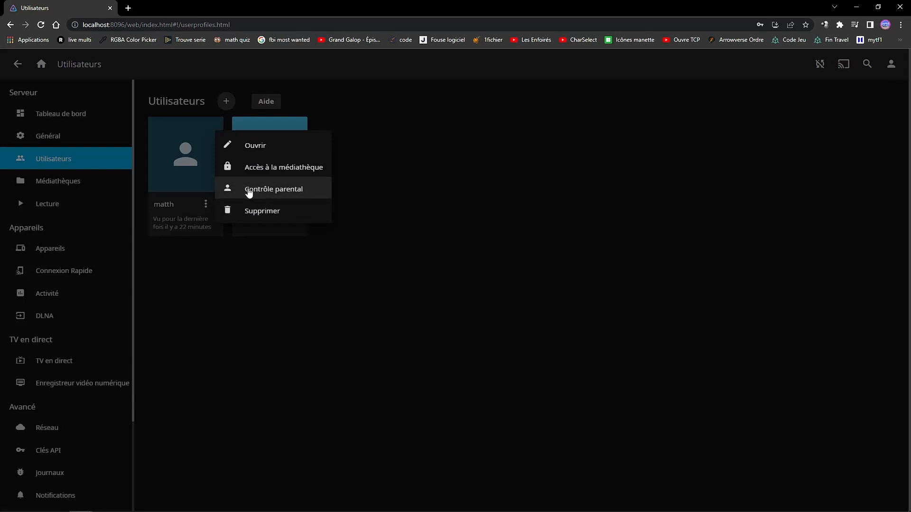
{"action": "left_click", "coordinate": [257, 155]}
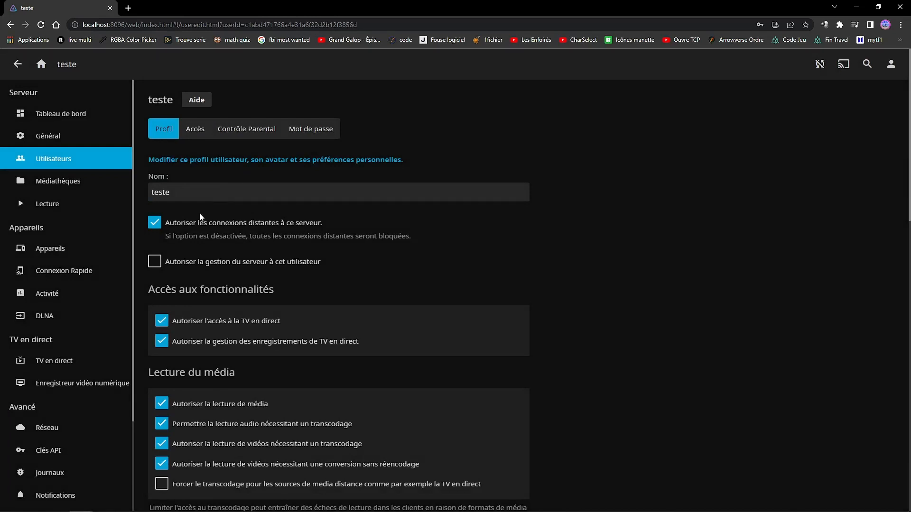
{"action": "scroll", "coordinate": [200, 217], "scroll_direction": "down", "scroll_amount": 1}
{"action": "scroll", "coordinate": [220, 319], "scroll_direction": "up", "scroll_amount": 1}
{"action": "left_click", "coordinate": [16, 71]}
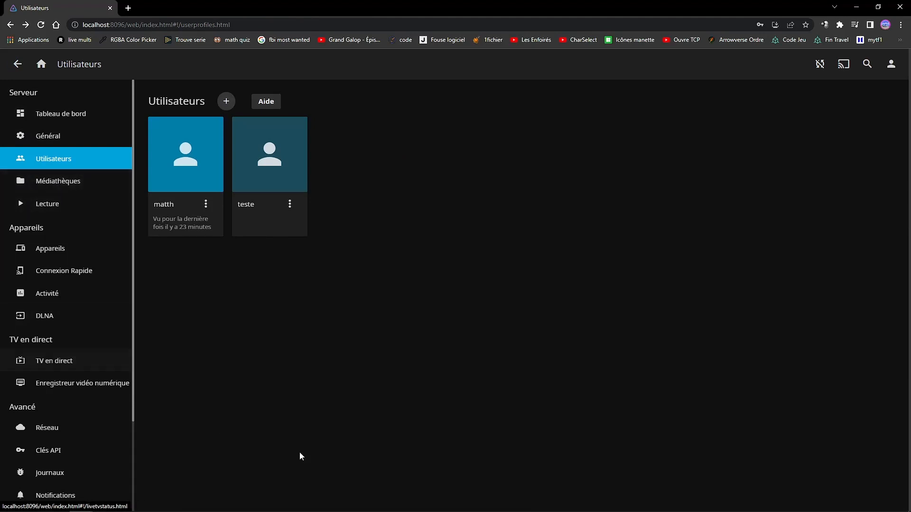
{"action": "mouse_move", "coordinate": [199, 507]}
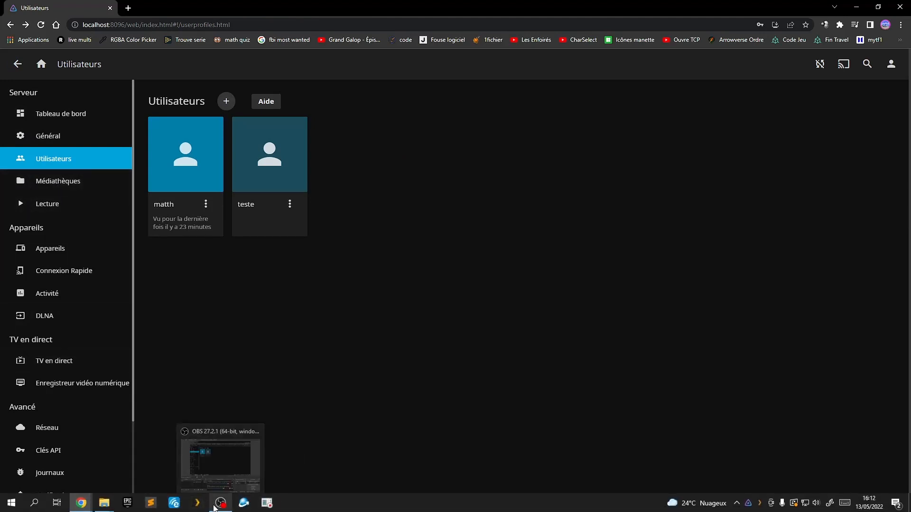
{"action": "left_click", "coordinate": [229, 464]}
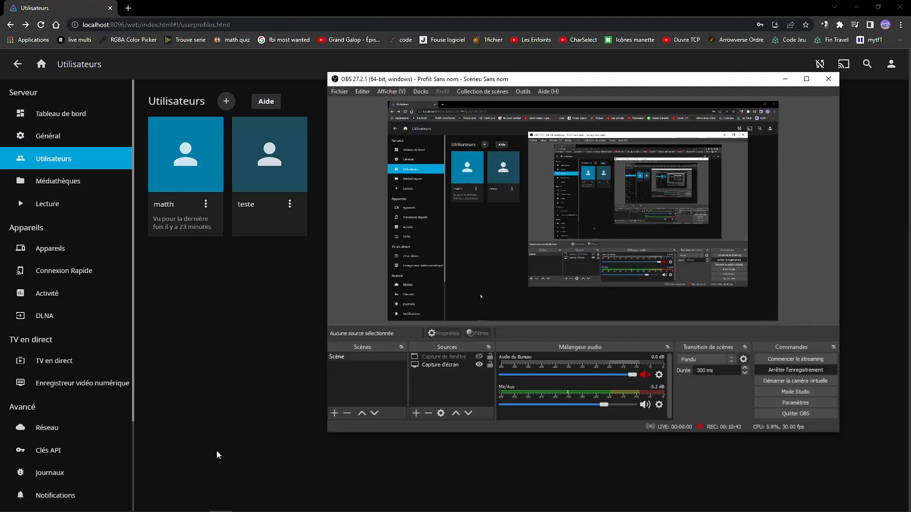
{"action": "left_click", "coordinate": [217, 451]}
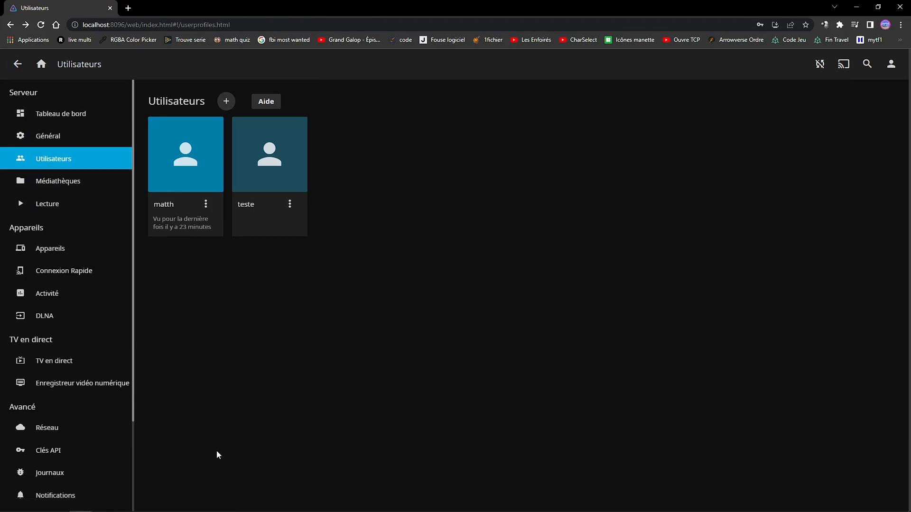
Go to the Médiathèques page, view the Films library's management settings and close them without changes
{"action": "left_click", "coordinate": [42, 184]}
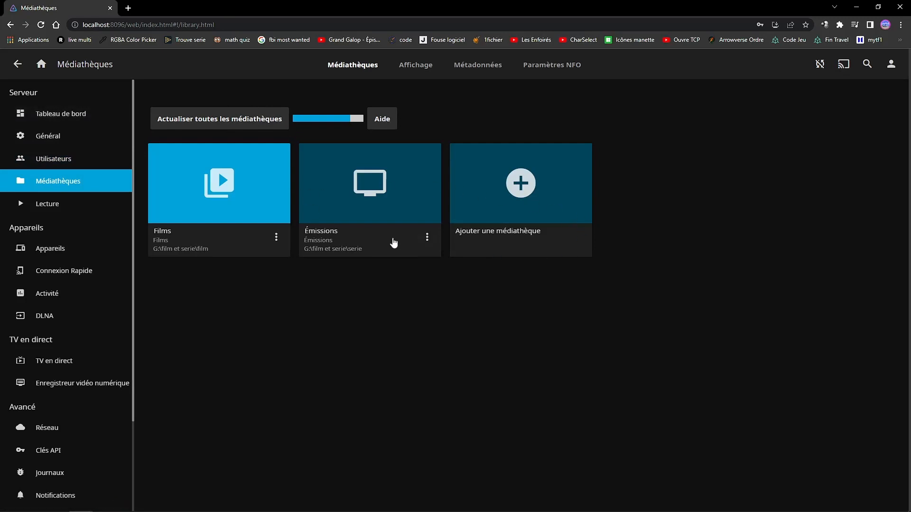
{"action": "left_click", "coordinate": [276, 237]}
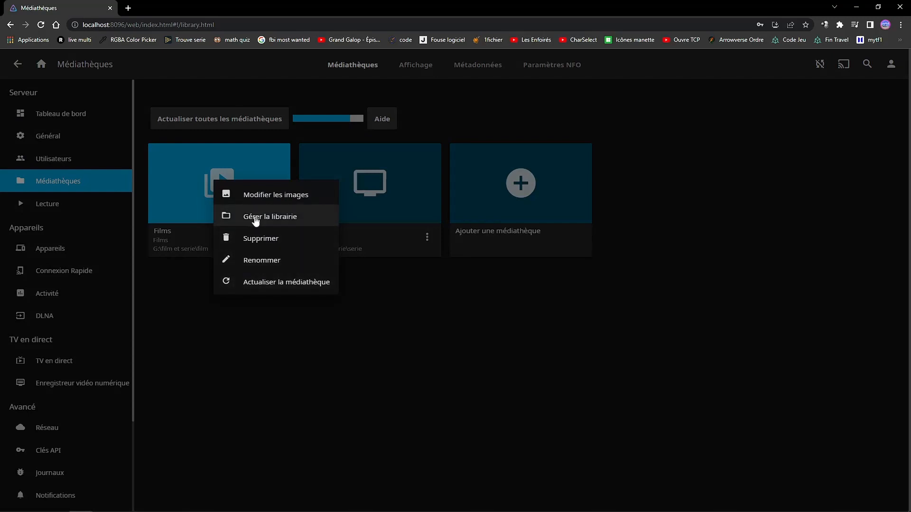
{"action": "left_click", "coordinate": [286, 218]}
{"action": "scroll", "coordinate": [294, 256], "scroll_direction": "down", "scroll_amount": 5}
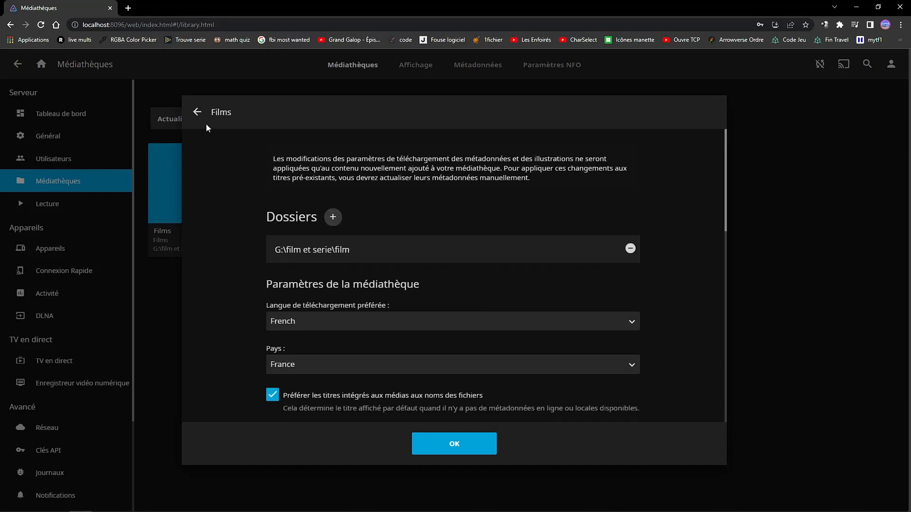
{"action": "left_click", "coordinate": [206, 124]}
View the image editing dialog of the Films library and close it without changes
{"action": "left_click", "coordinate": [276, 236]}
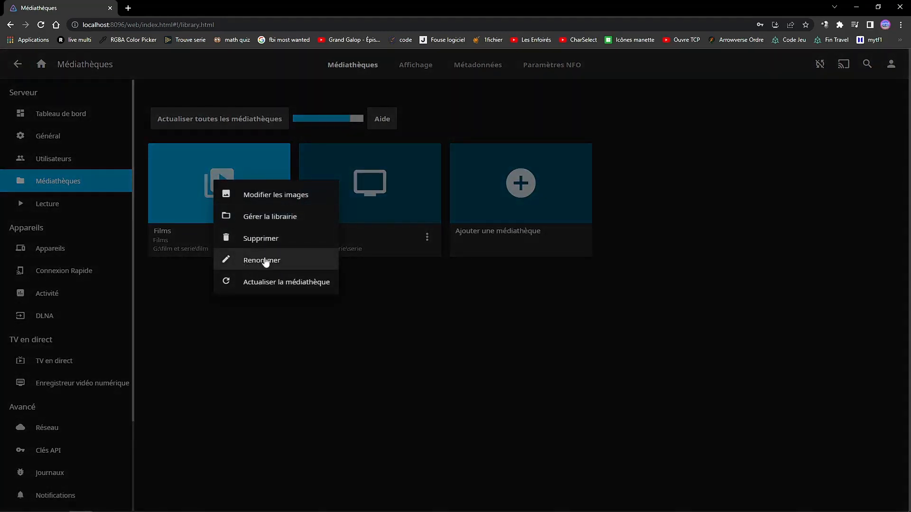
{"action": "left_click", "coordinate": [285, 195]}
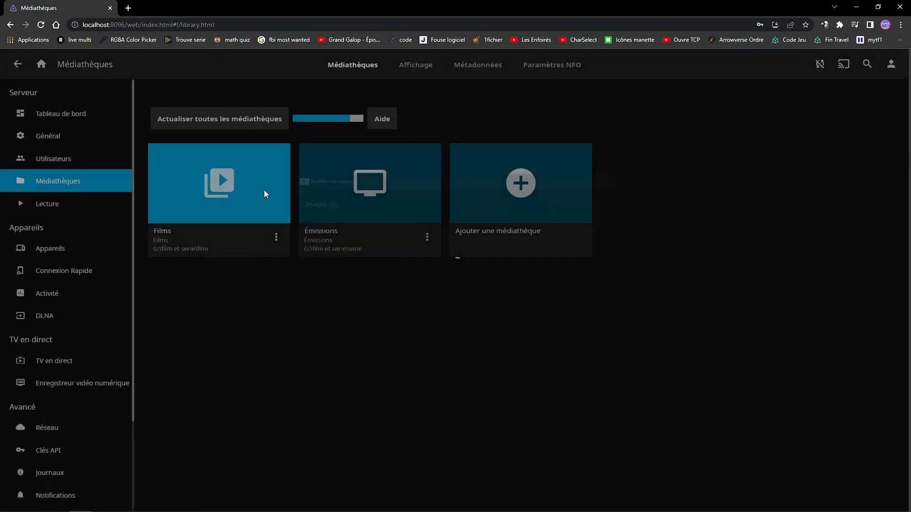
{"action": "left_click", "coordinate": [197, 119]}
Reopen the Films library's management settings, review its folder, language, metadata and image options, and confirm them as they are
{"action": "left_click", "coordinate": [276, 236]}
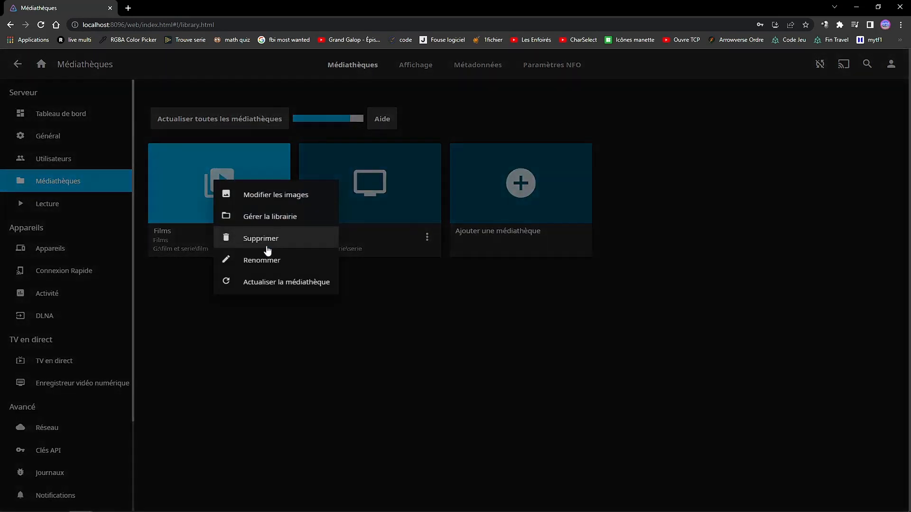
{"action": "left_click", "coordinate": [255, 217]}
{"action": "scroll", "coordinate": [305, 248], "scroll_direction": "down", "scroll_amount": 9}
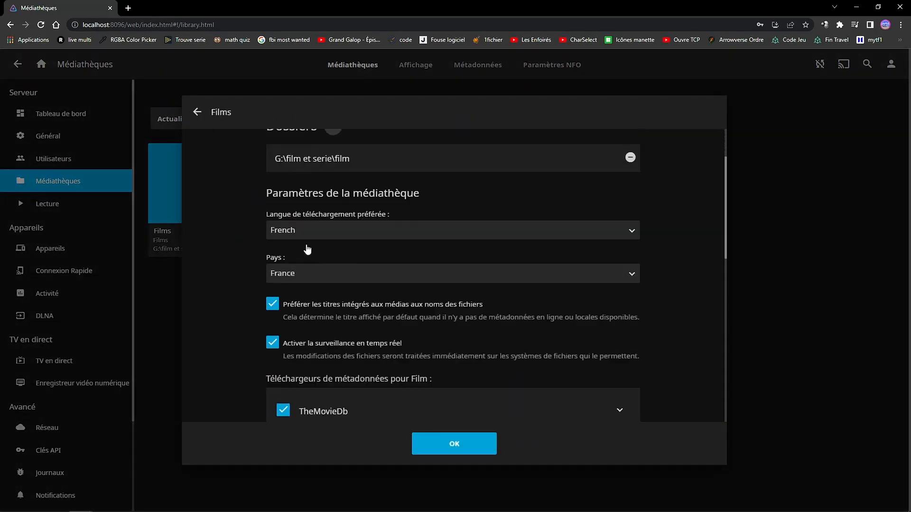
{"action": "scroll", "coordinate": [291, 290], "scroll_direction": "down", "scroll_amount": 9}
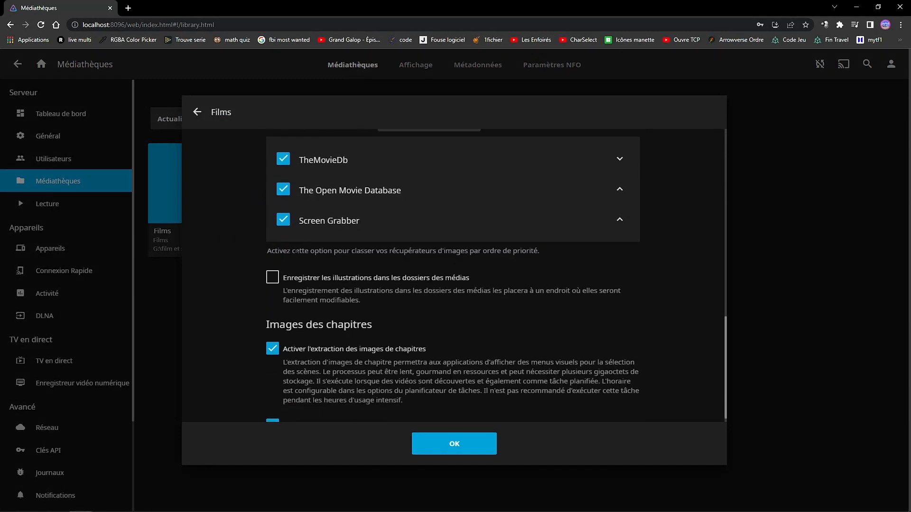
{"action": "scroll", "coordinate": [288, 267], "scroll_direction": "up", "scroll_amount": 6}
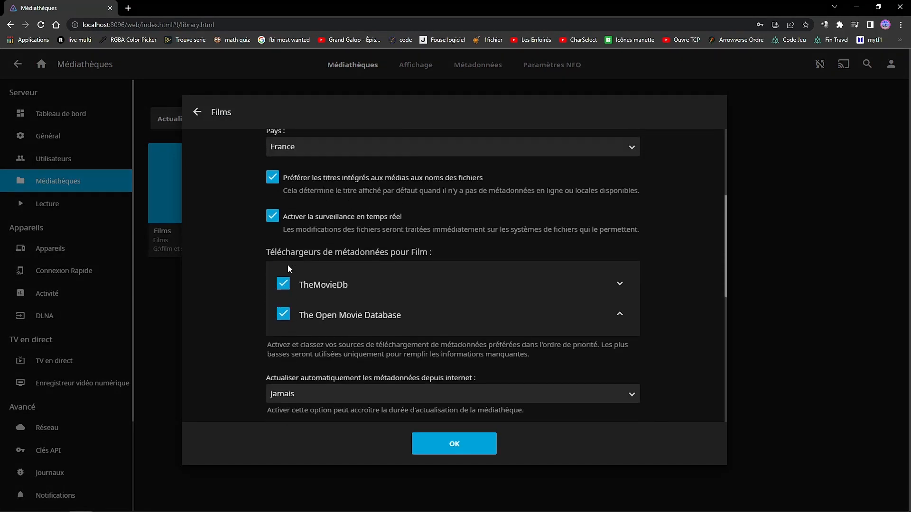
{"action": "scroll", "coordinate": [381, 302], "scroll_direction": "up", "scroll_amount": 4}
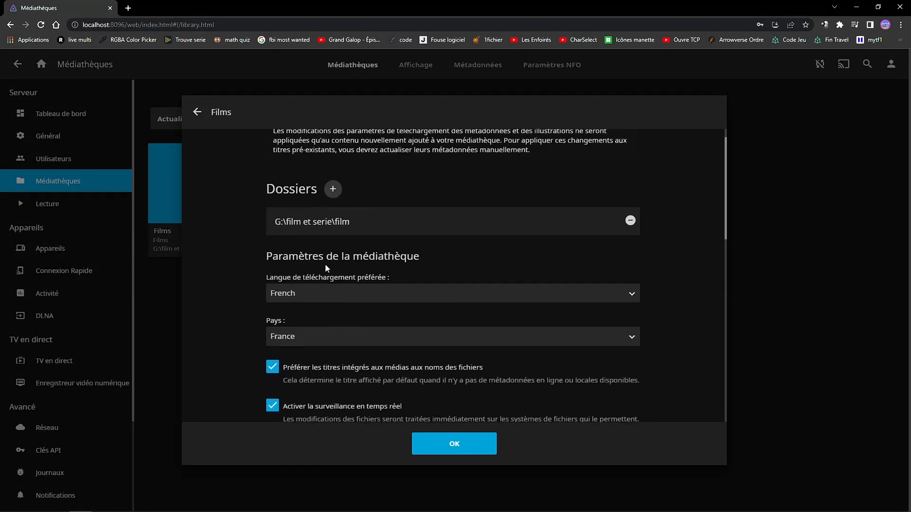
{"action": "left_click", "coordinate": [430, 443]}
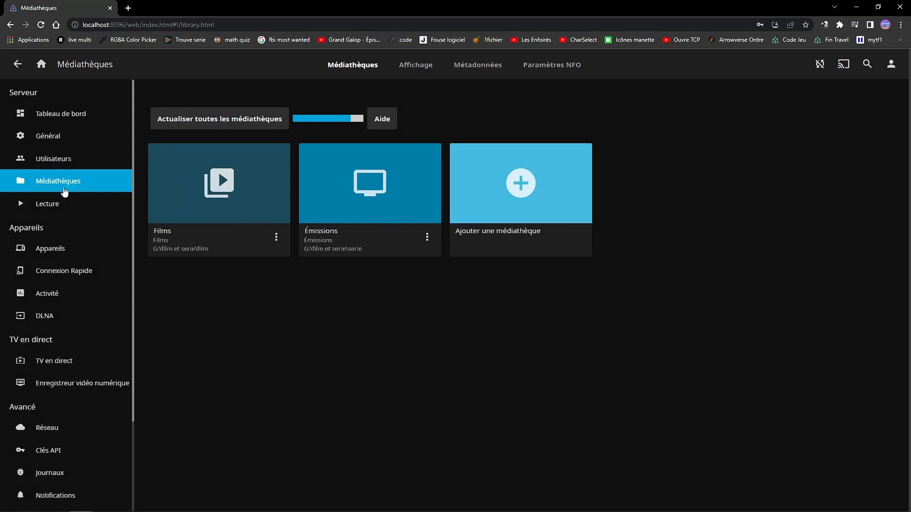
Examine the Transcodage settings on the Lecture page, from hardware acceleration to the deinterlacing and subtitle extraction options
{"action": "left_click", "coordinate": [45, 207]}
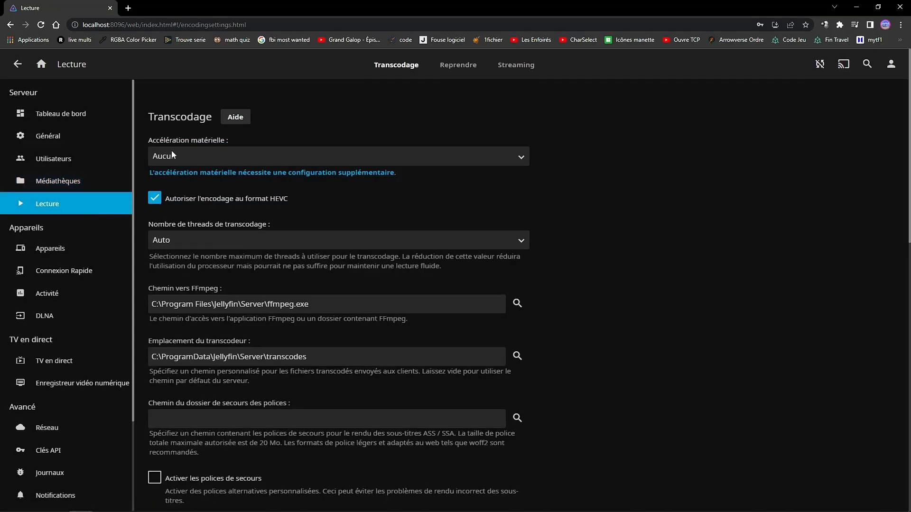
{"action": "scroll", "coordinate": [197, 197], "scroll_direction": "down", "scroll_amount": 3}
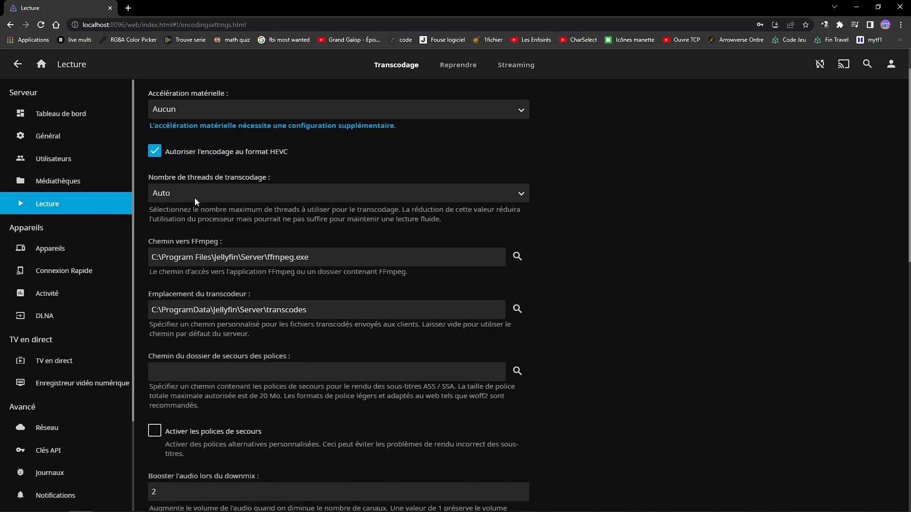
{"action": "scroll", "coordinate": [201, 216], "scroll_direction": "down", "scroll_amount": 4}
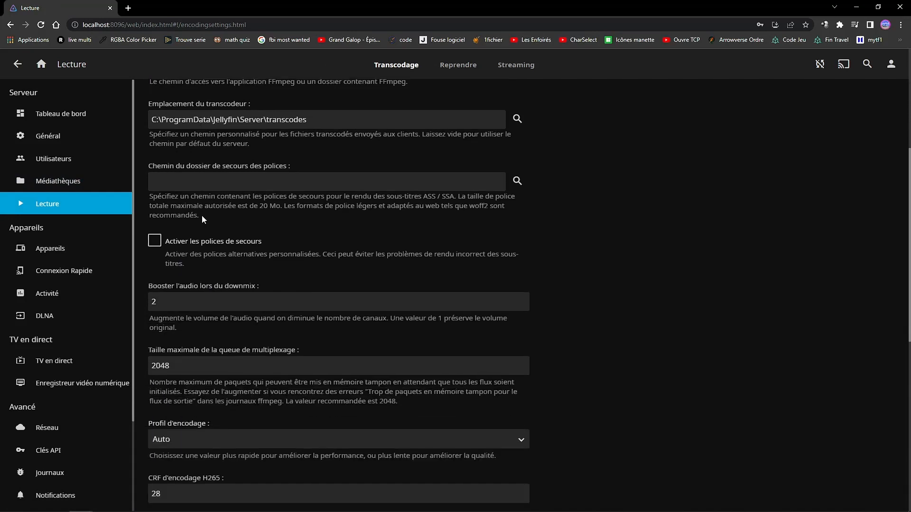
{"action": "scroll", "coordinate": [207, 234], "scroll_direction": "down", "scroll_amount": 4}
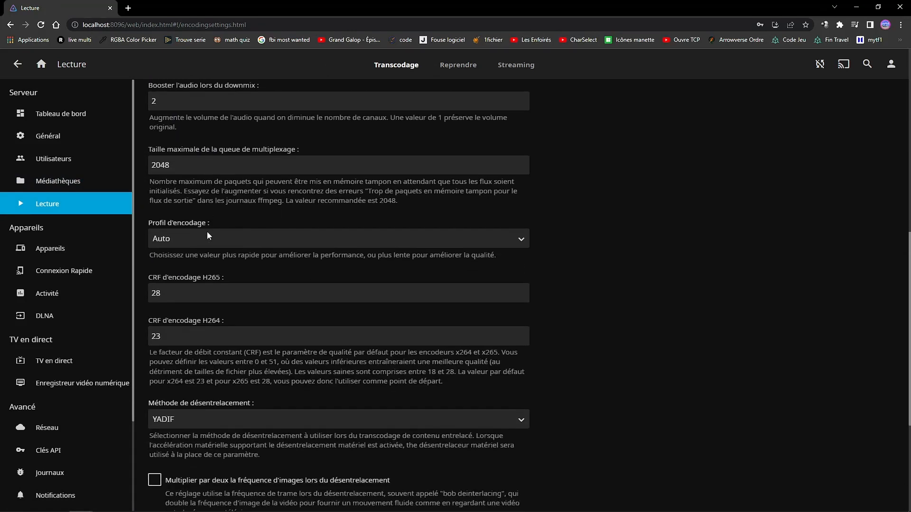
{"action": "scroll", "coordinate": [160, 259], "scroll_direction": "down", "scroll_amount": 3}
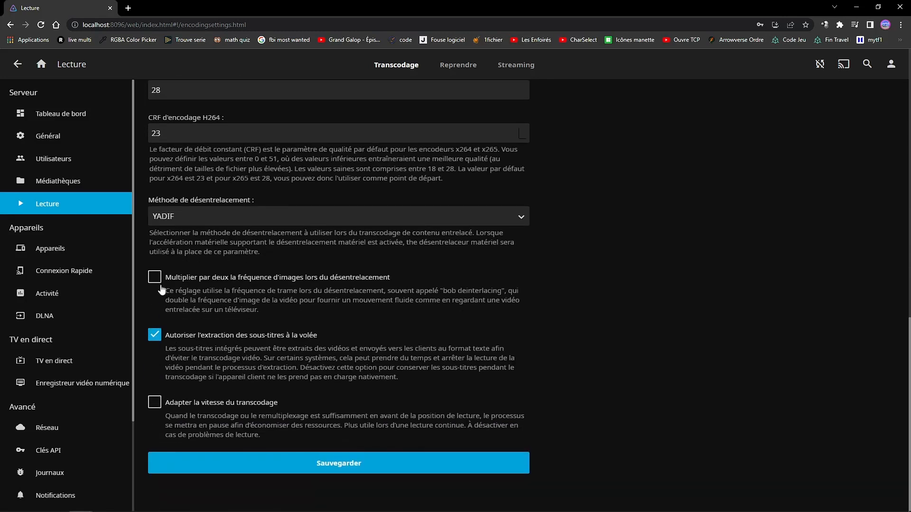
{"action": "scroll", "coordinate": [251, 251], "scroll_direction": "up", "scroll_amount": 6}
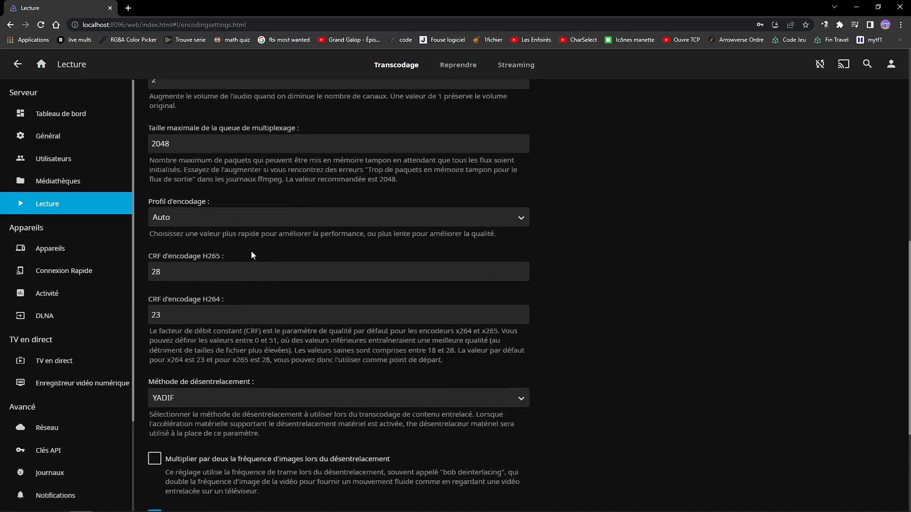
{"action": "scroll", "coordinate": [194, 219], "scroll_direction": "up", "scroll_amount": 8}
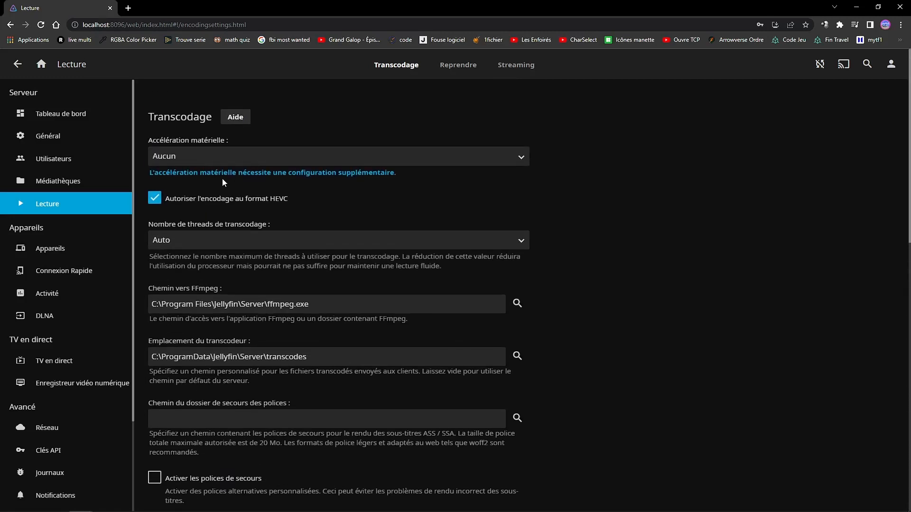
{"action": "scroll", "coordinate": [251, 290], "scroll_direction": "down", "scroll_amount": 14}
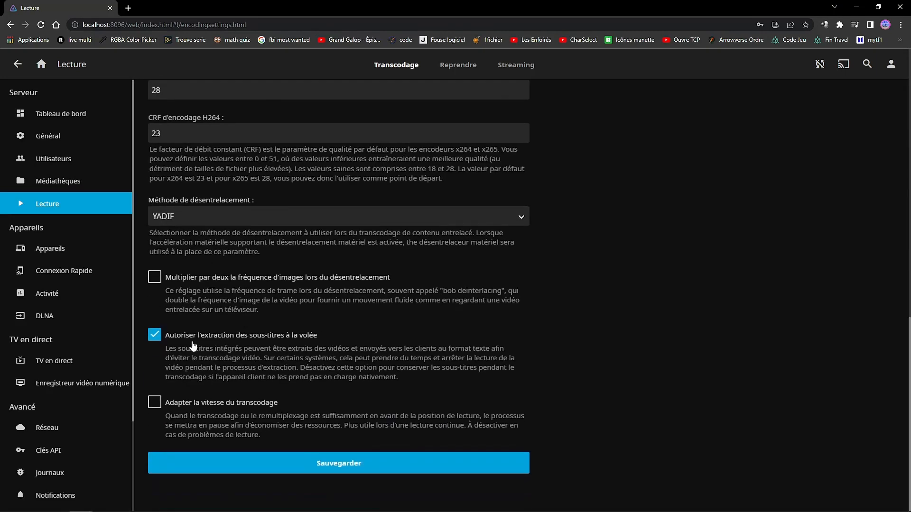
View the Appareils, Connexion Rapide and Activité pages in turn, and look over the DLNA settings
{"action": "left_click", "coordinate": [67, 249]}
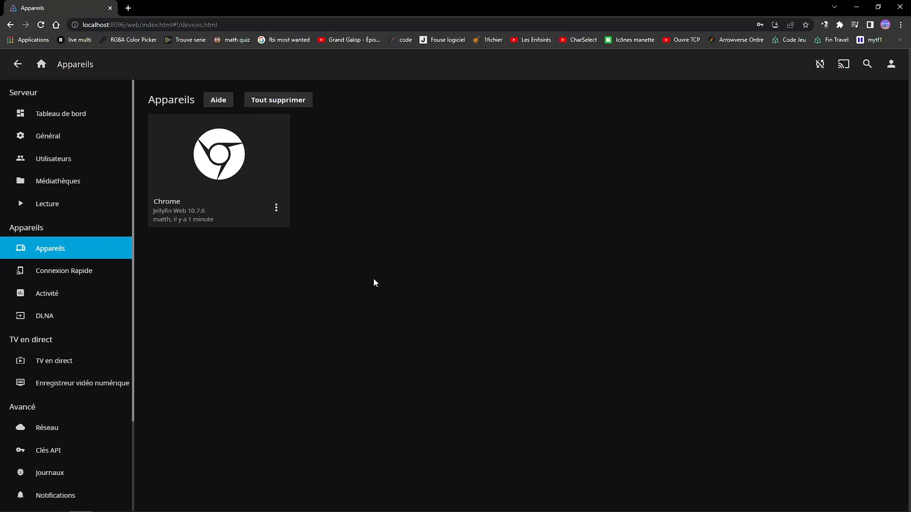
{"action": "left_click", "coordinate": [55, 276]}
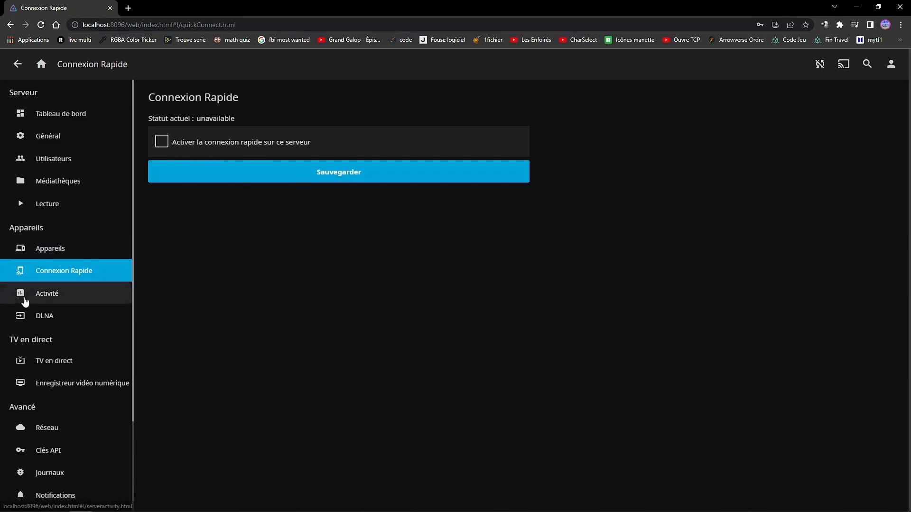
{"action": "left_click", "coordinate": [55, 298]}
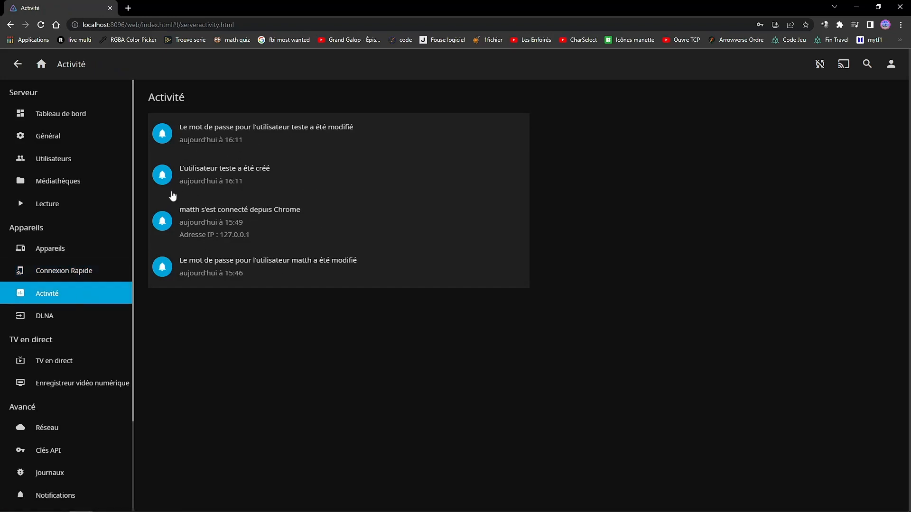
{"action": "left_click", "coordinate": [47, 320]}
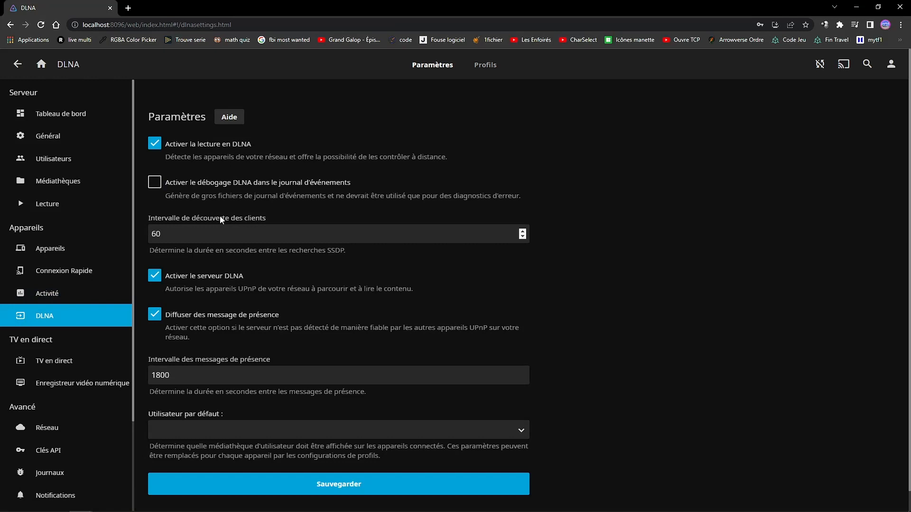
{"action": "scroll", "coordinate": [209, 281], "scroll_direction": "down", "scroll_amount": 1}
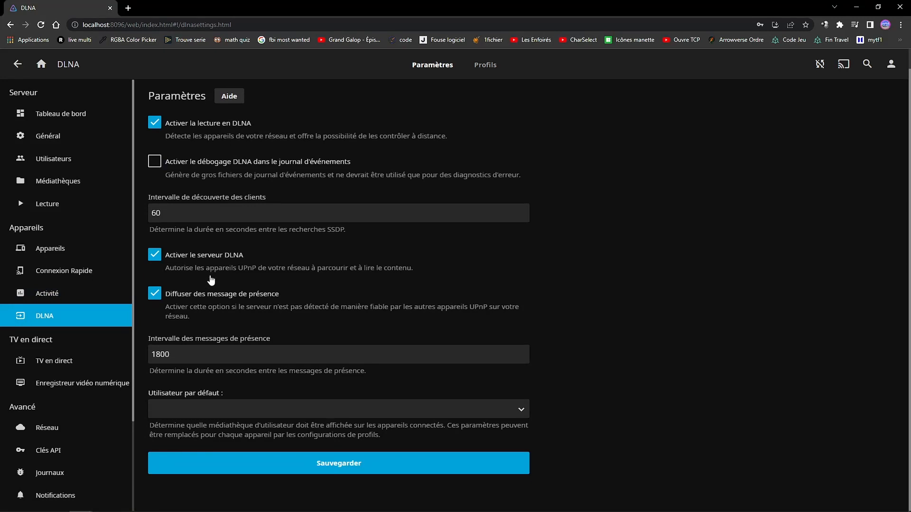
View the TV en direct page and the recording settings under Enregistreur vidéo numérique
{"action": "left_click", "coordinate": [45, 363]}
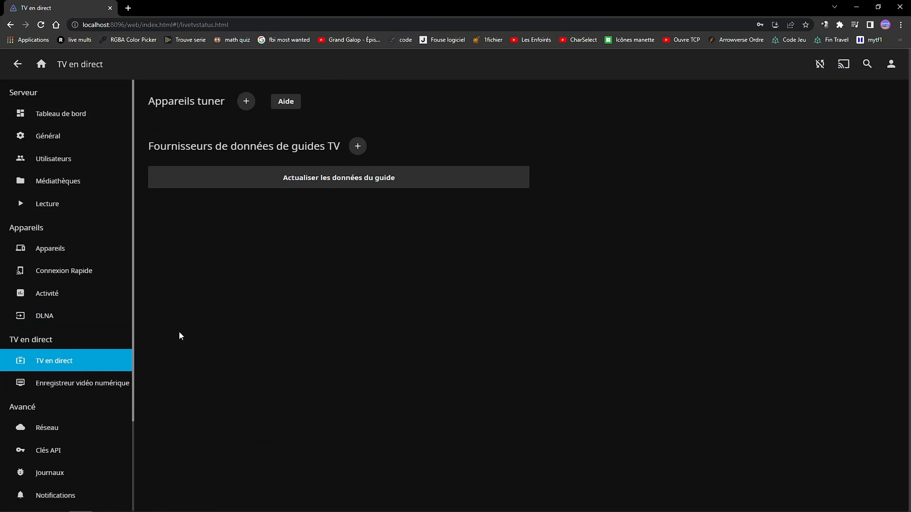
{"action": "left_click", "coordinate": [69, 384]}
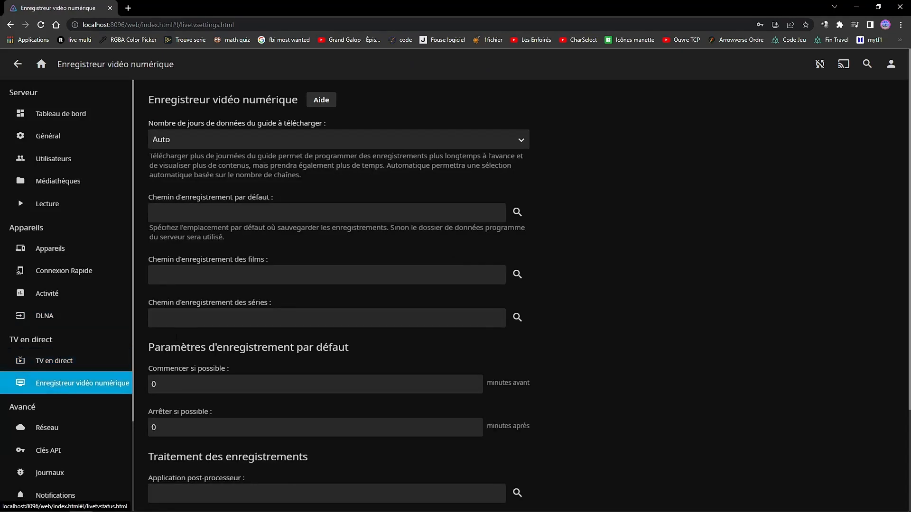
{"action": "scroll", "coordinate": [240, 144], "scroll_direction": "down", "scroll_amount": 2}
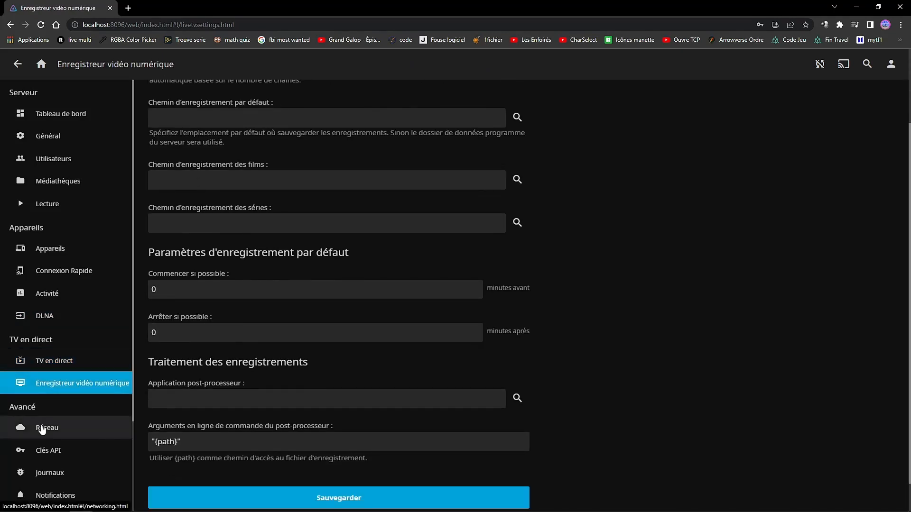
Examine the Réseau settings: server ports and addresses, HTTPS, remote access, IP protocols, and firewall and proxy options
{"action": "left_click", "coordinate": [42, 429]}
{"action": "scroll", "coordinate": [161, 169], "scroll_direction": "down", "scroll_amount": 1}
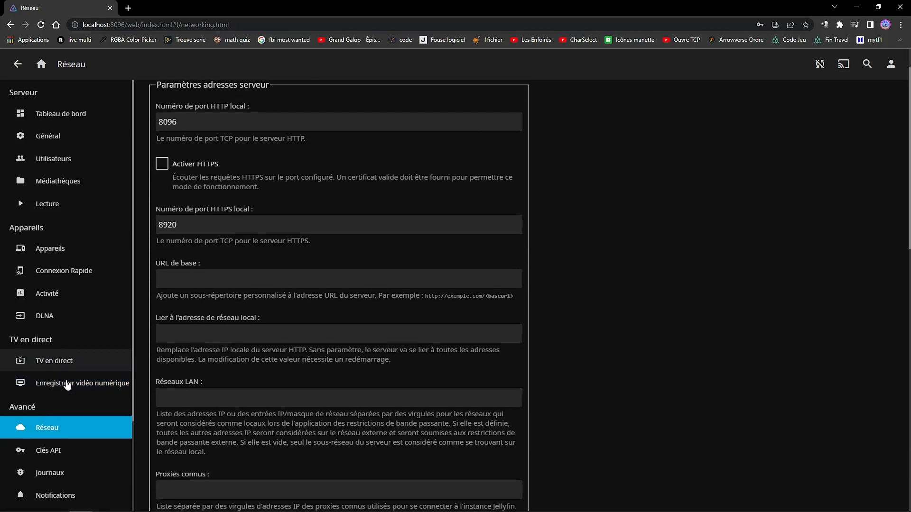
{"action": "scroll", "coordinate": [247, 358], "scroll_direction": "down", "scroll_amount": 5}
{"action": "scroll", "coordinate": [235, 354], "scroll_direction": "down", "scroll_amount": 5}
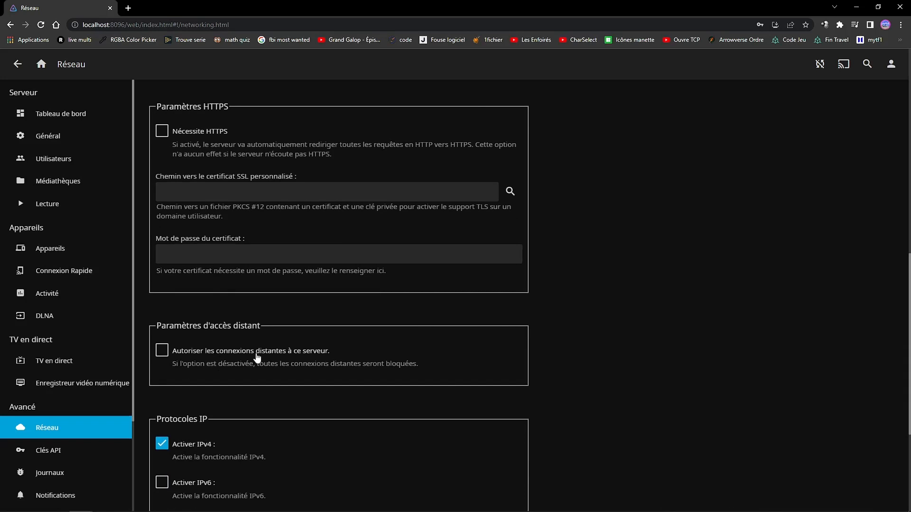
{"action": "scroll", "coordinate": [263, 242], "scroll_direction": "up", "scroll_amount": 10}
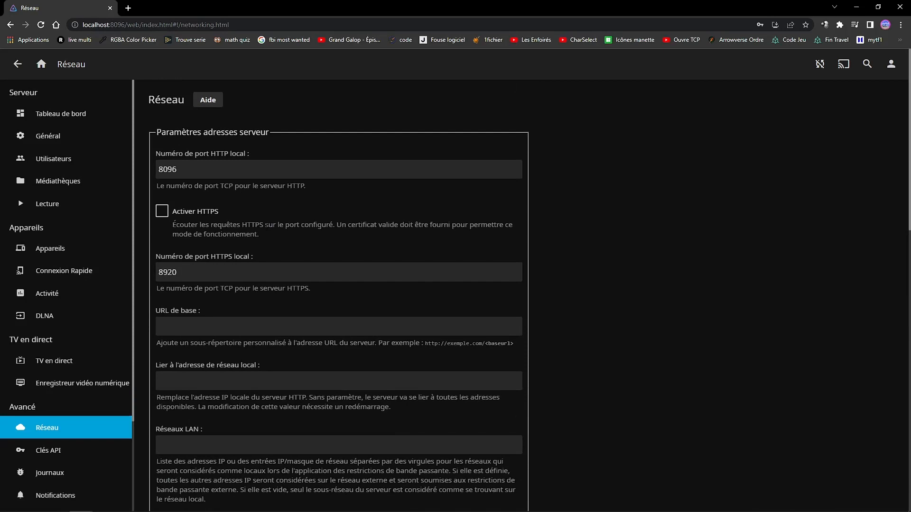
{"action": "scroll", "coordinate": [266, 225], "scroll_direction": "down", "scroll_amount": 6}
{"action": "scroll", "coordinate": [265, 231], "scroll_direction": "down", "scroll_amount": 1}
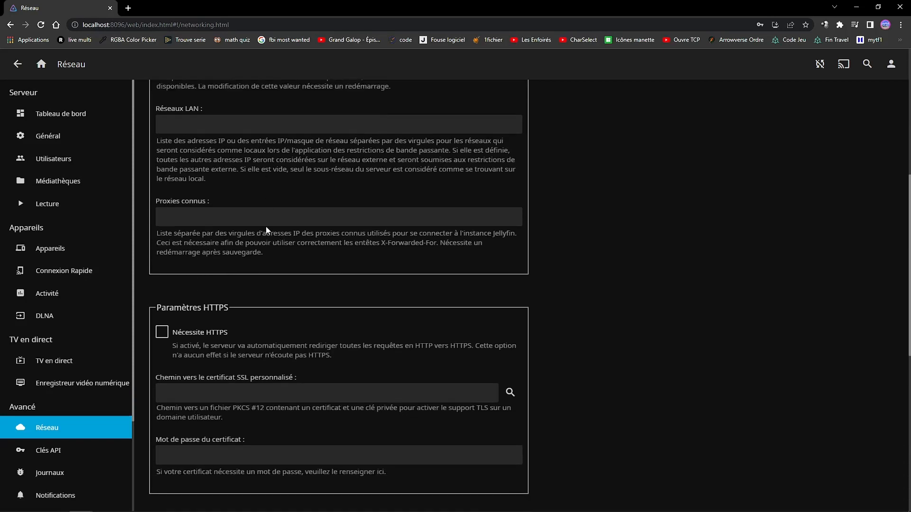
{"action": "scroll", "coordinate": [266, 230], "scroll_direction": "up", "scroll_amount": 7}
{"action": "scroll", "coordinate": [266, 230], "scroll_direction": "down", "scroll_amount": 5}
{"action": "scroll", "coordinate": [270, 233], "scroll_direction": "down", "scroll_amount": 10}
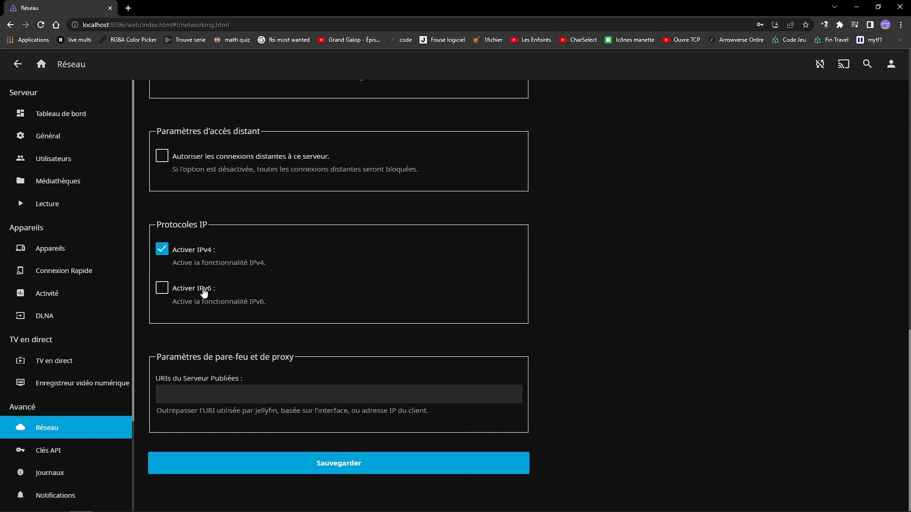
View the advanced pages Clés API, Journaux and Notifications, ending on the installed plugins under Extensions
{"action": "left_click", "coordinate": [54, 446]}
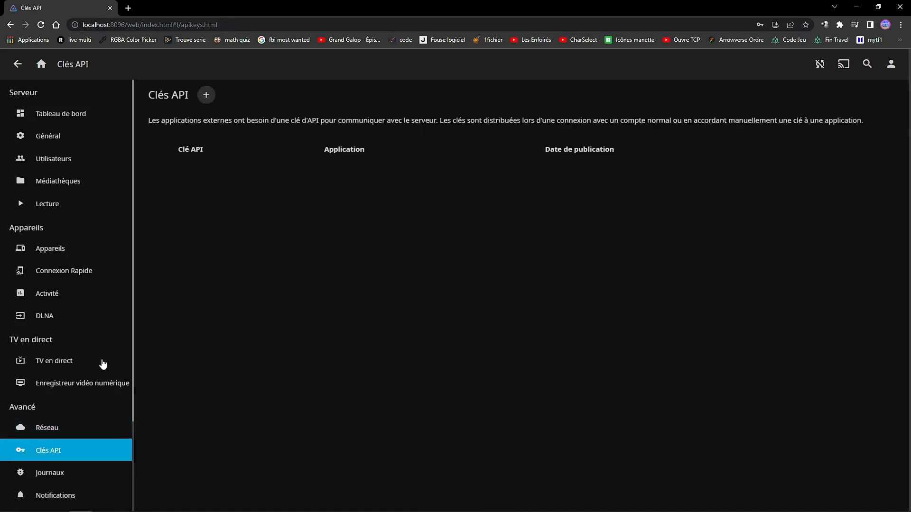
{"action": "scroll", "coordinate": [90, 427], "scroll_direction": "down", "scroll_amount": 1}
{"action": "left_click", "coordinate": [37, 430]}
{"action": "scroll", "coordinate": [37, 432], "scroll_direction": "down", "scroll_amount": 1}
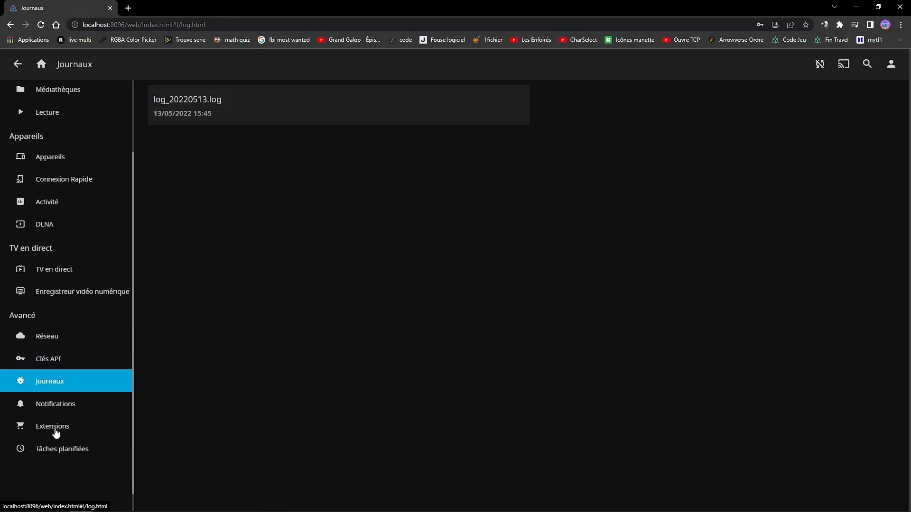
{"action": "left_click", "coordinate": [47, 404]}
{"action": "left_click", "coordinate": [44, 433]}
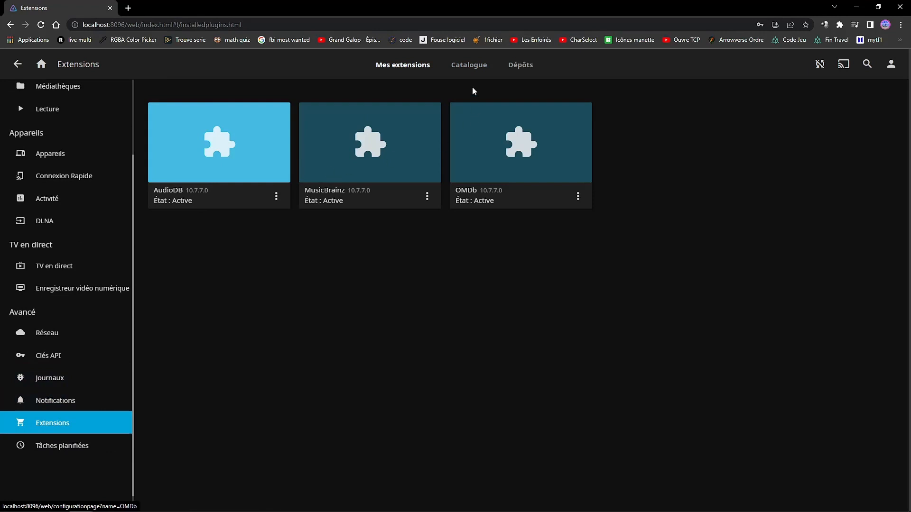
Browse the plugin catalogue from Authentication through Notifications, and view the plugin repositories under Dépôts
{"action": "left_click", "coordinate": [466, 66]}
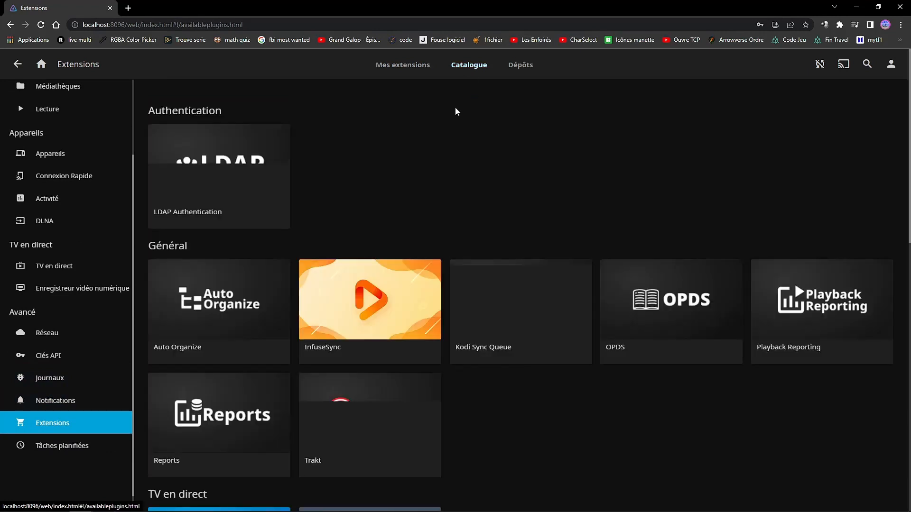
{"action": "scroll", "coordinate": [476, 152], "scroll_direction": "down", "scroll_amount": 2}
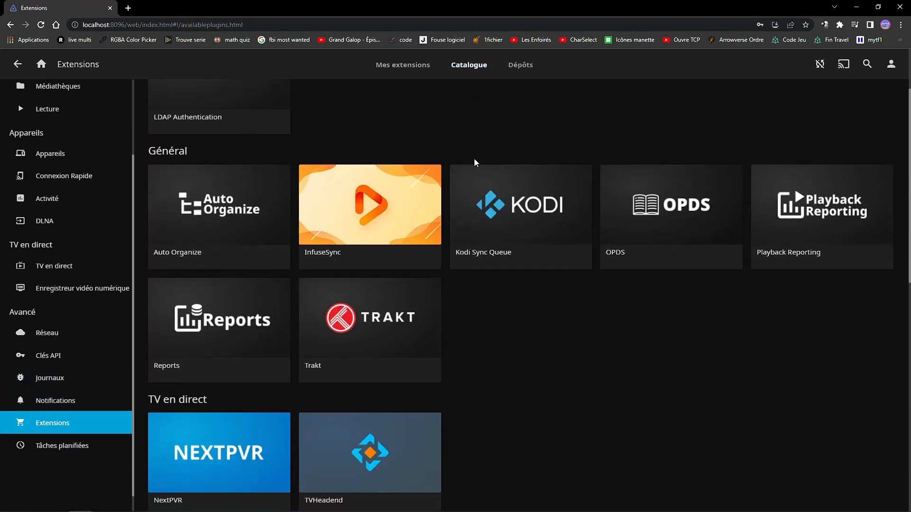
{"action": "scroll", "coordinate": [474, 158], "scroll_direction": "down", "scroll_amount": 1}
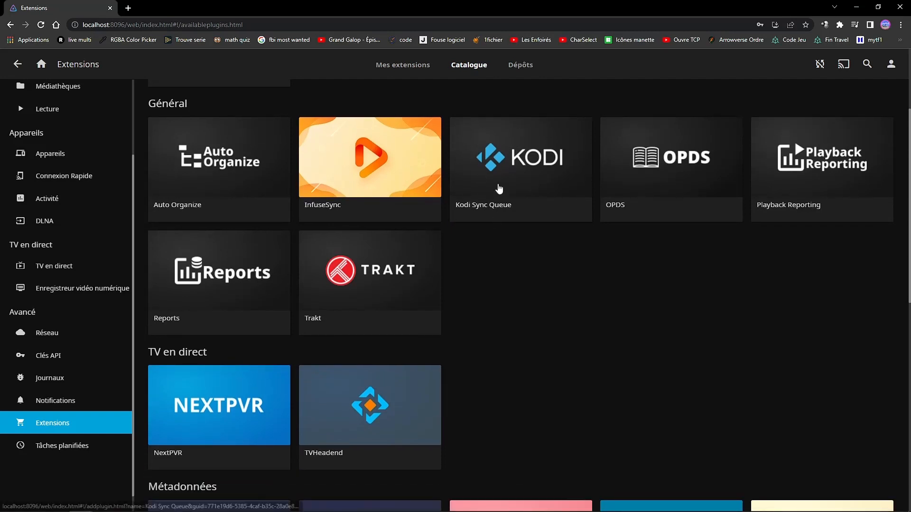
{"action": "scroll", "coordinate": [502, 179], "scroll_direction": "down", "scroll_amount": 8}
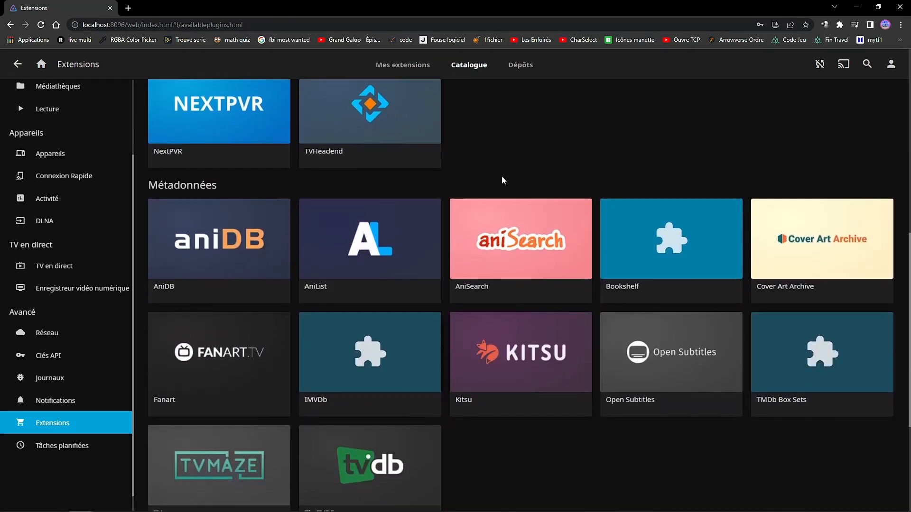
{"action": "scroll", "coordinate": [503, 181], "scroll_direction": "down", "scroll_amount": 3}
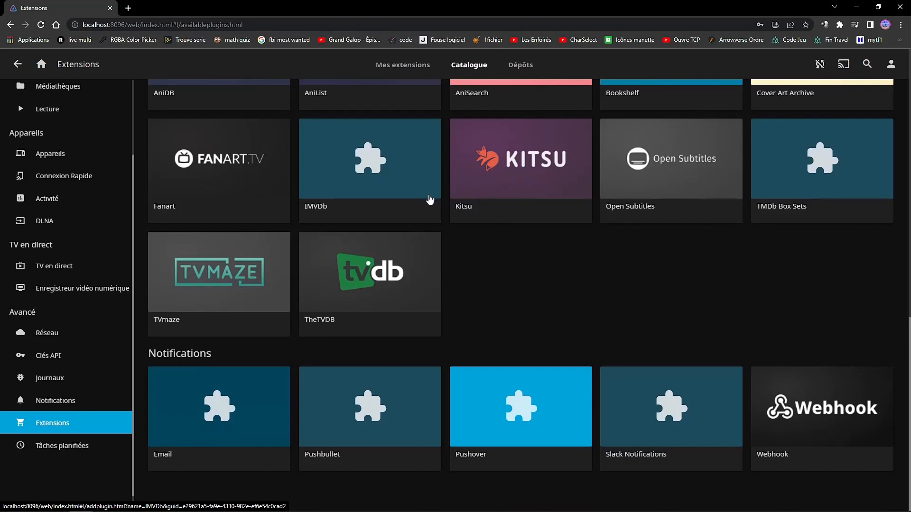
{"action": "scroll", "coordinate": [430, 199], "scroll_direction": "up", "scroll_amount": 11}
{"action": "left_click", "coordinate": [520, 65]}
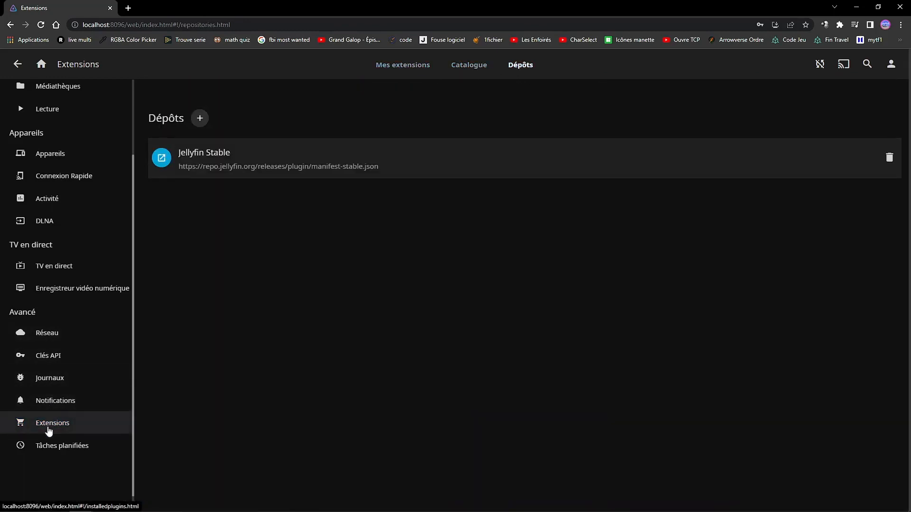
View the Tâches planifiées list and inspect the trigger options of the Nettoyer le journal d'activité task without adding one
{"action": "left_click", "coordinate": [45, 448]}
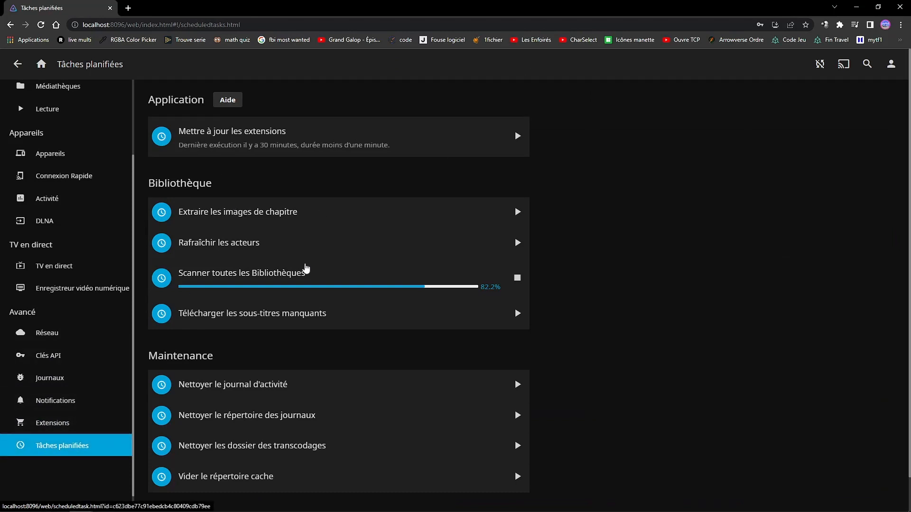
{"action": "scroll", "coordinate": [255, 280], "scroll_direction": "down", "scroll_amount": 1}
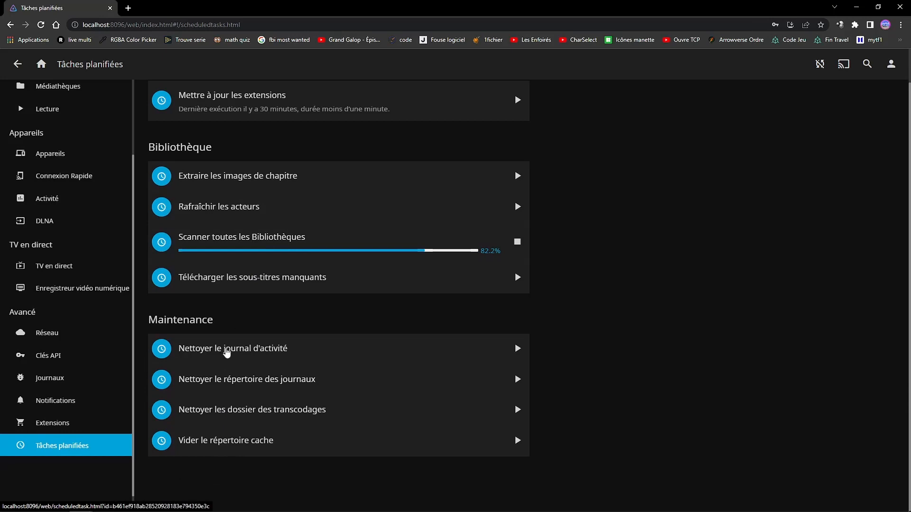
{"action": "left_click", "coordinate": [225, 349]}
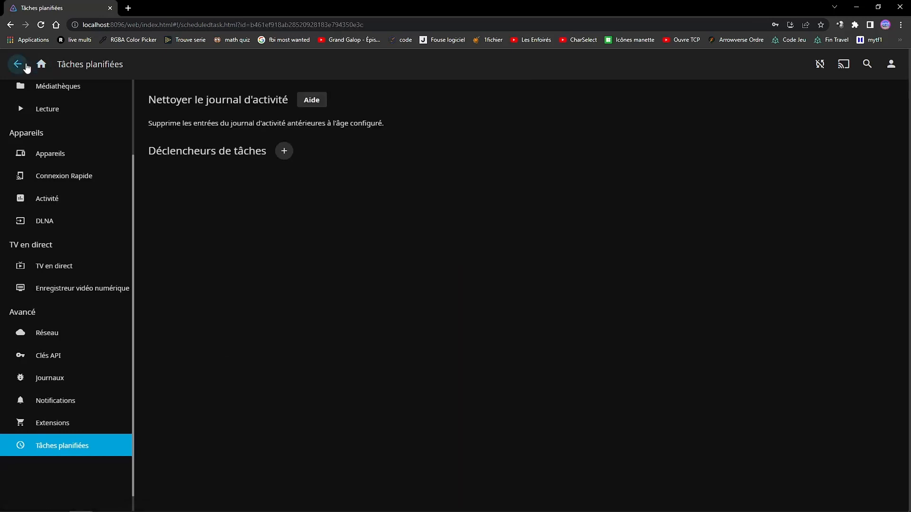
{"action": "left_click", "coordinate": [282, 150]}
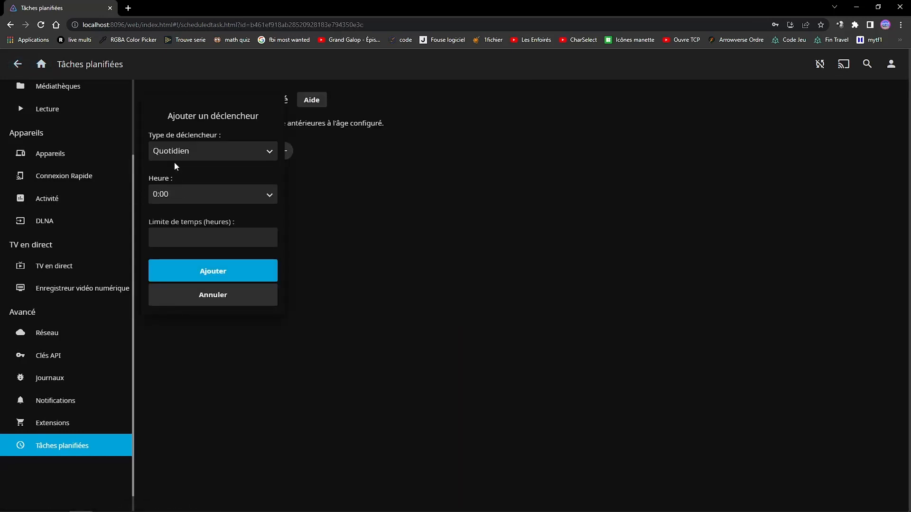
{"action": "left_click", "coordinate": [201, 300]}
{"action": "left_click", "coordinate": [17, 63]}
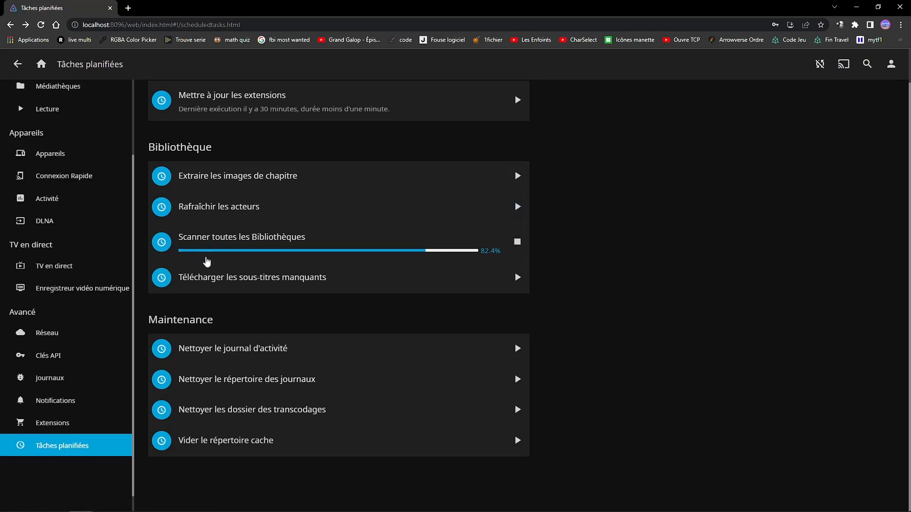
Run the library tasks Extraire les images de chapitre, Rafraîchir les acteurs and Télécharger les sous-titres manquants
{"action": "scroll", "coordinate": [206, 261], "scroll_direction": "up", "scroll_amount": 1}
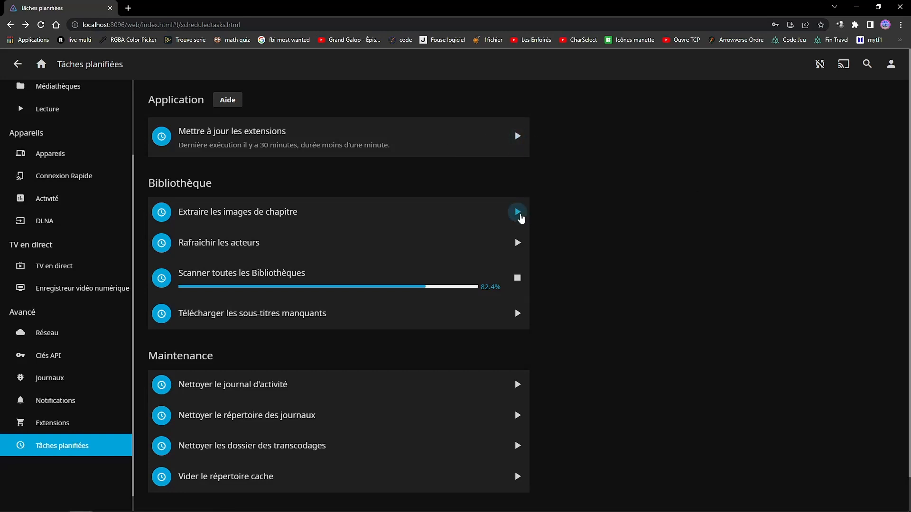
{"action": "left_click", "coordinate": [518, 213]}
{"action": "left_click", "coordinate": [518, 256]}
{"action": "left_click", "coordinate": [517, 337]}
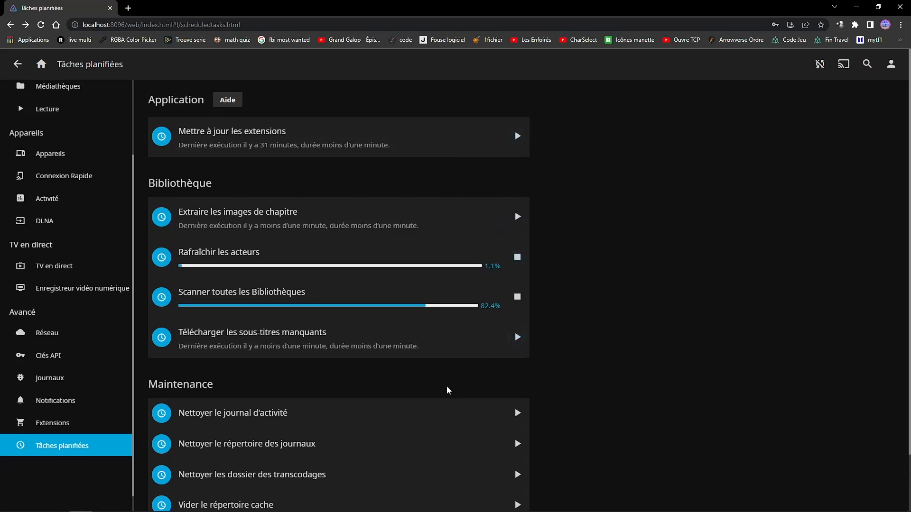
Run all four maintenance tasks: clean the activity log, the log directory and the transcode folders, and empty the cache directory
{"action": "scroll", "coordinate": [449, 390], "scroll_direction": "down", "scroll_amount": 1}
{"action": "left_click", "coordinate": [518, 370]}
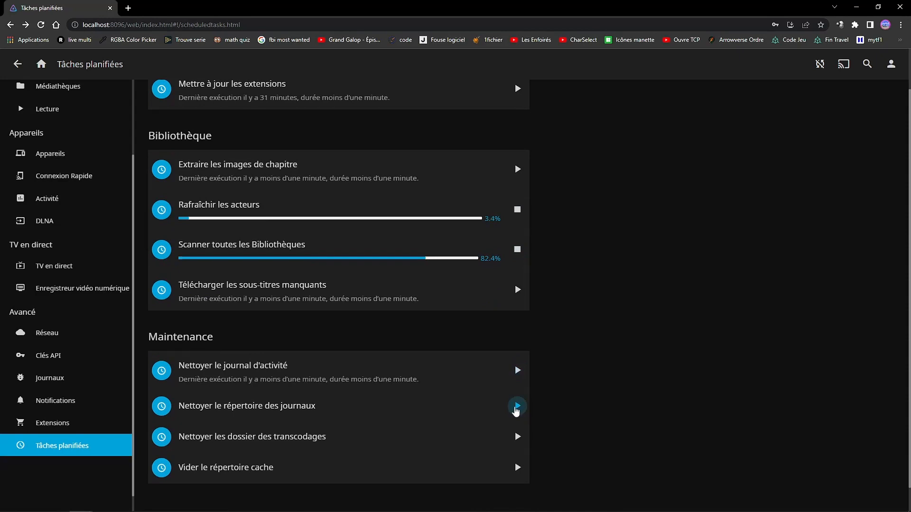
{"action": "left_click", "coordinate": [517, 408]}
{"action": "left_click", "coordinate": [517, 448]}
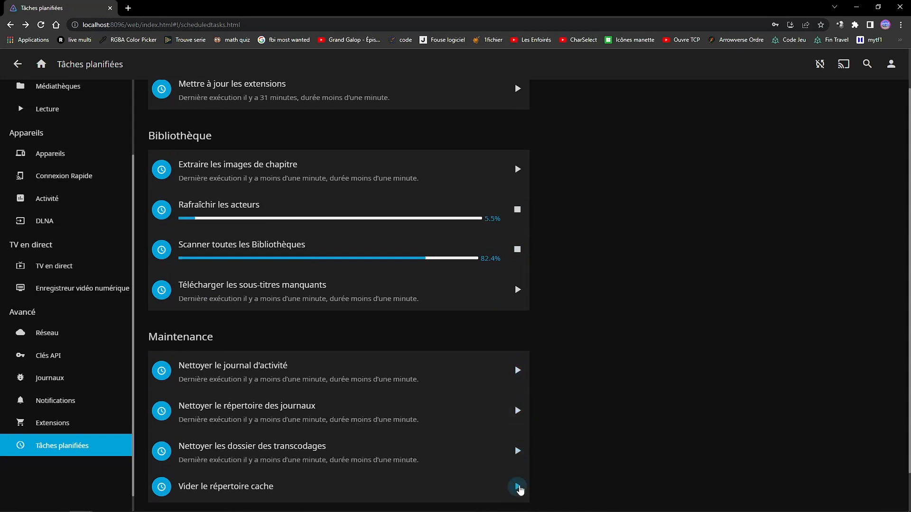
{"action": "left_click", "coordinate": [518, 488]}
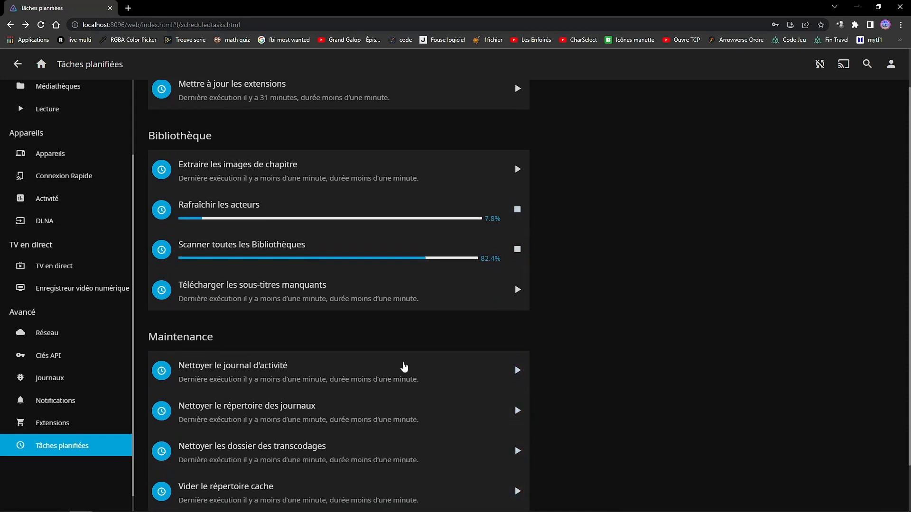
Check the triggers of the Extraire les images de chapitre task and return to the scheduled tasks list
{"action": "left_click", "coordinate": [218, 179]}
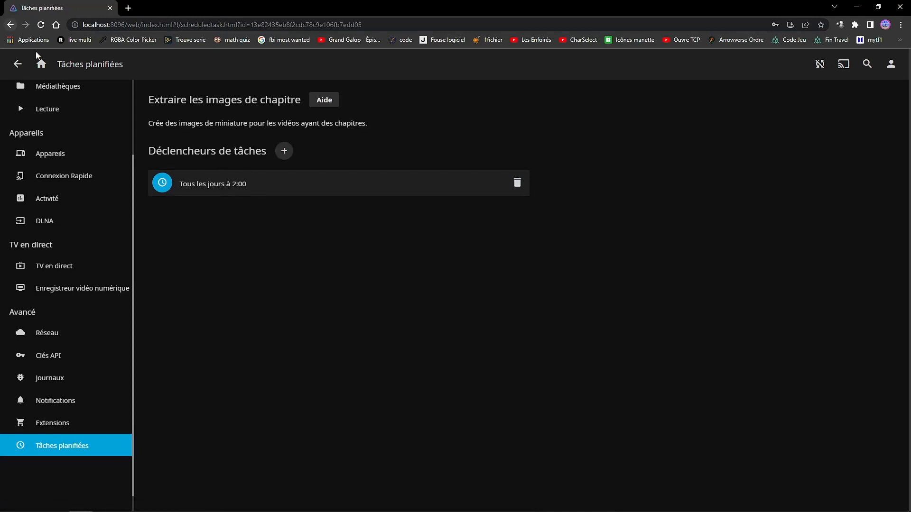
{"action": "left_click", "coordinate": [18, 64]}
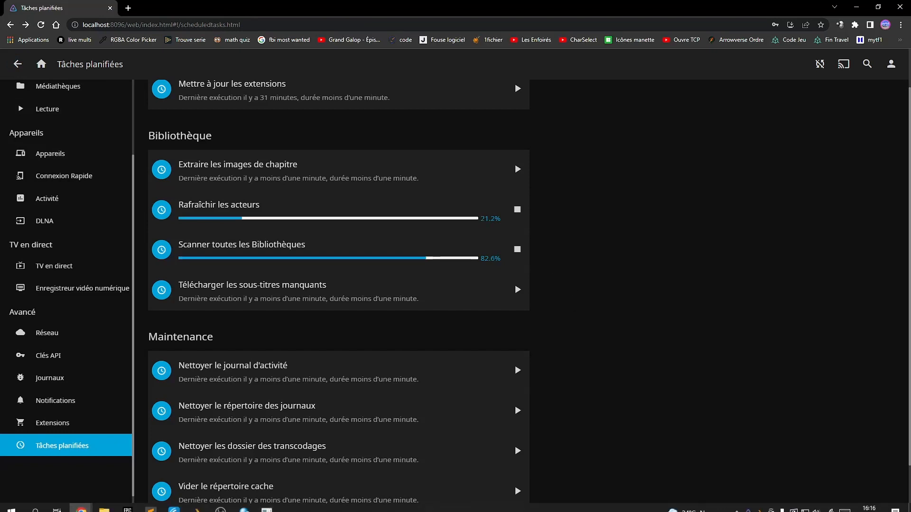
{"action": "left_click", "coordinate": [221, 504]}
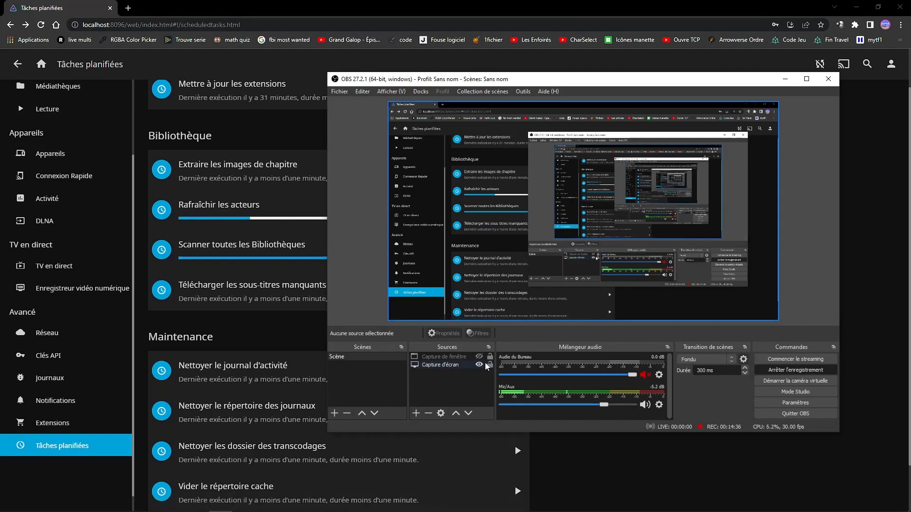